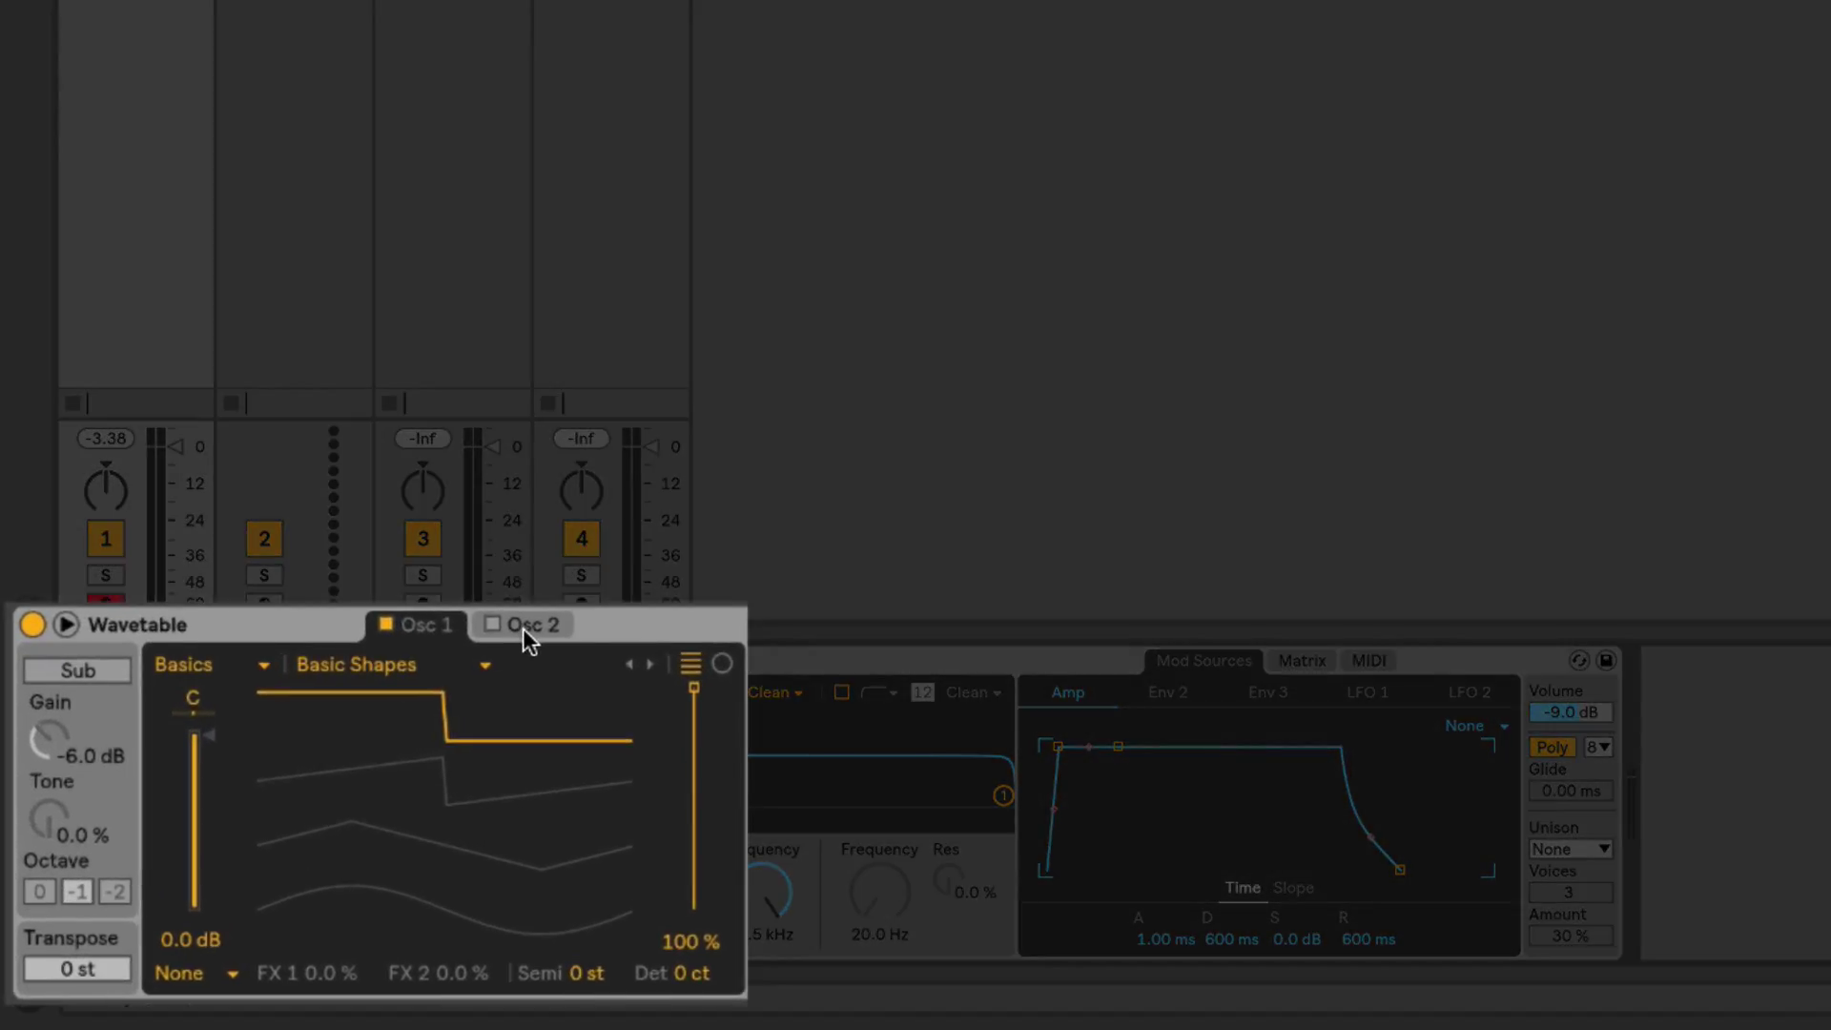
Check Osc 2 by toggling it on and off, then return to Osc 1 with it left on
{"action": "left_click", "coordinate": [523, 627]}
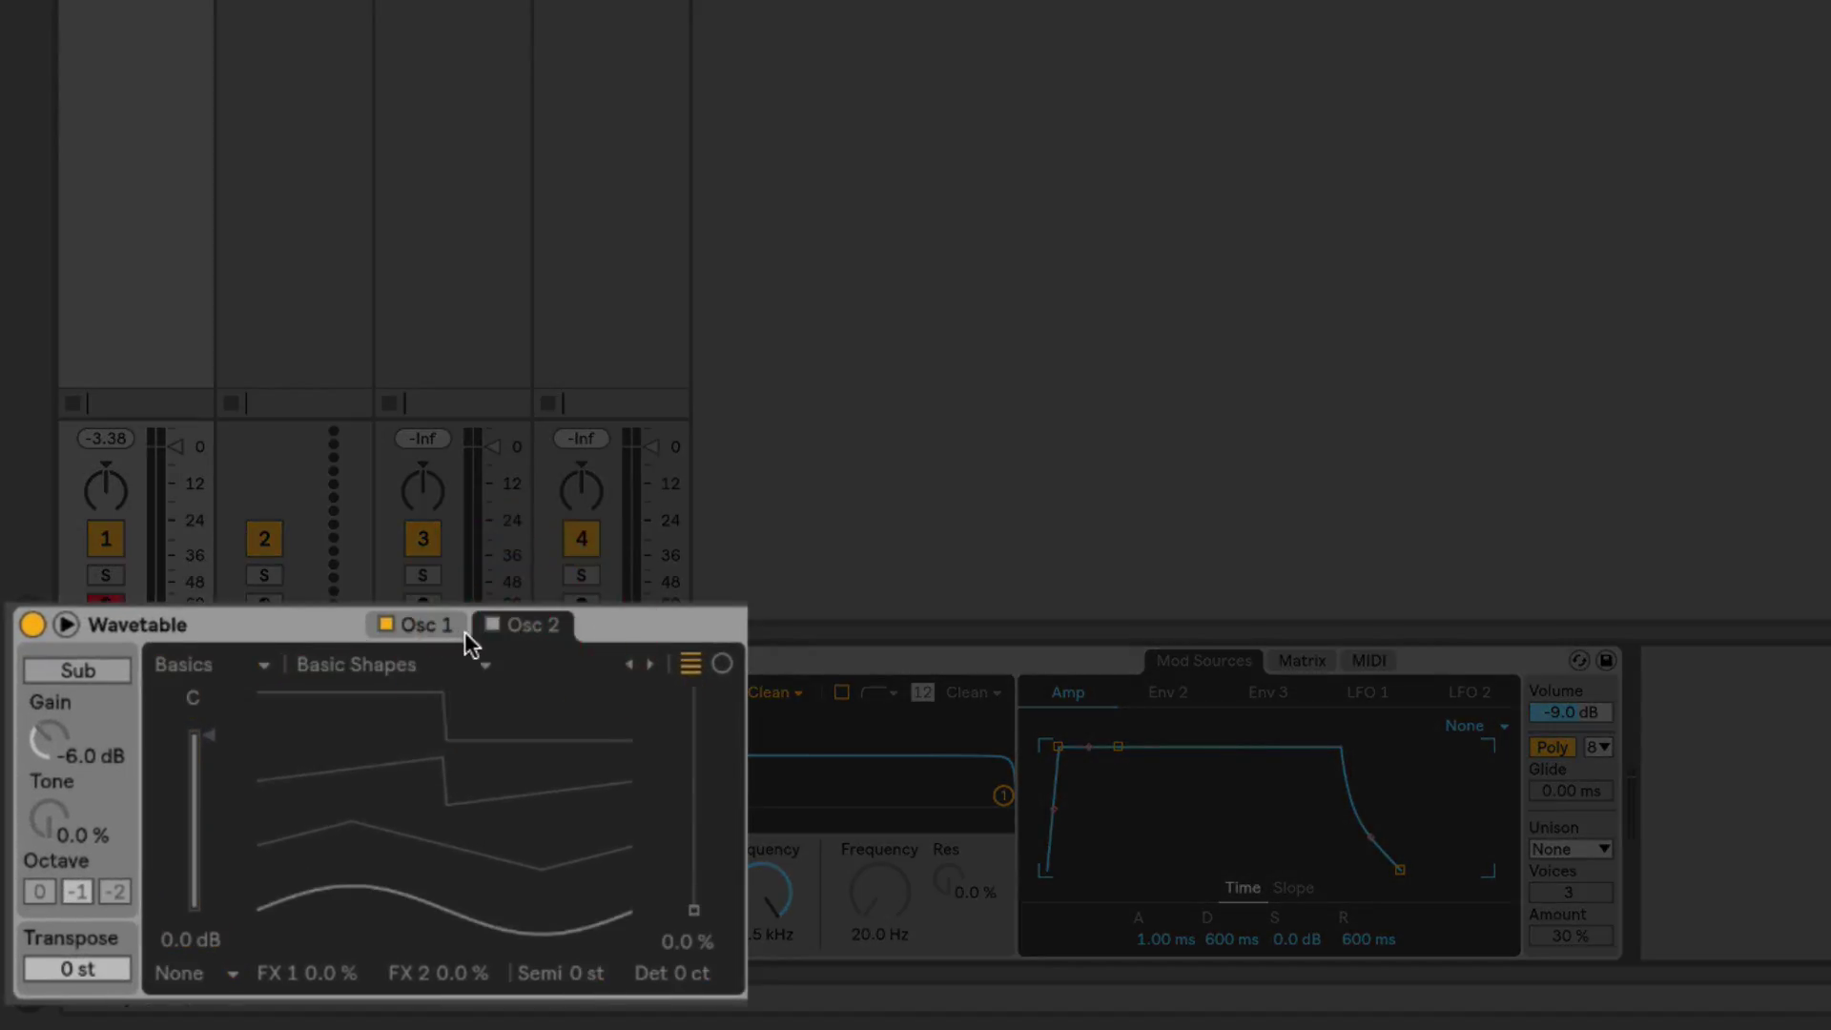
{"action": "left_click", "coordinate": [494, 626]}
{"action": "left_click", "coordinate": [494, 625]}
{"action": "left_click", "coordinate": [457, 631]}
{"action": "left_click", "coordinate": [386, 624]}
{"action": "left_click", "coordinate": [386, 623]}
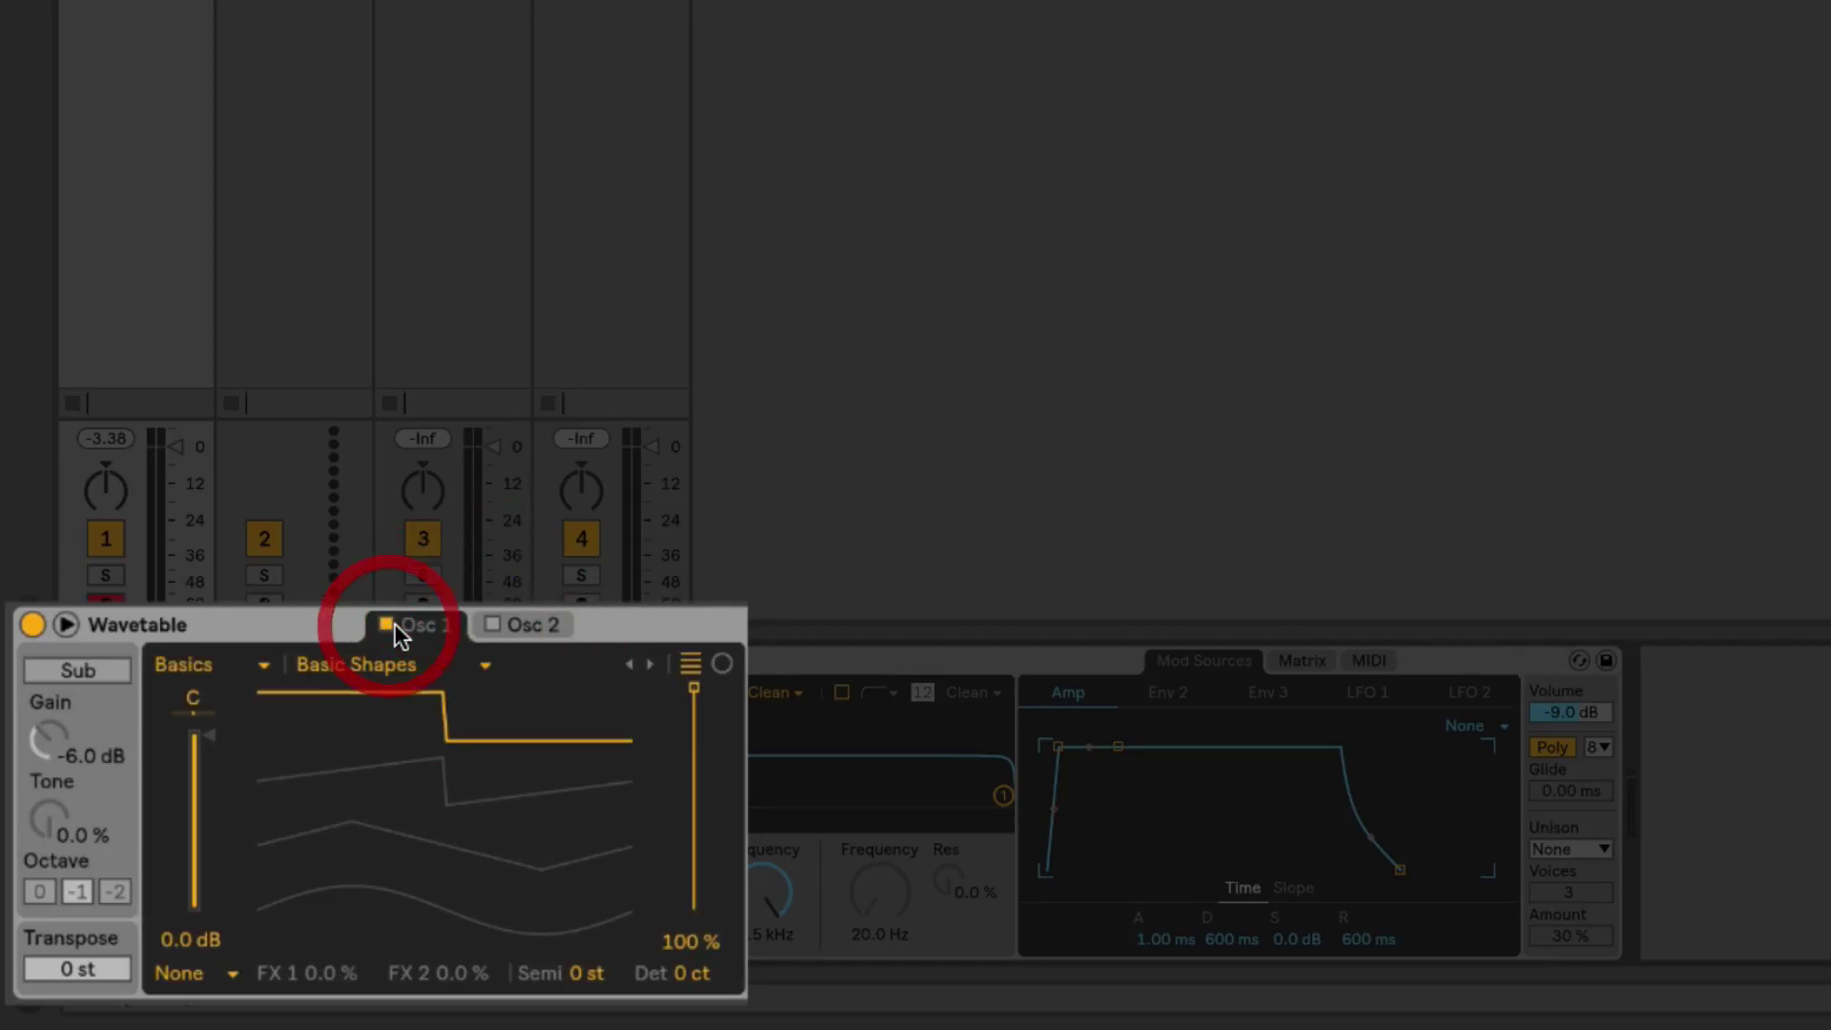
Enable the sub oscillator, try octaves -2 and 0, and leave it at -1 with transpose 0 st
{"action": "left_click", "coordinate": [56, 669]}
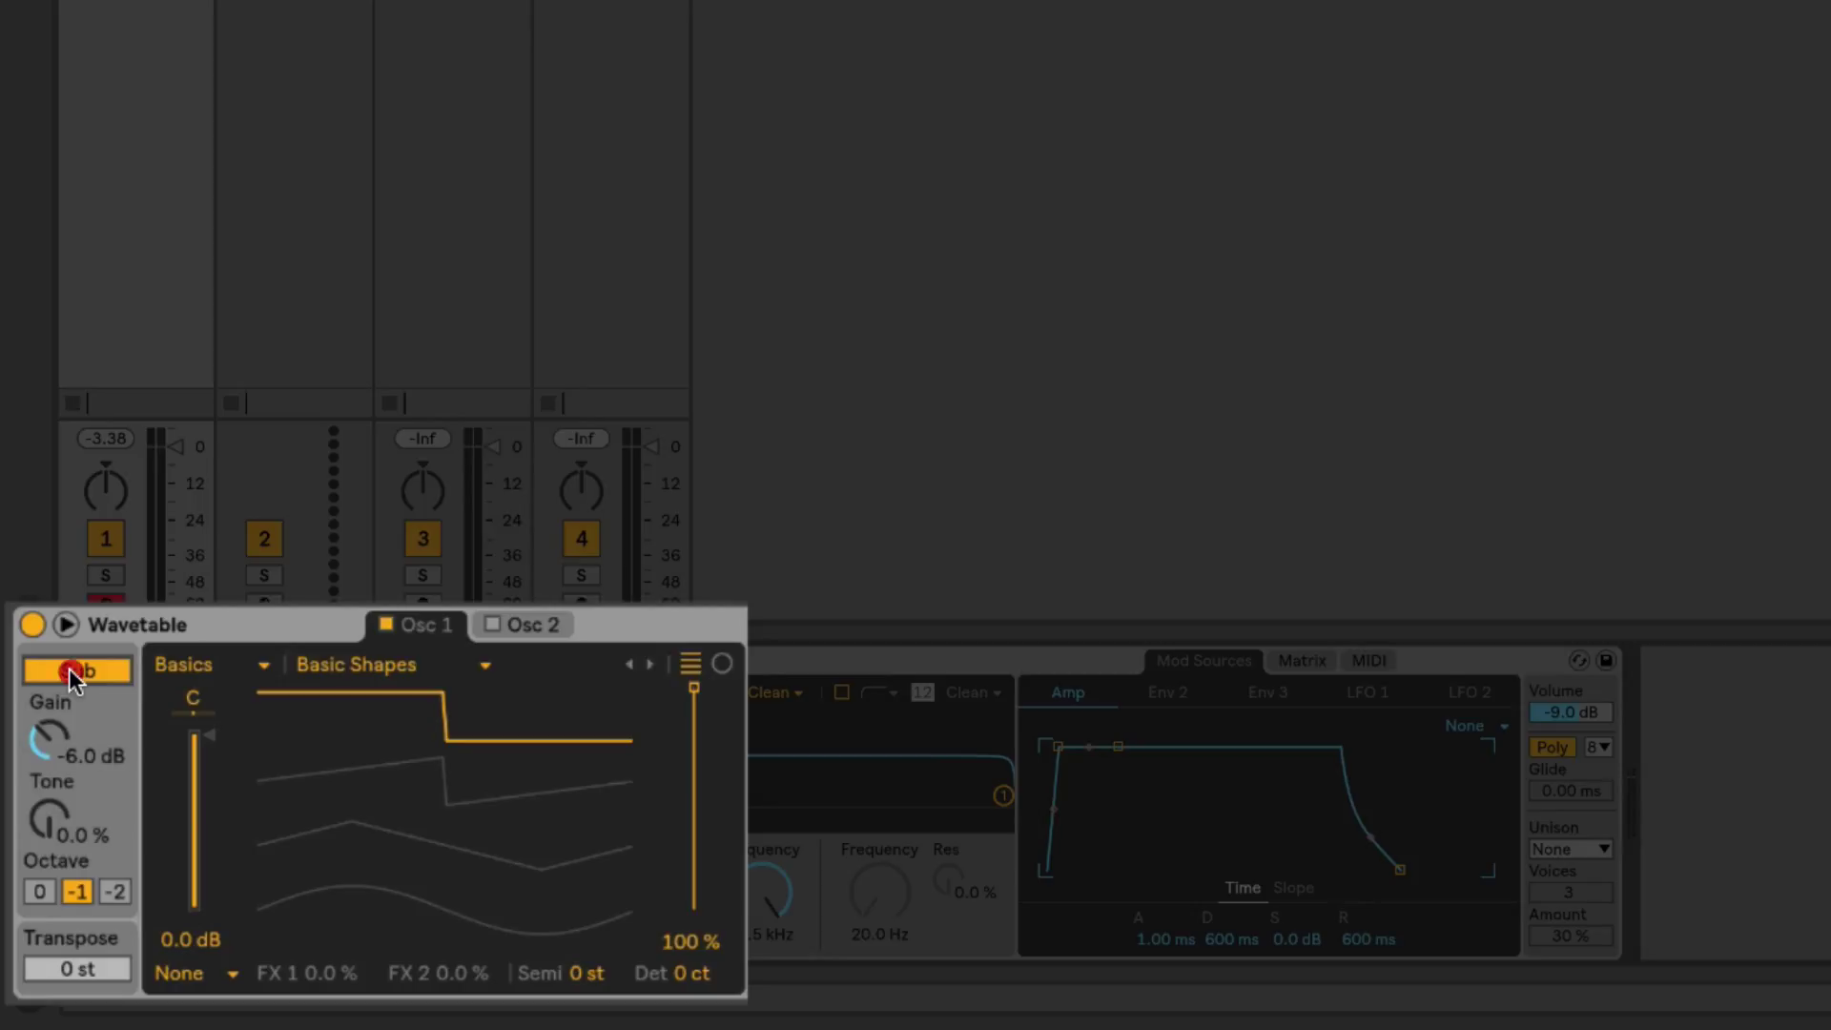
{"action": "left_click", "coordinate": [68, 668]}
{"action": "left_click", "coordinate": [82, 669]}
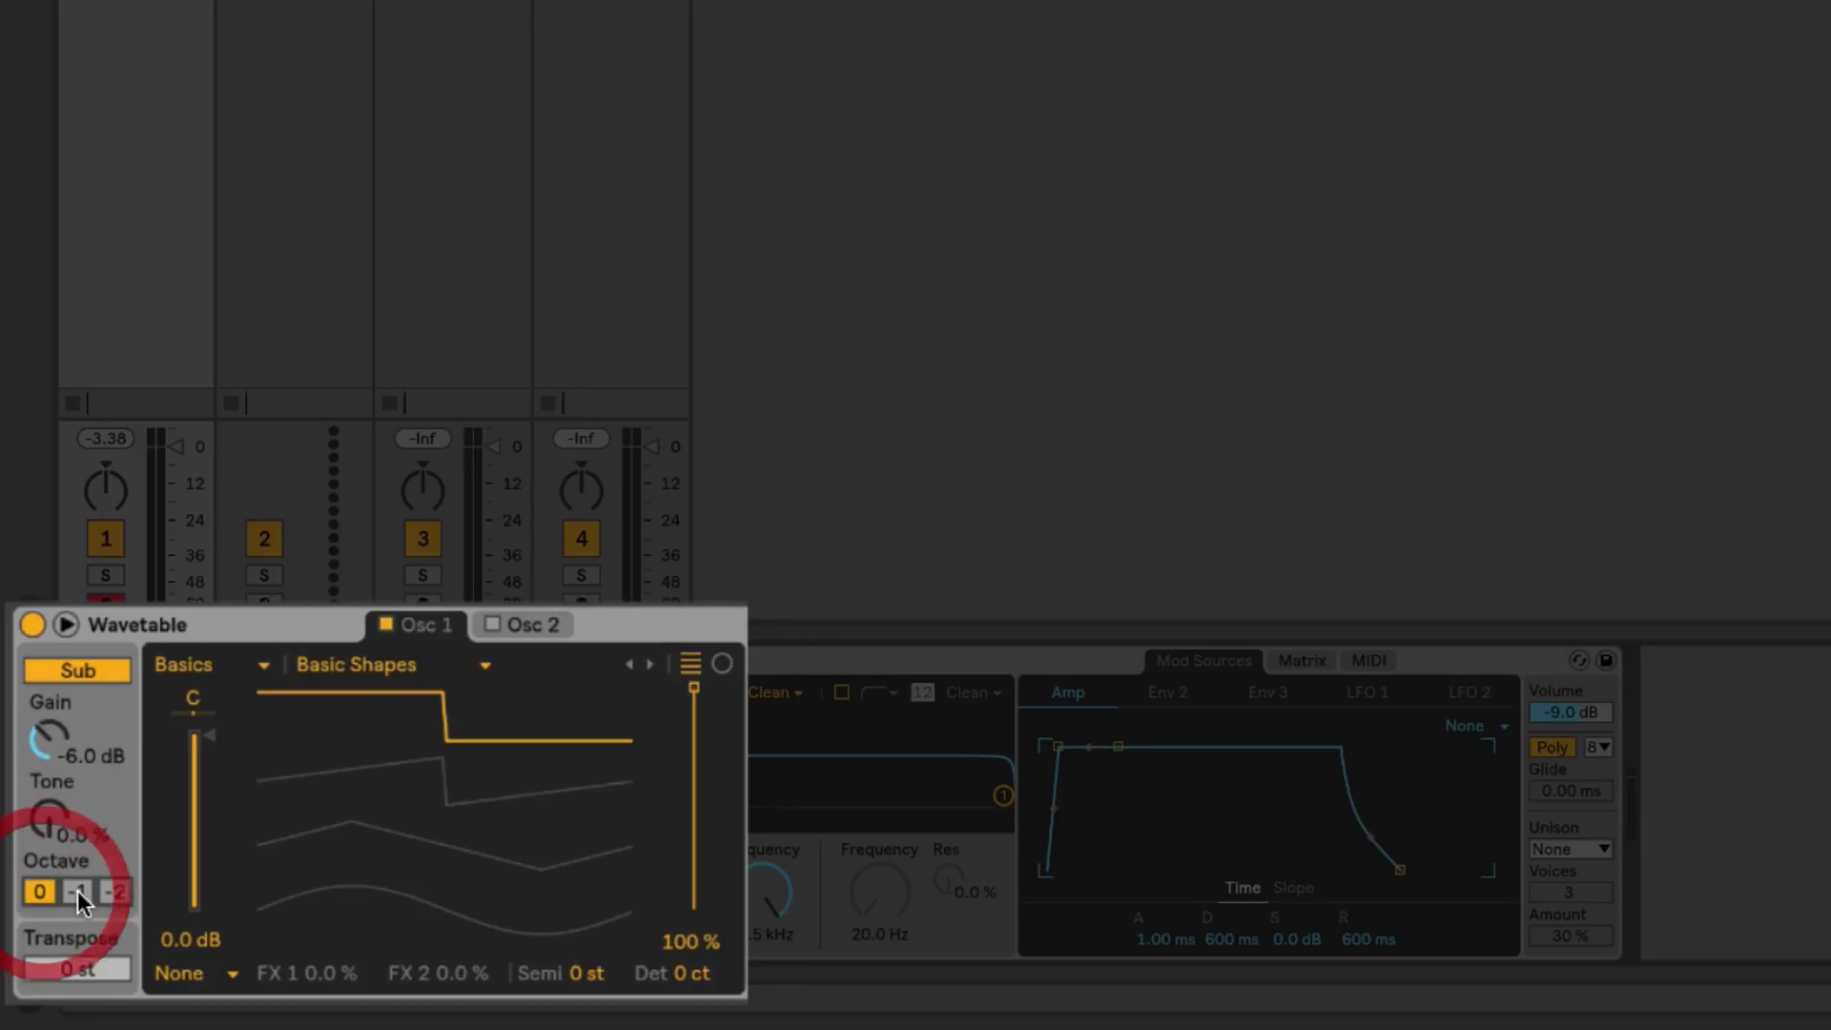
{"action": "left_click", "coordinate": [109, 890]}
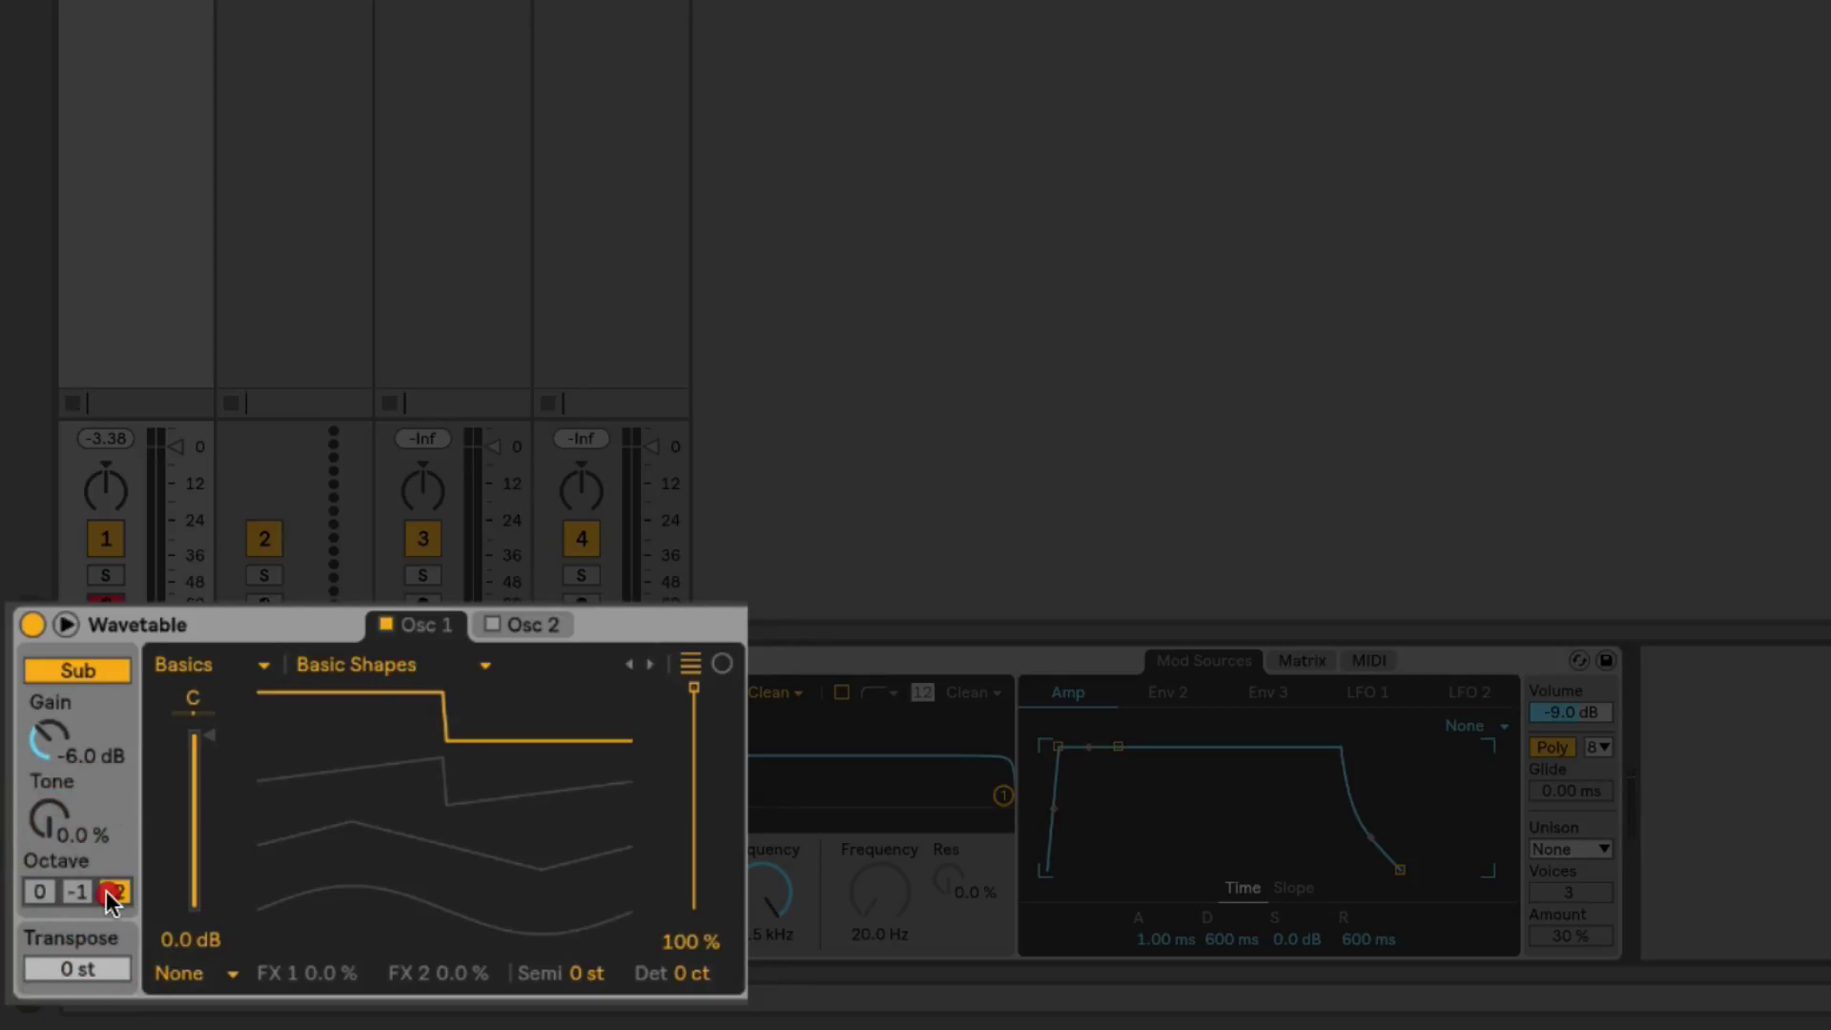
{"action": "left_click", "coordinate": [38, 890]}
{"action": "left_click", "coordinate": [114, 891]}
{"action": "left_click", "coordinate": [77, 889]}
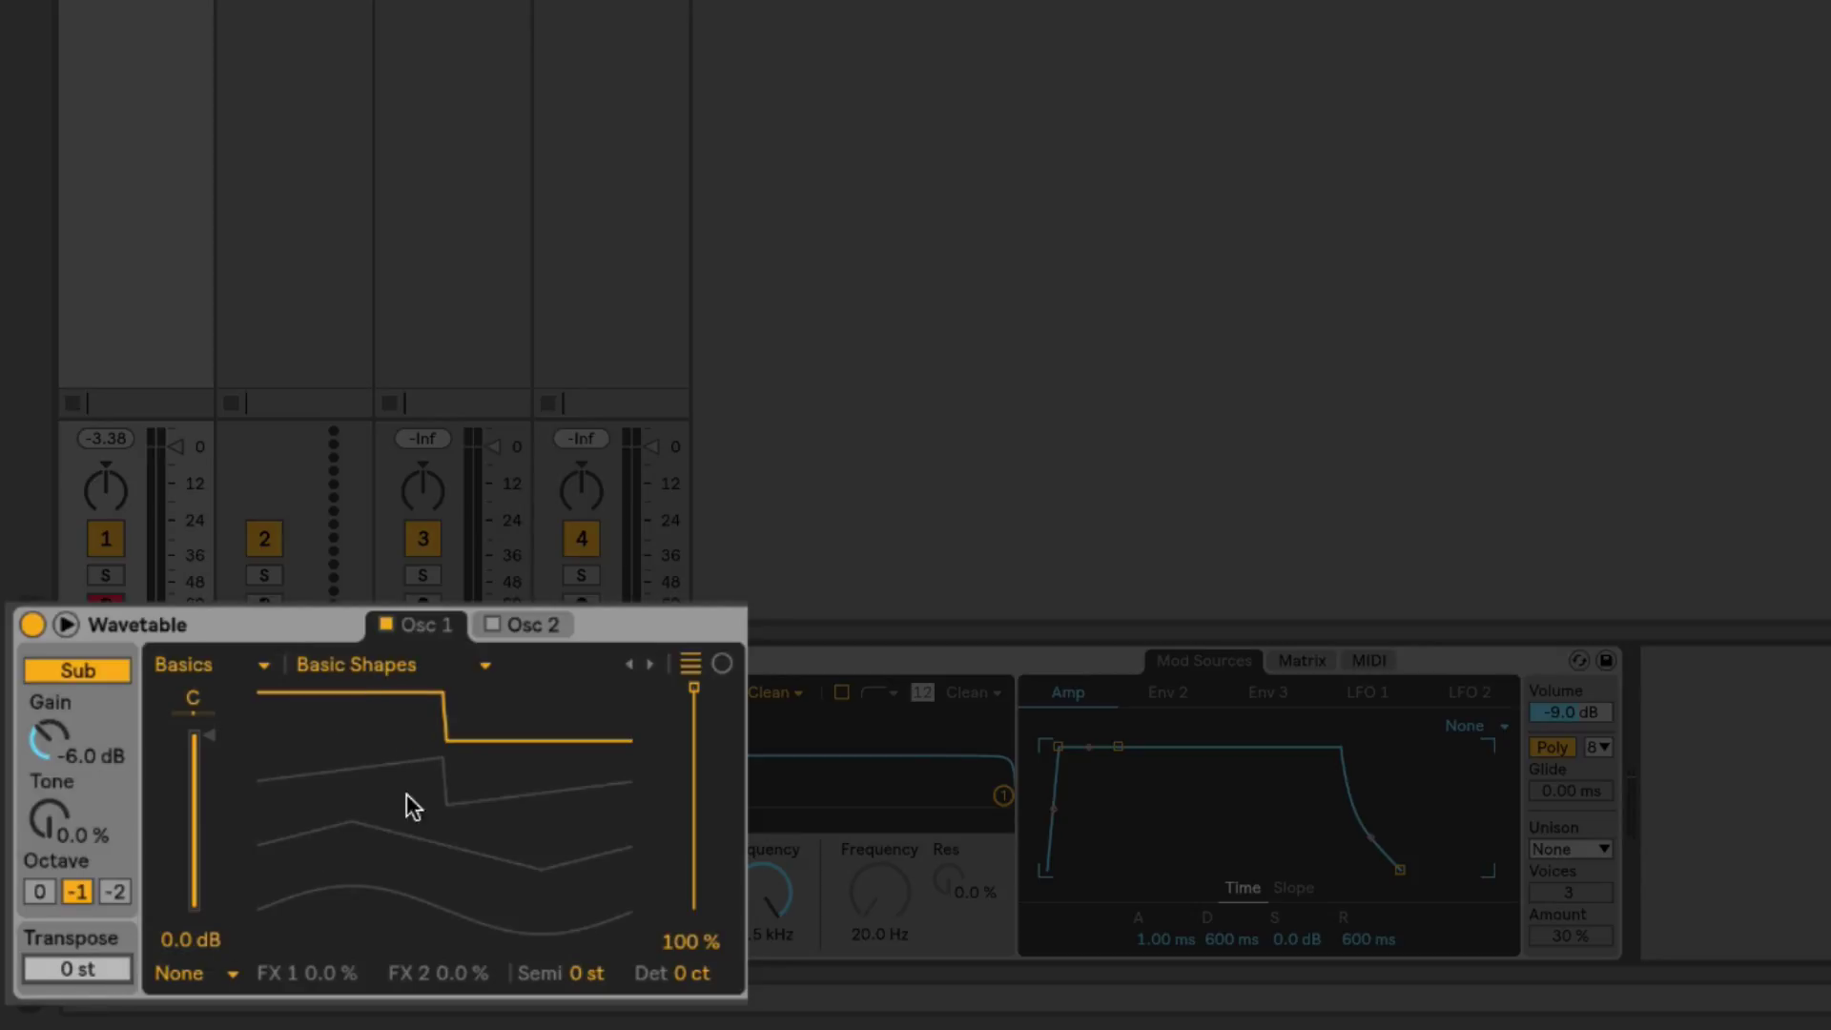
{"action": "left_click", "coordinate": [585, 972]}
{"action": "left_click", "coordinate": [712, 975]}
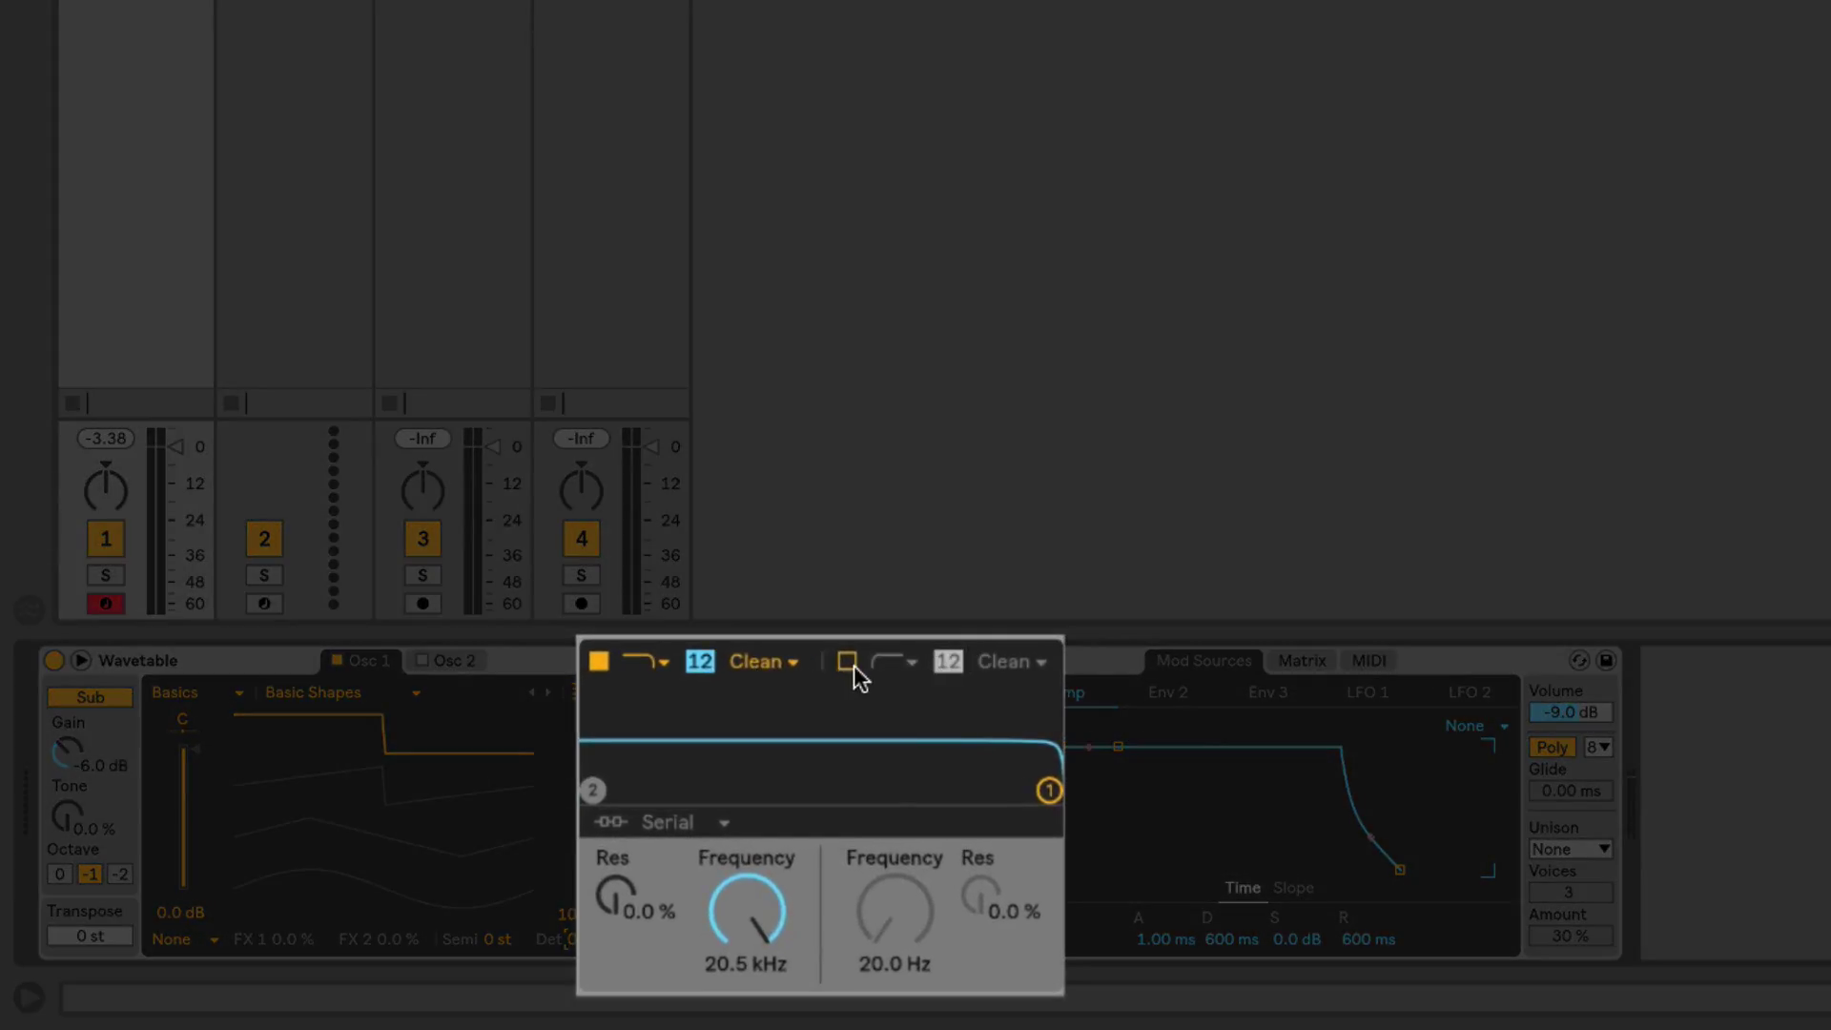
{"action": "left_click", "coordinate": [757, 659]}
{"action": "left_click", "coordinate": [756, 664]}
{"action": "left_click", "coordinate": [656, 664]}
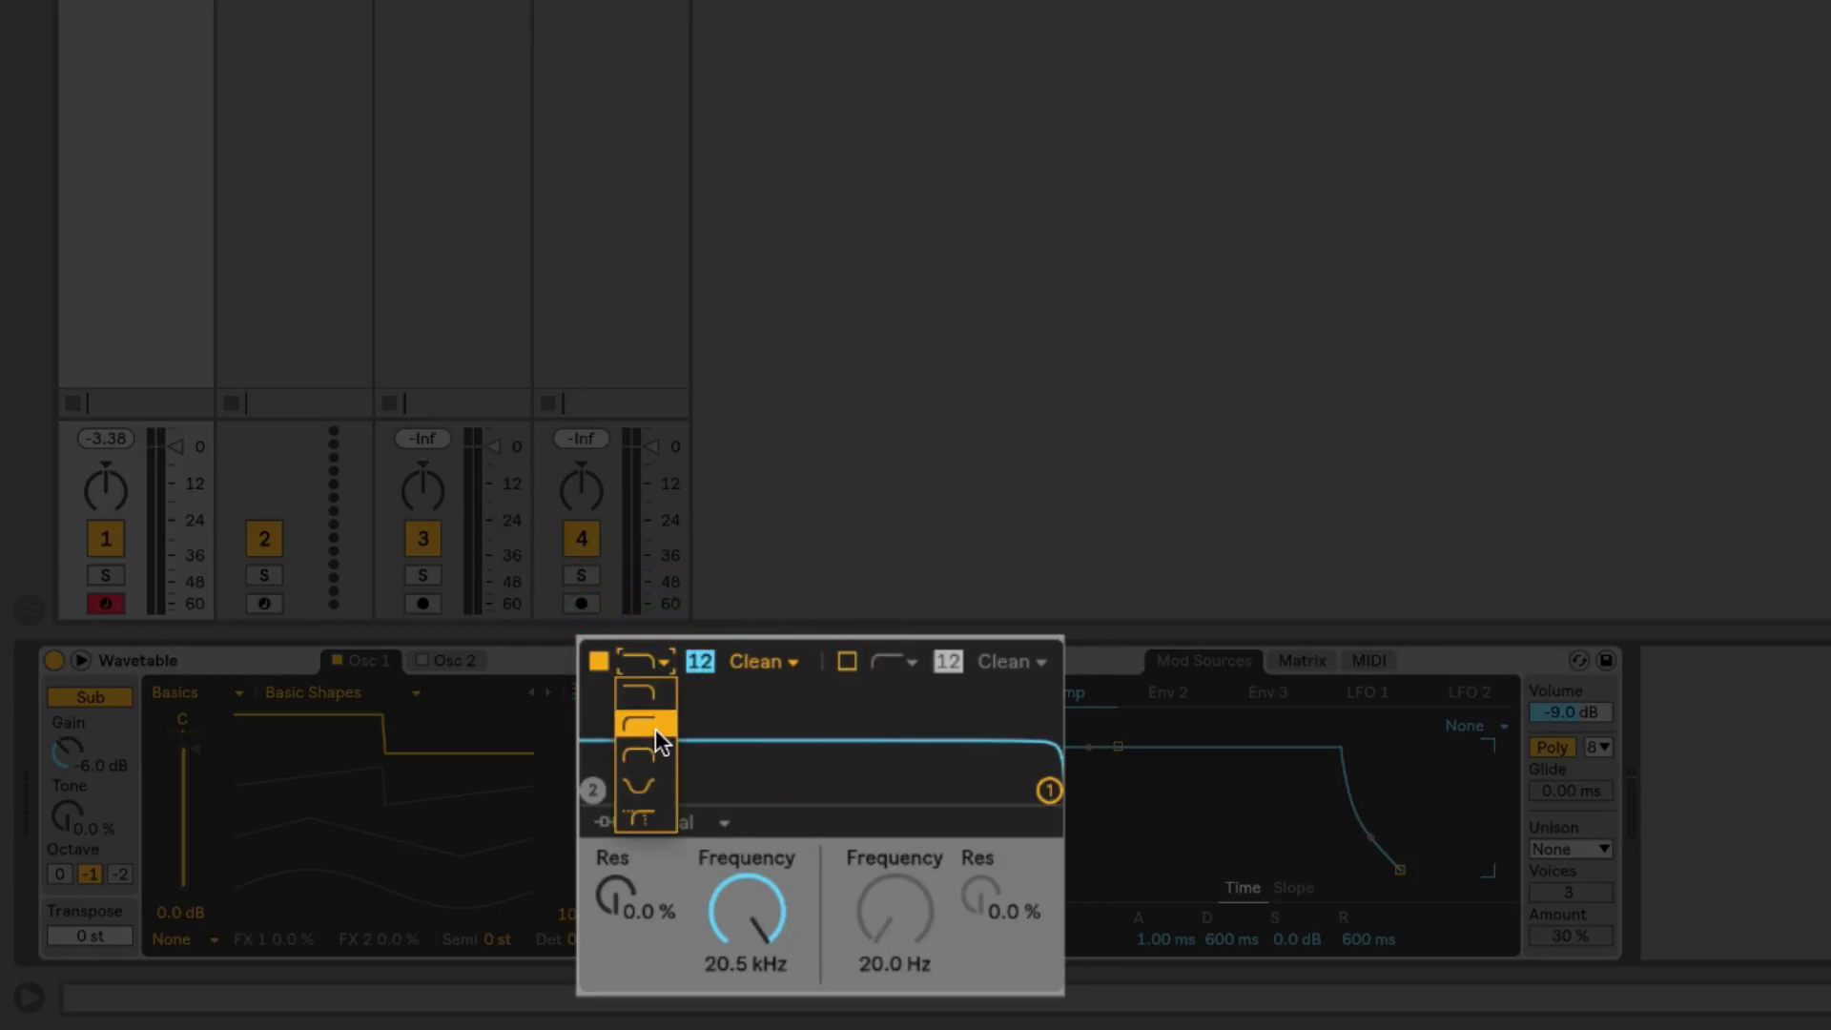
{"action": "left_click", "coordinate": [655, 728]}
{"action": "left_click", "coordinate": [653, 664]}
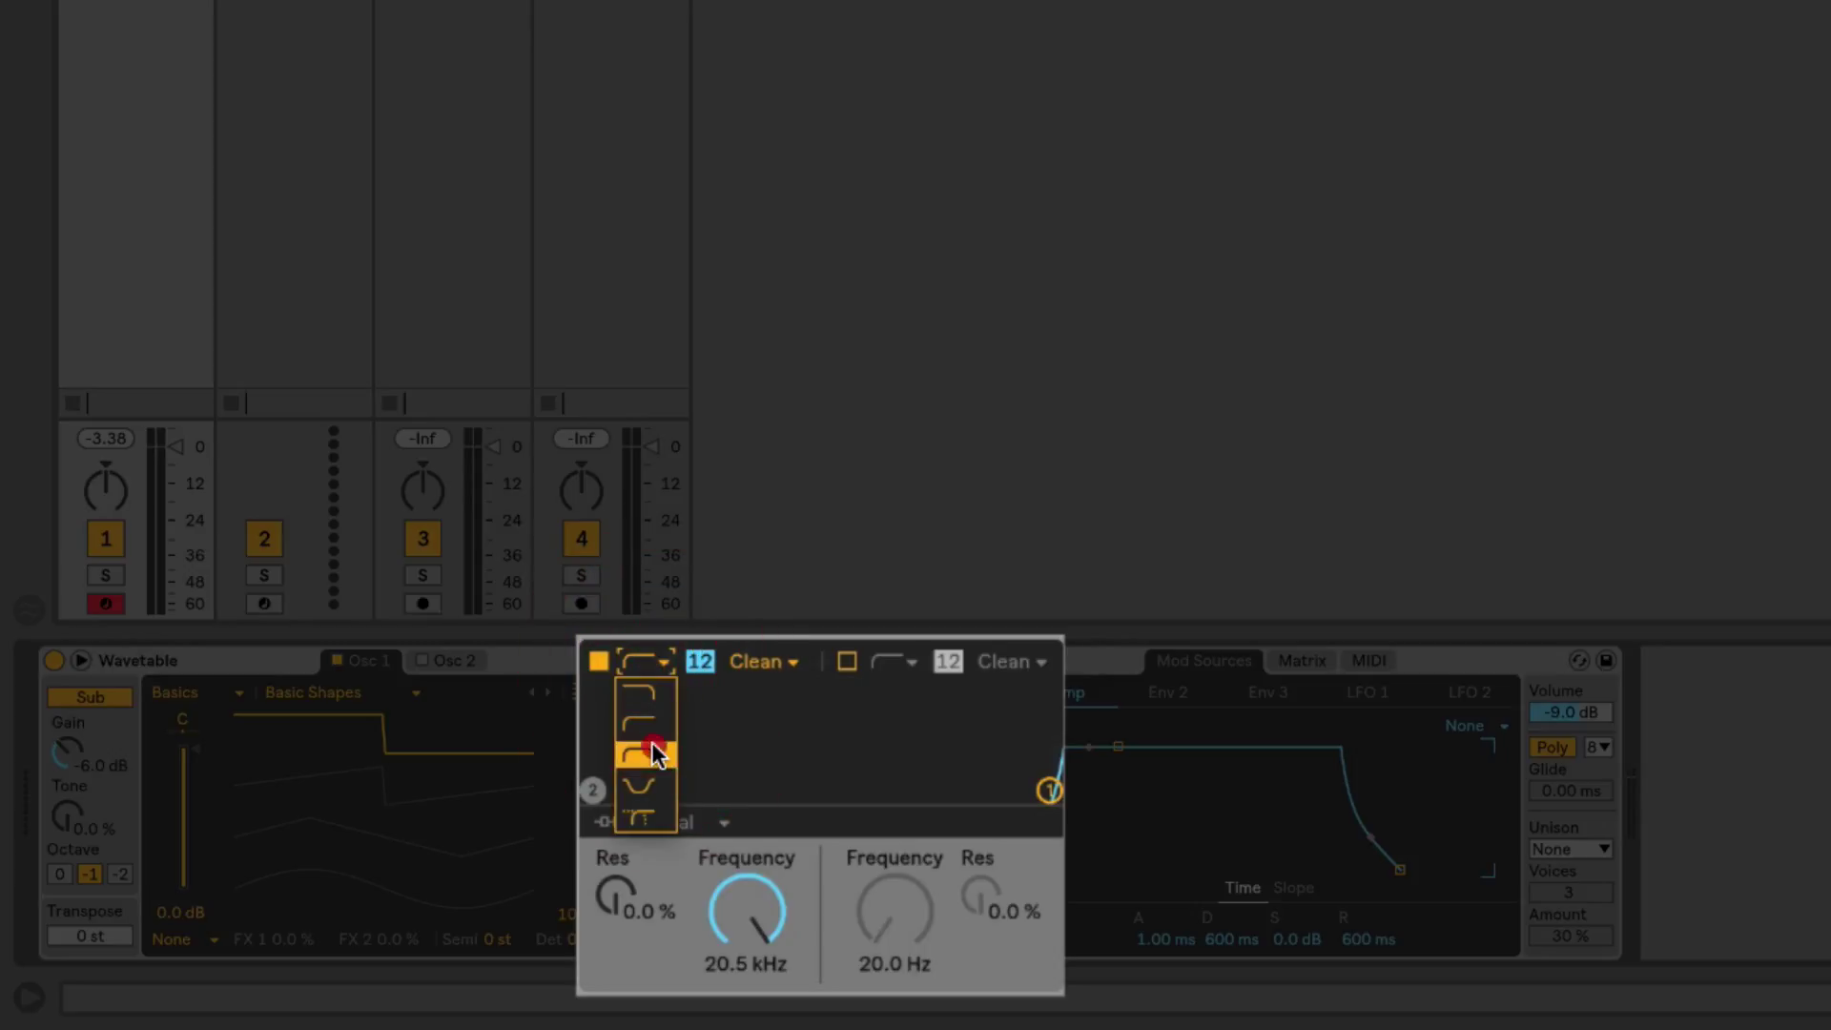
{"action": "left_click", "coordinate": [654, 753]}
{"action": "left_click", "coordinate": [652, 662]}
{"action": "left_click", "coordinate": [641, 784]}
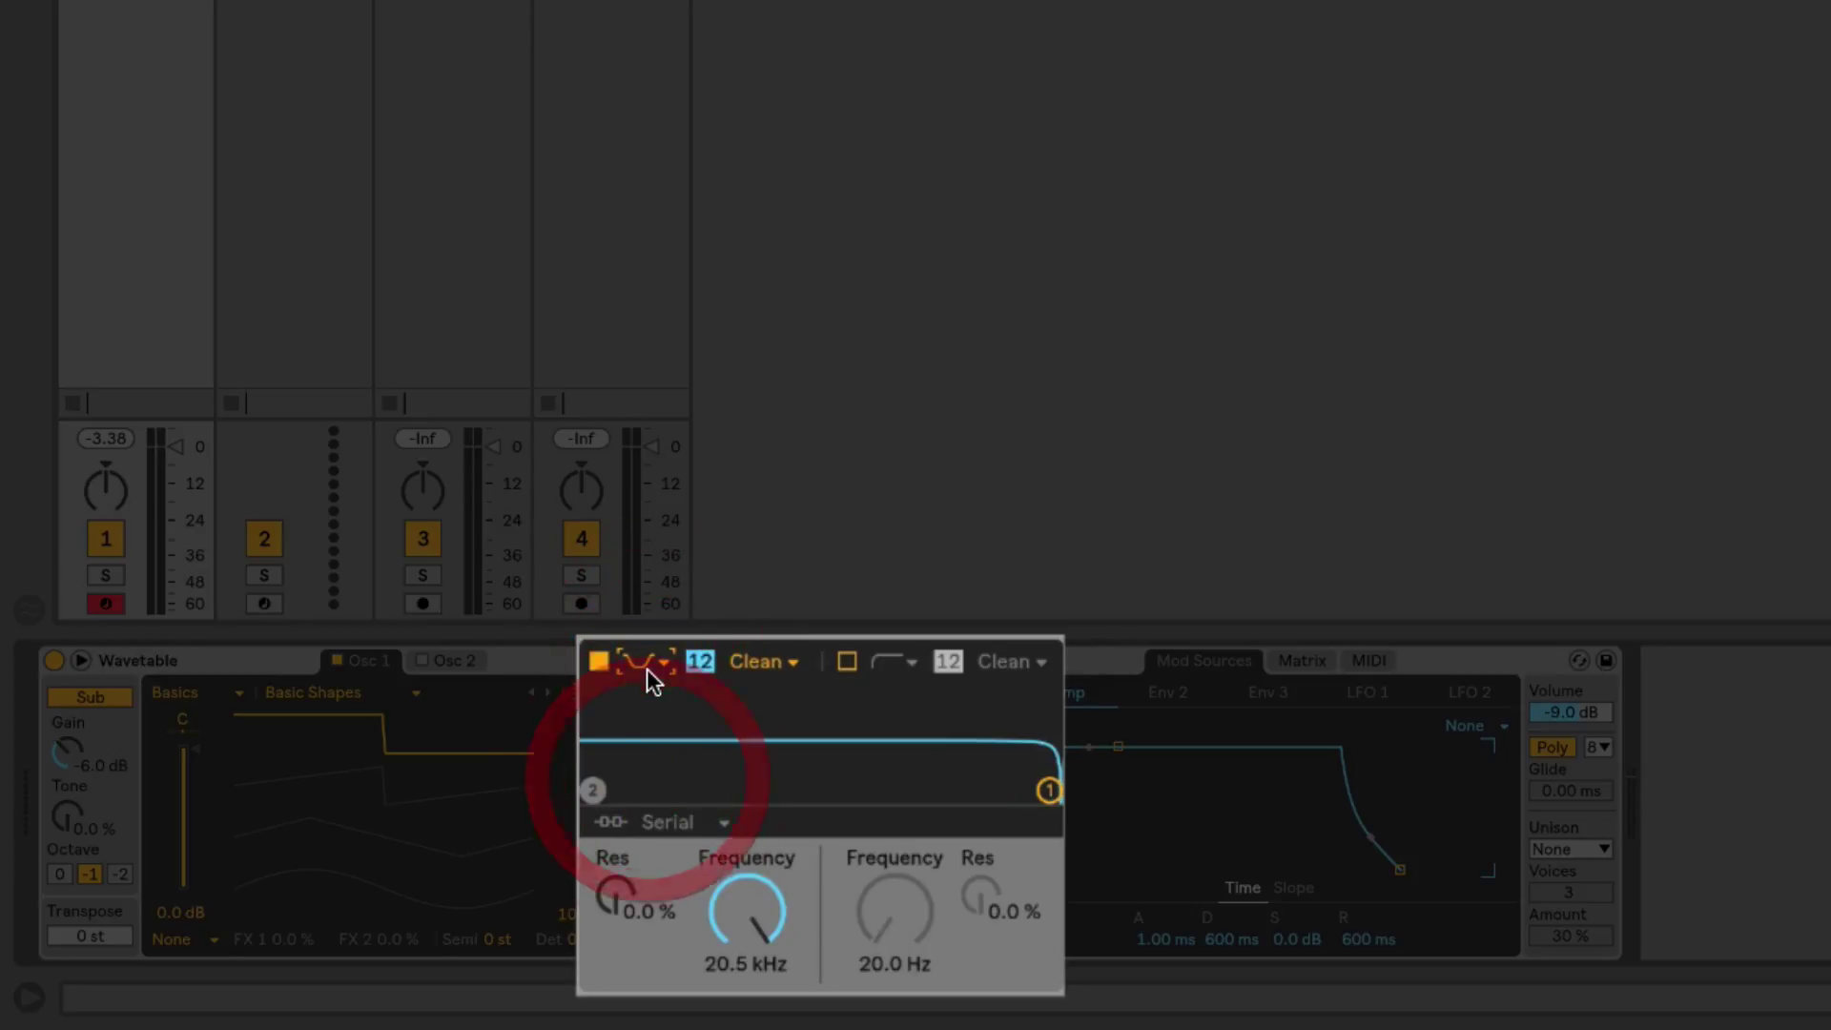
{"action": "left_click", "coordinate": [648, 682]}
{"action": "left_click", "coordinate": [648, 812]}
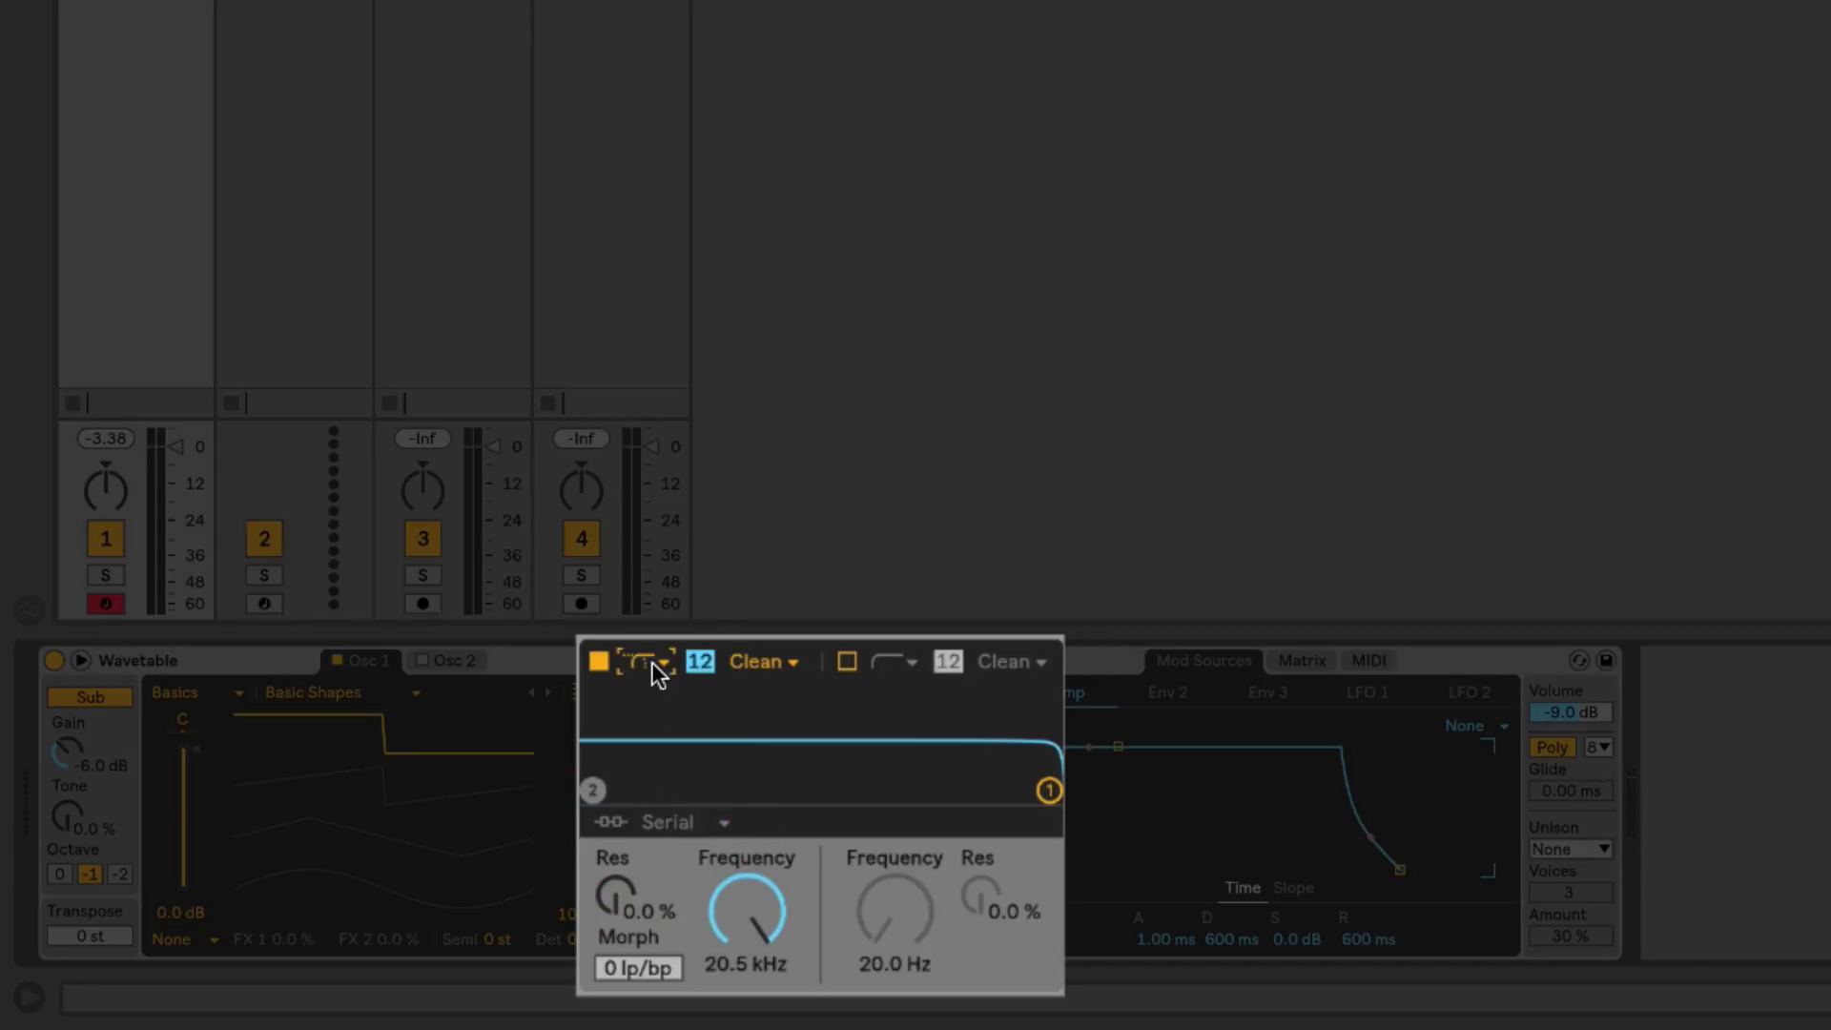
{"action": "left_click_drag", "start_coordinate": [746, 916], "coordinate": [747, 996]}
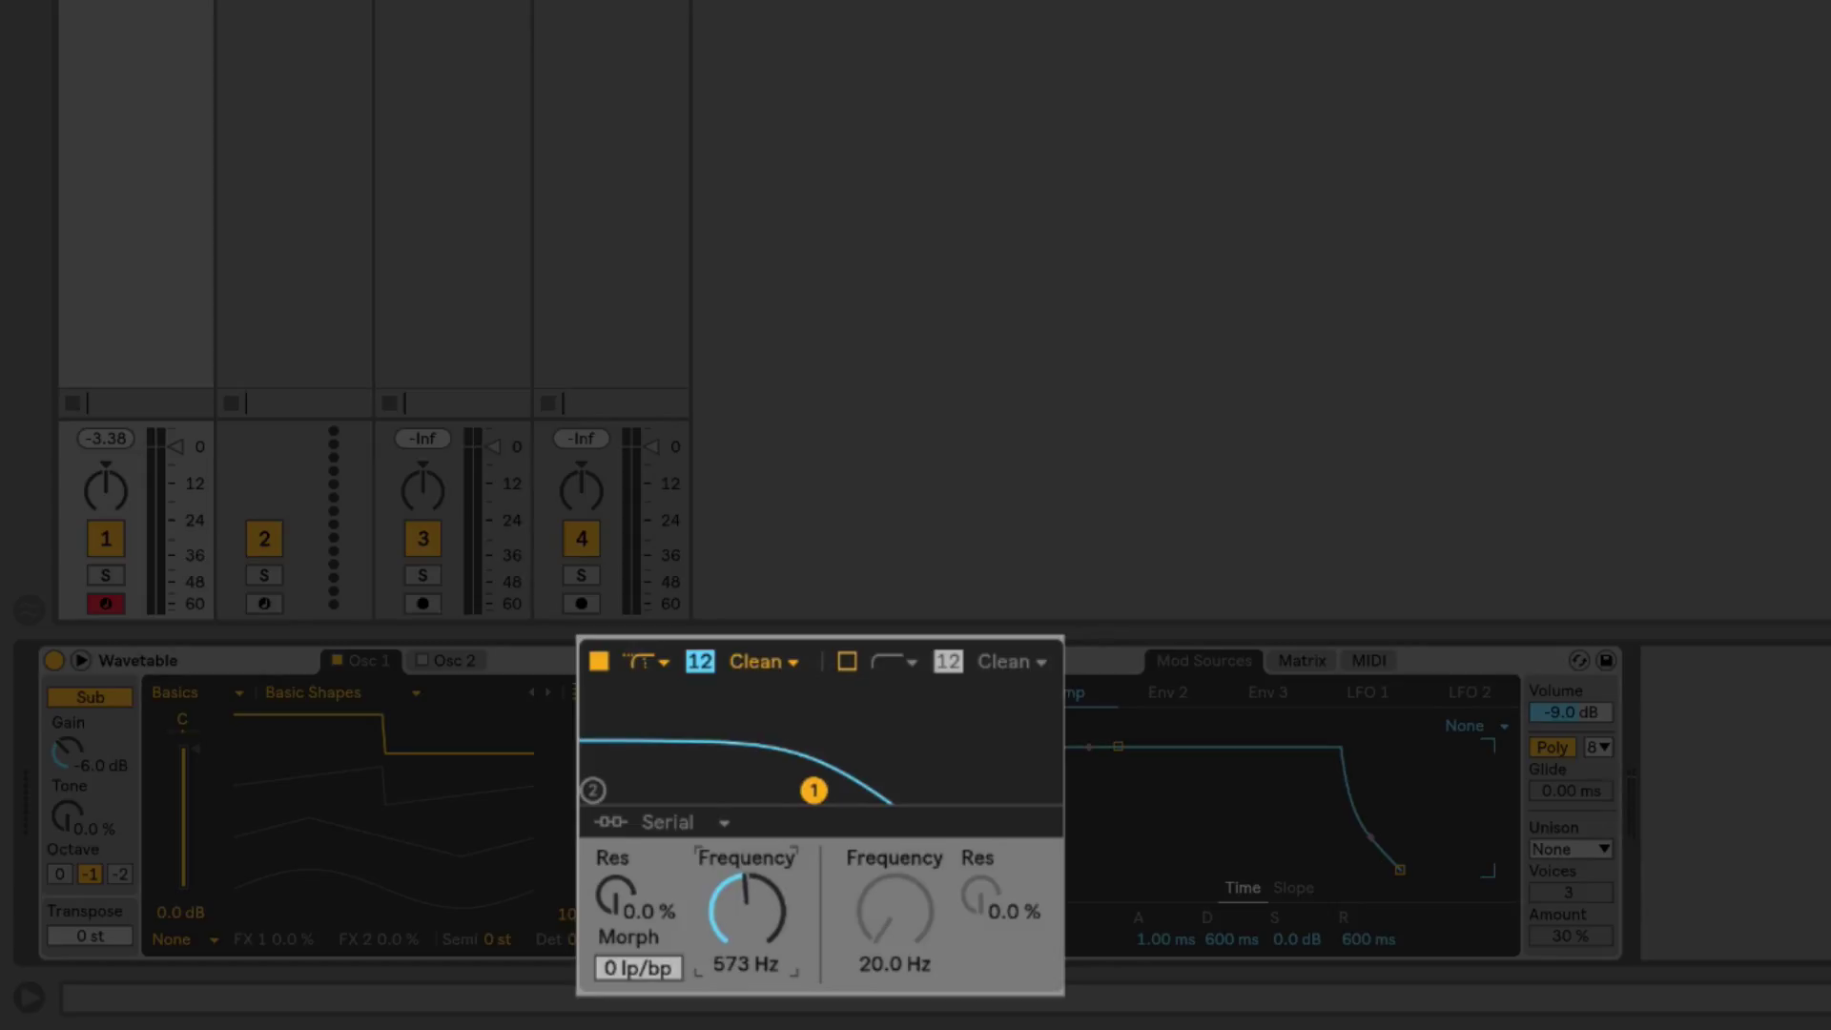
{"action": "left_click_drag", "start_coordinate": [615, 967], "coordinate": [615, 925]}
{"action": "left_click_drag", "start_coordinate": [746, 911], "coordinate": [745, 773]}
{"action": "left_click", "coordinate": [665, 661]}
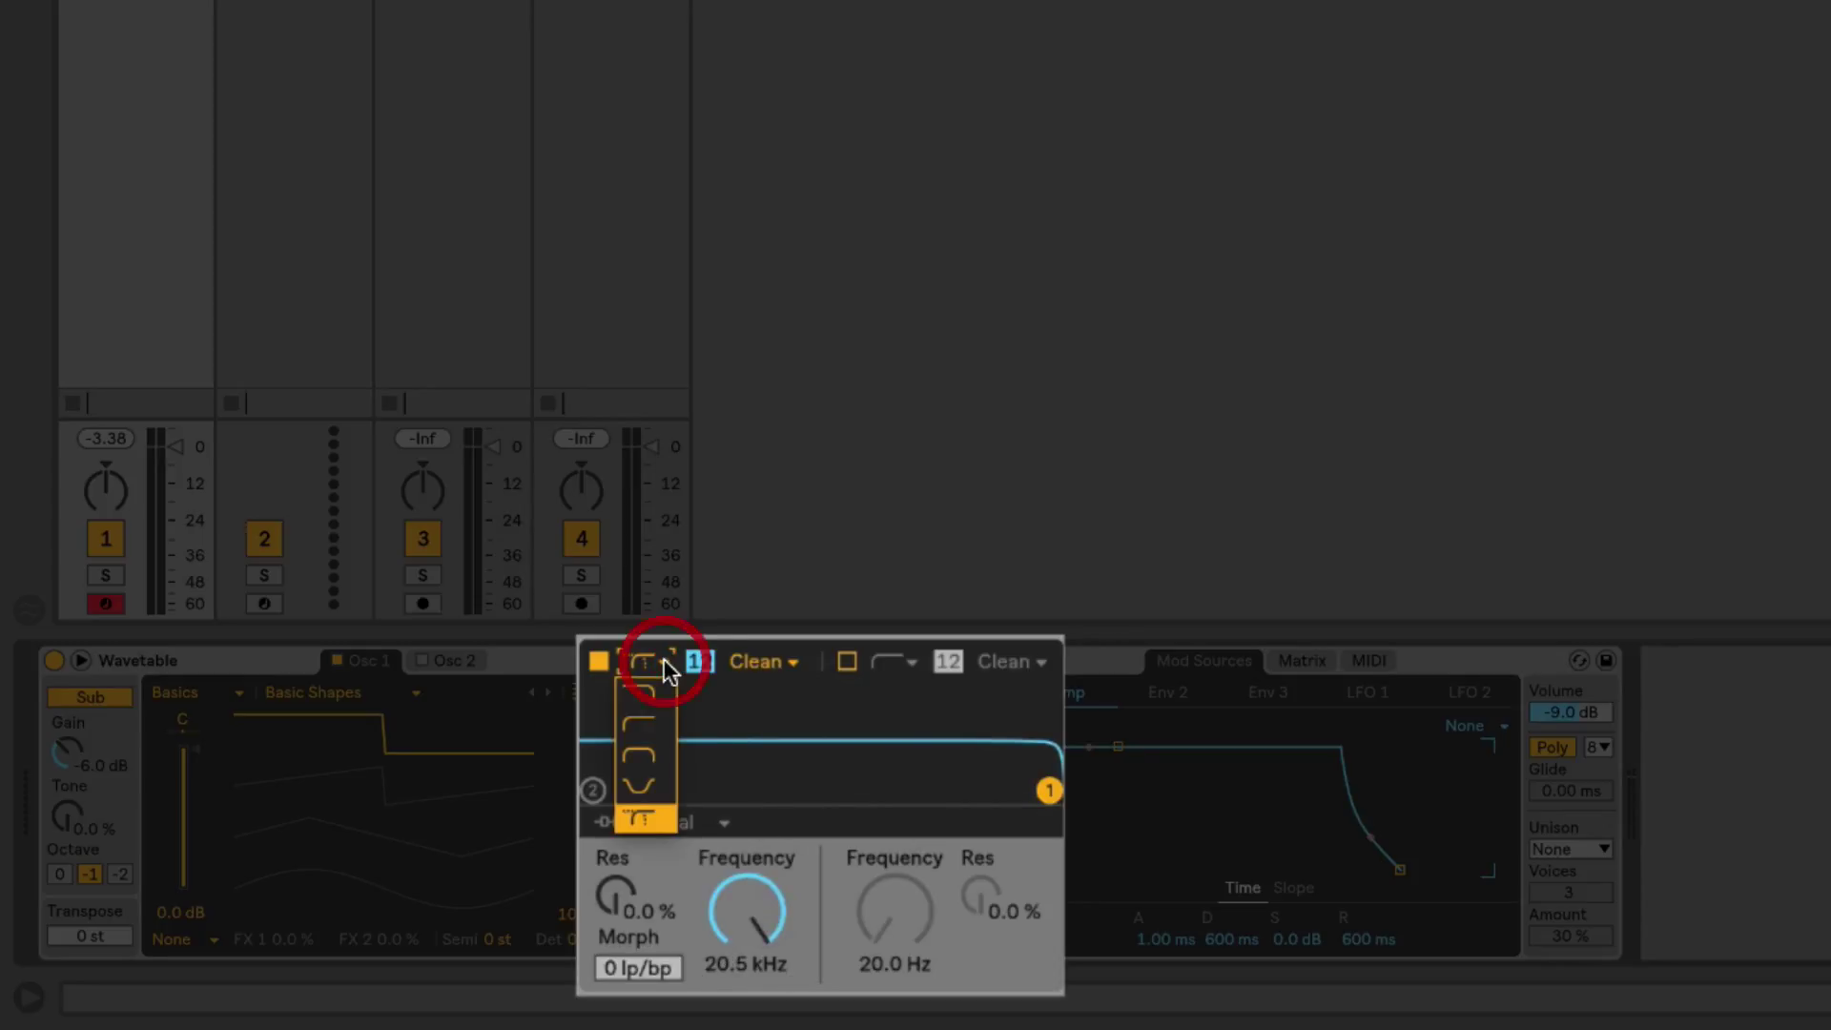
{"action": "left_click", "coordinate": [654, 696]}
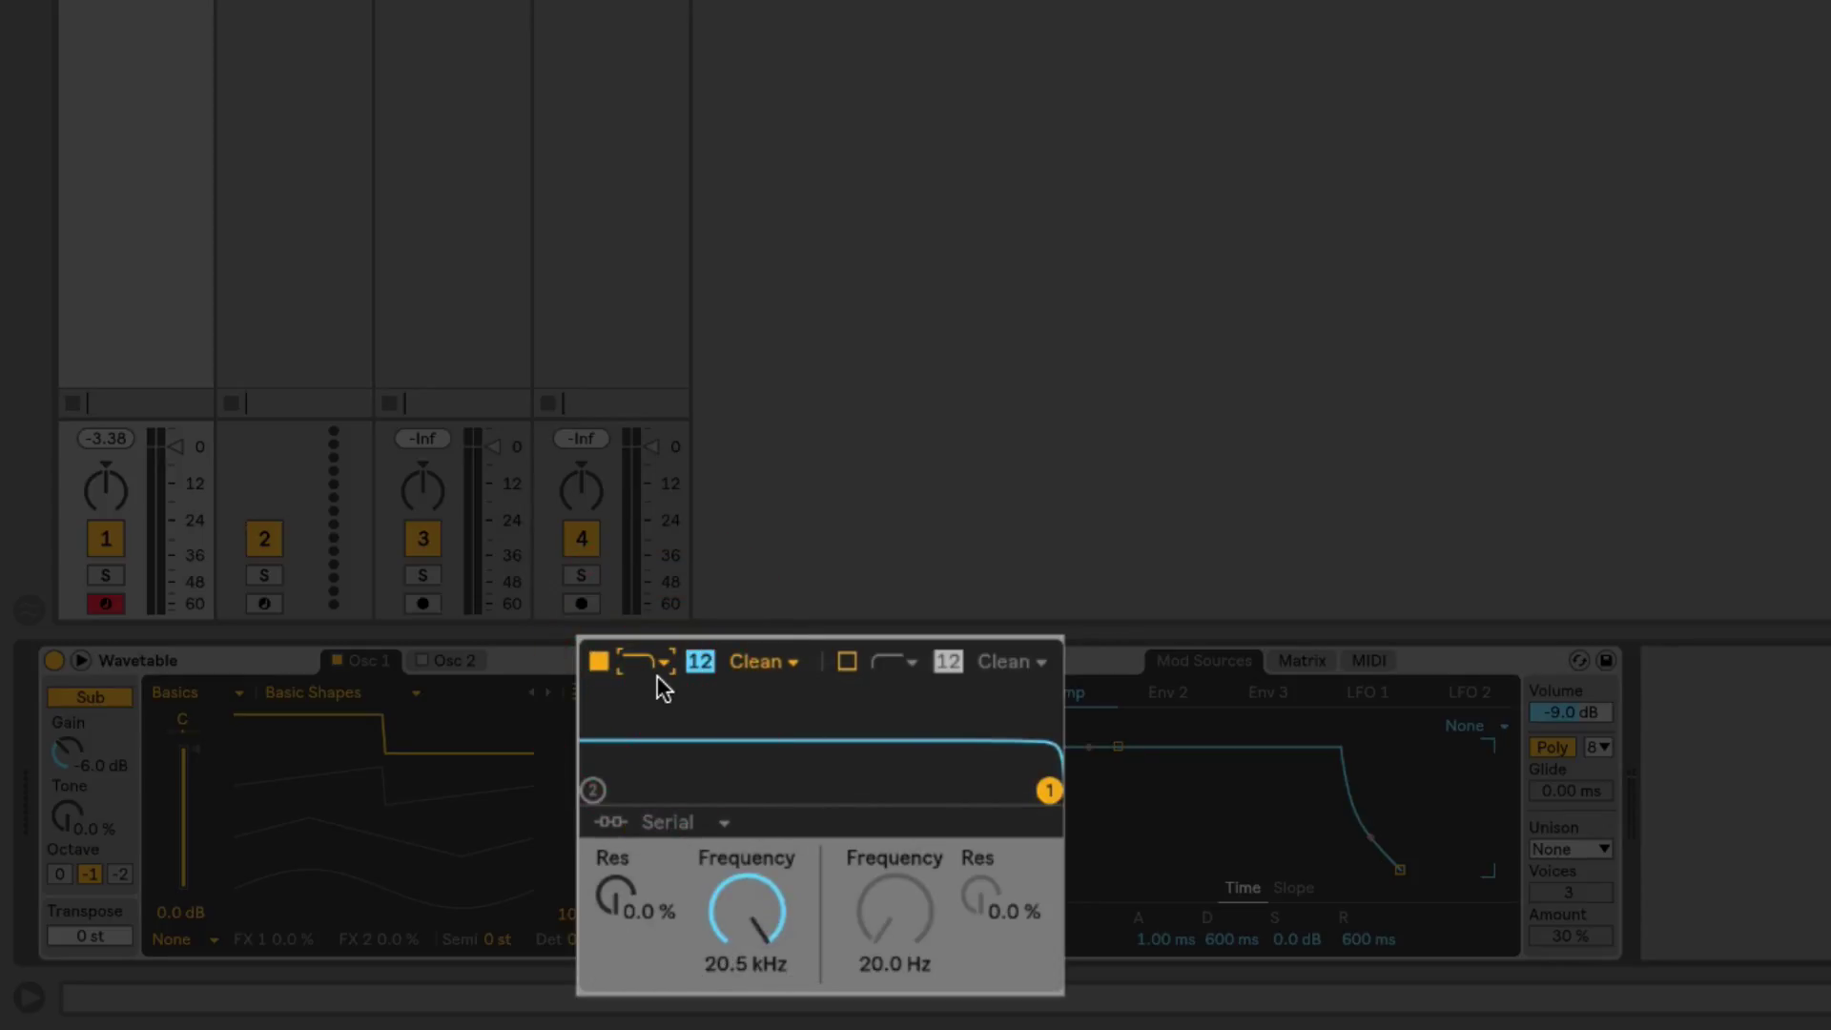
{"action": "left_click", "coordinate": [847, 662]}
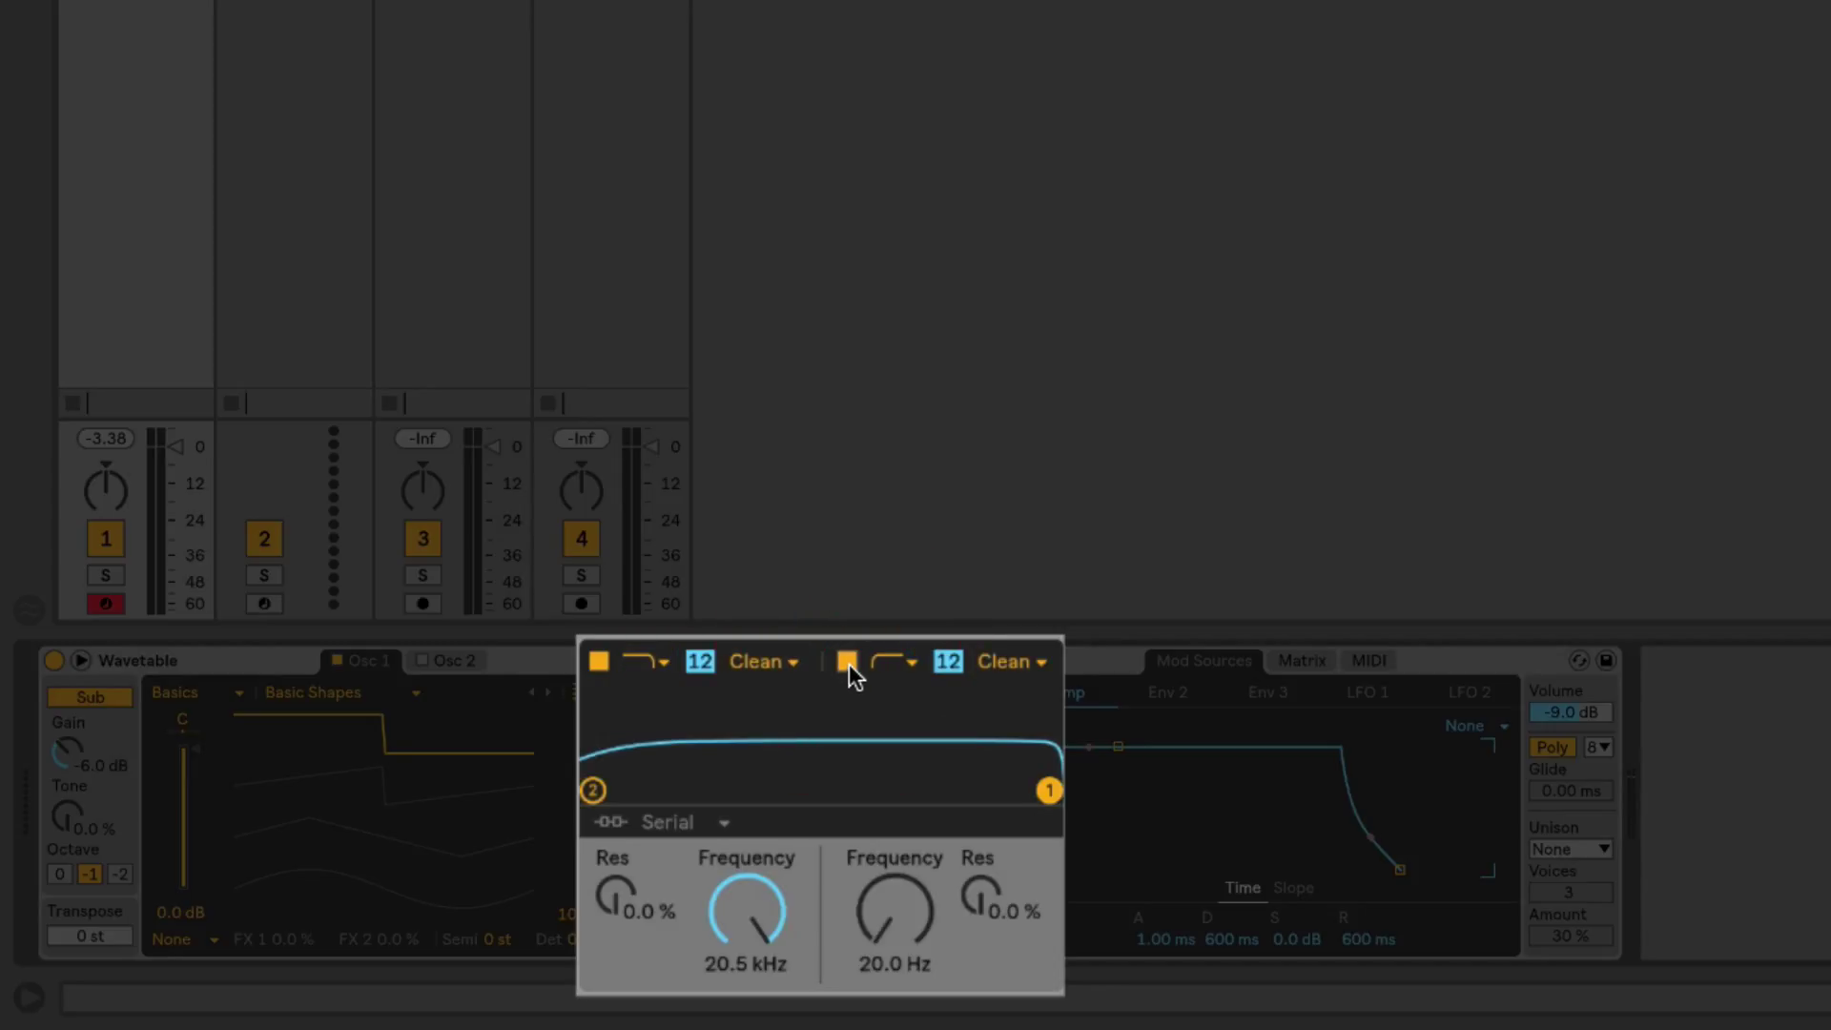
{"action": "left_click", "coordinate": [602, 664]}
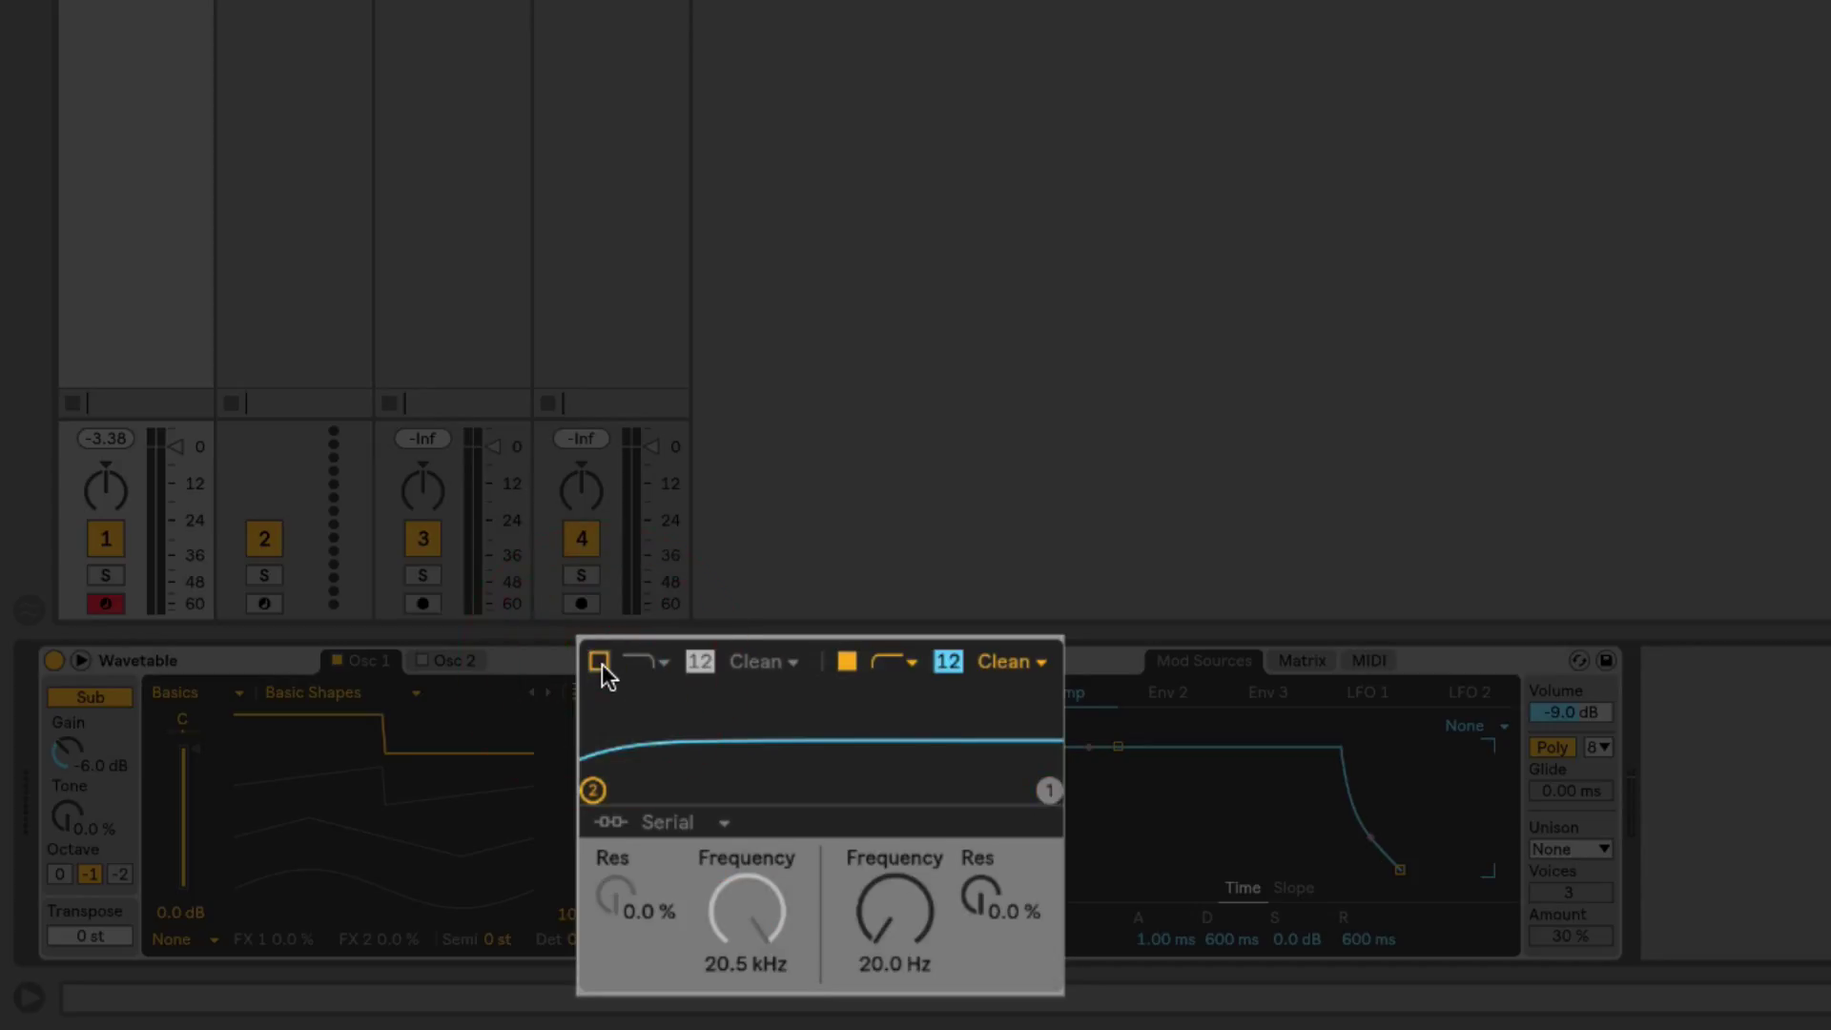
{"action": "left_click", "coordinate": [603, 665]}
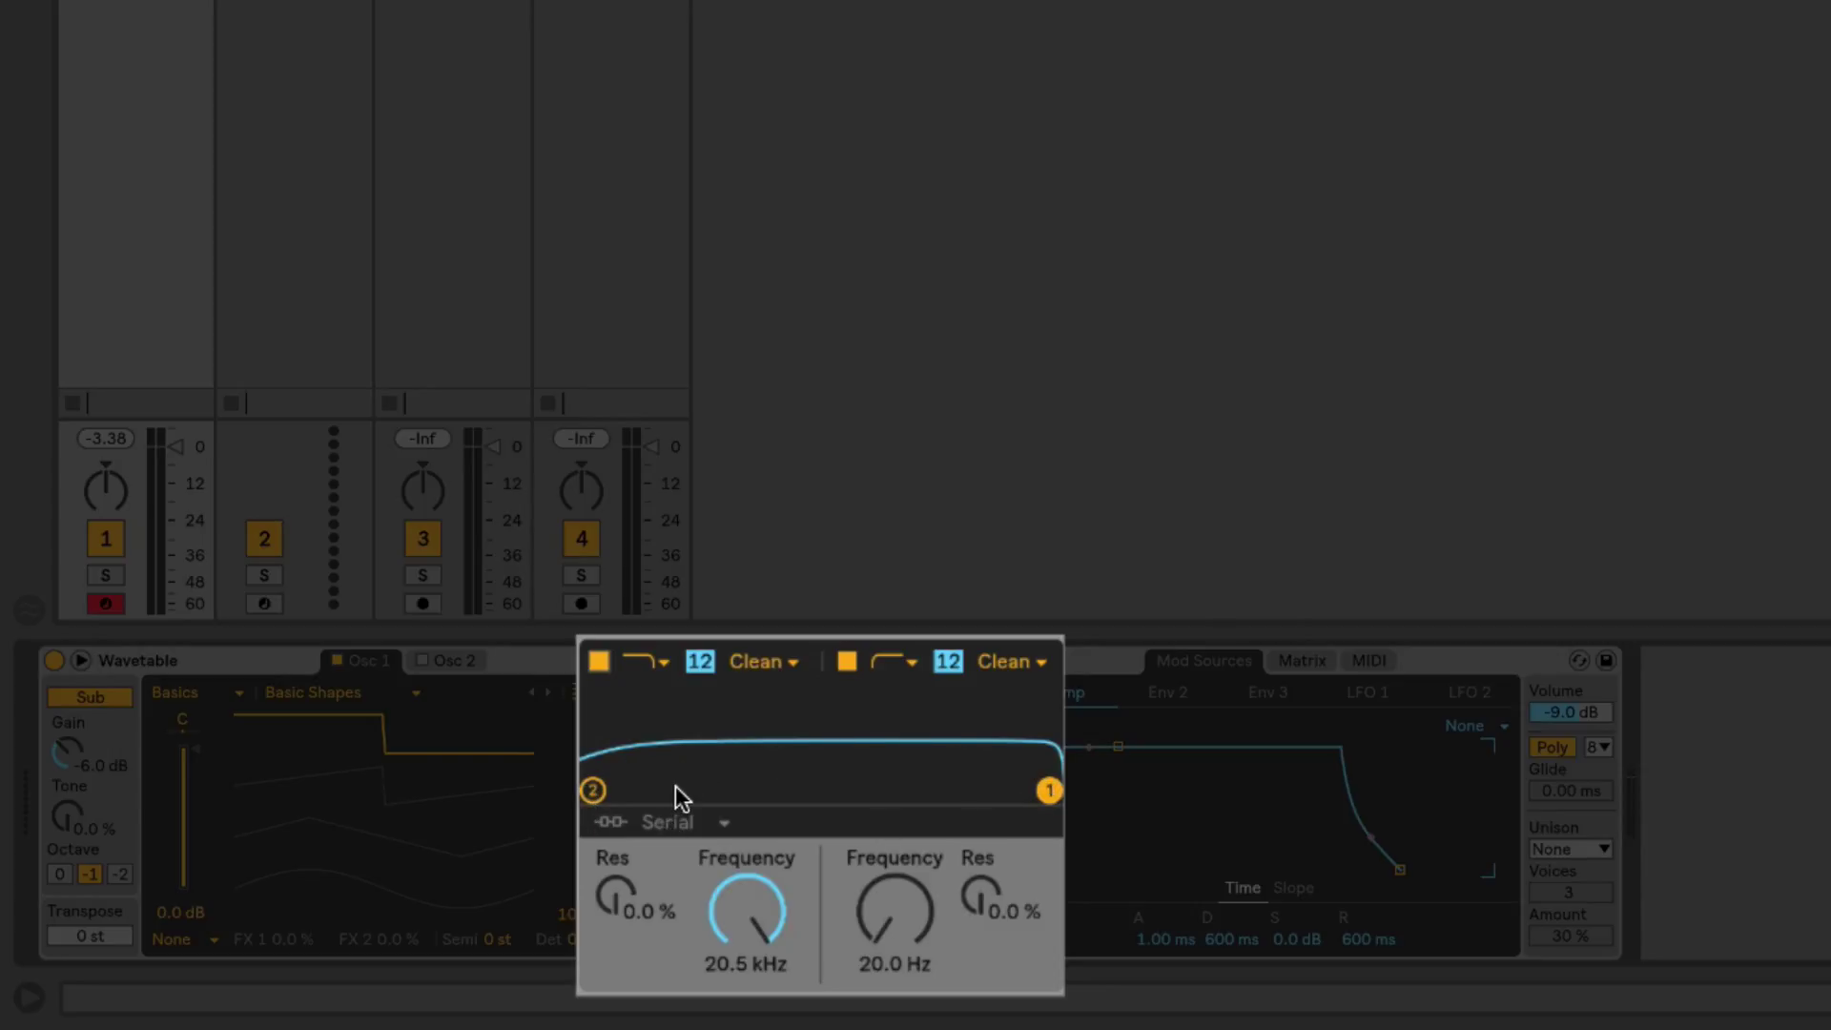
{"action": "left_click_drag", "start_coordinate": [760, 924], "coordinate": [760, 1010]}
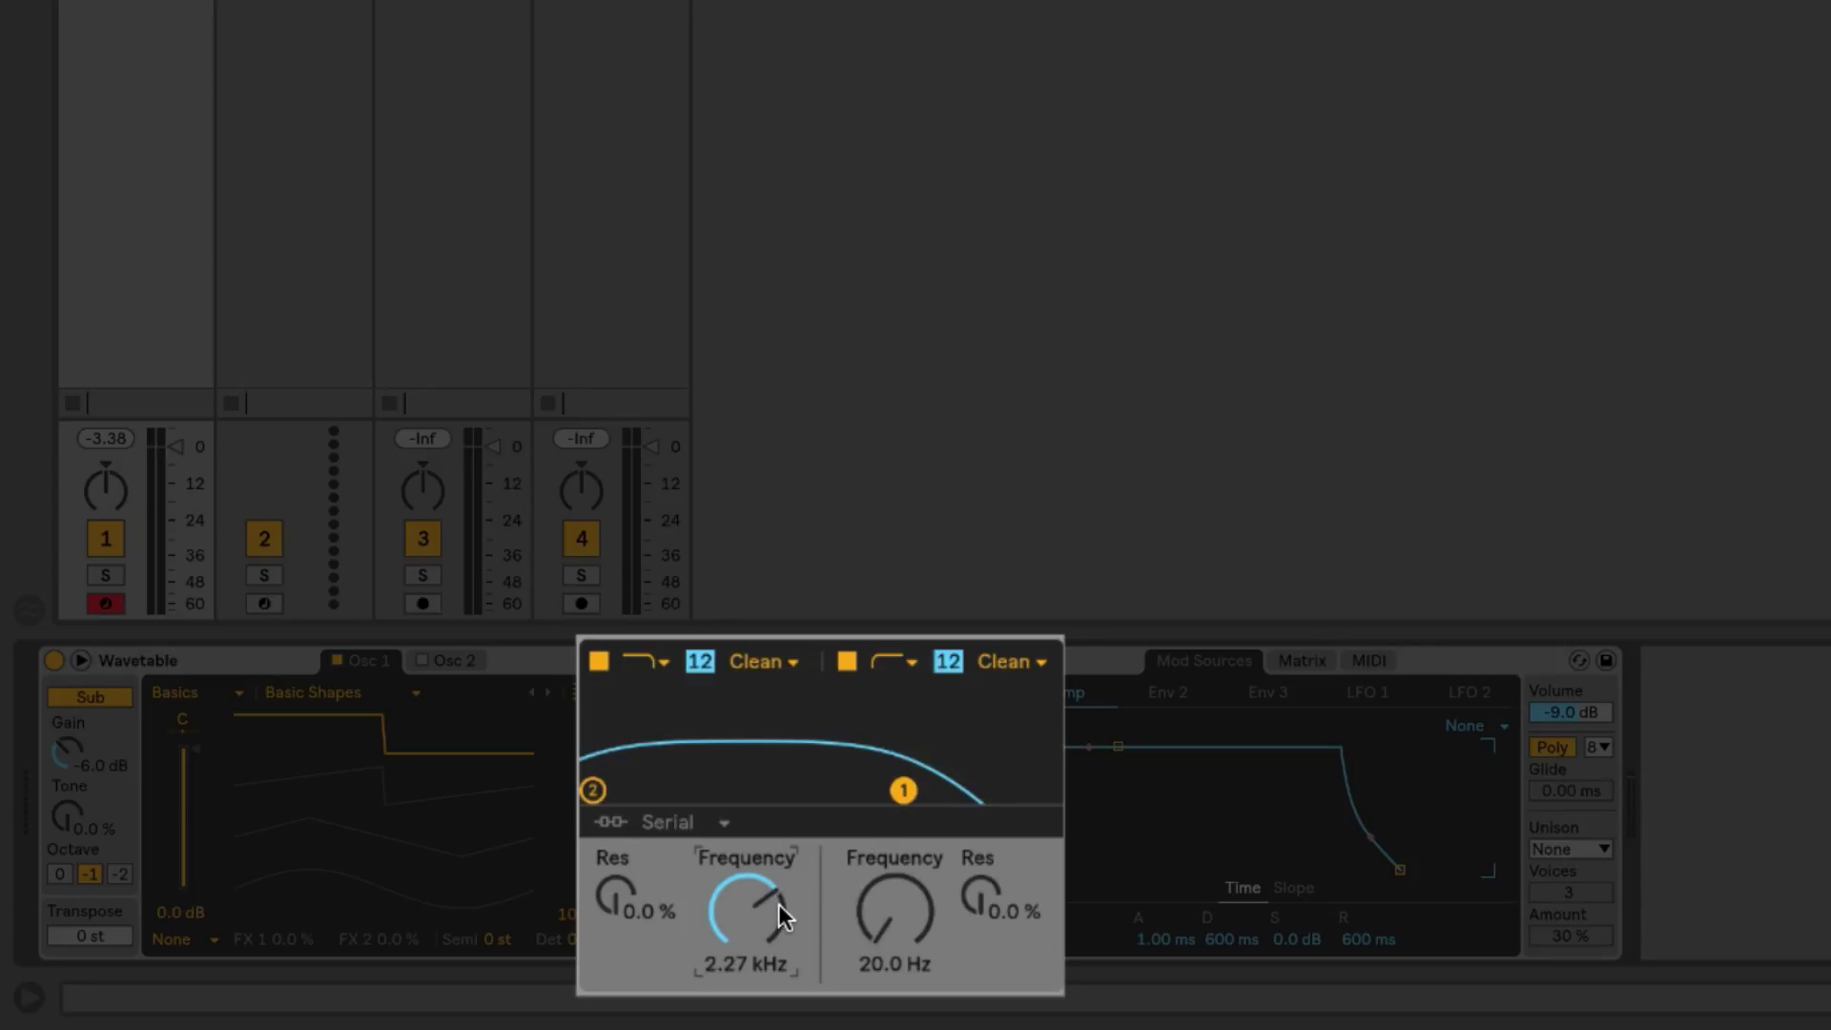
{"action": "left_click_drag", "start_coordinate": [778, 904], "coordinate": [778, 922]}
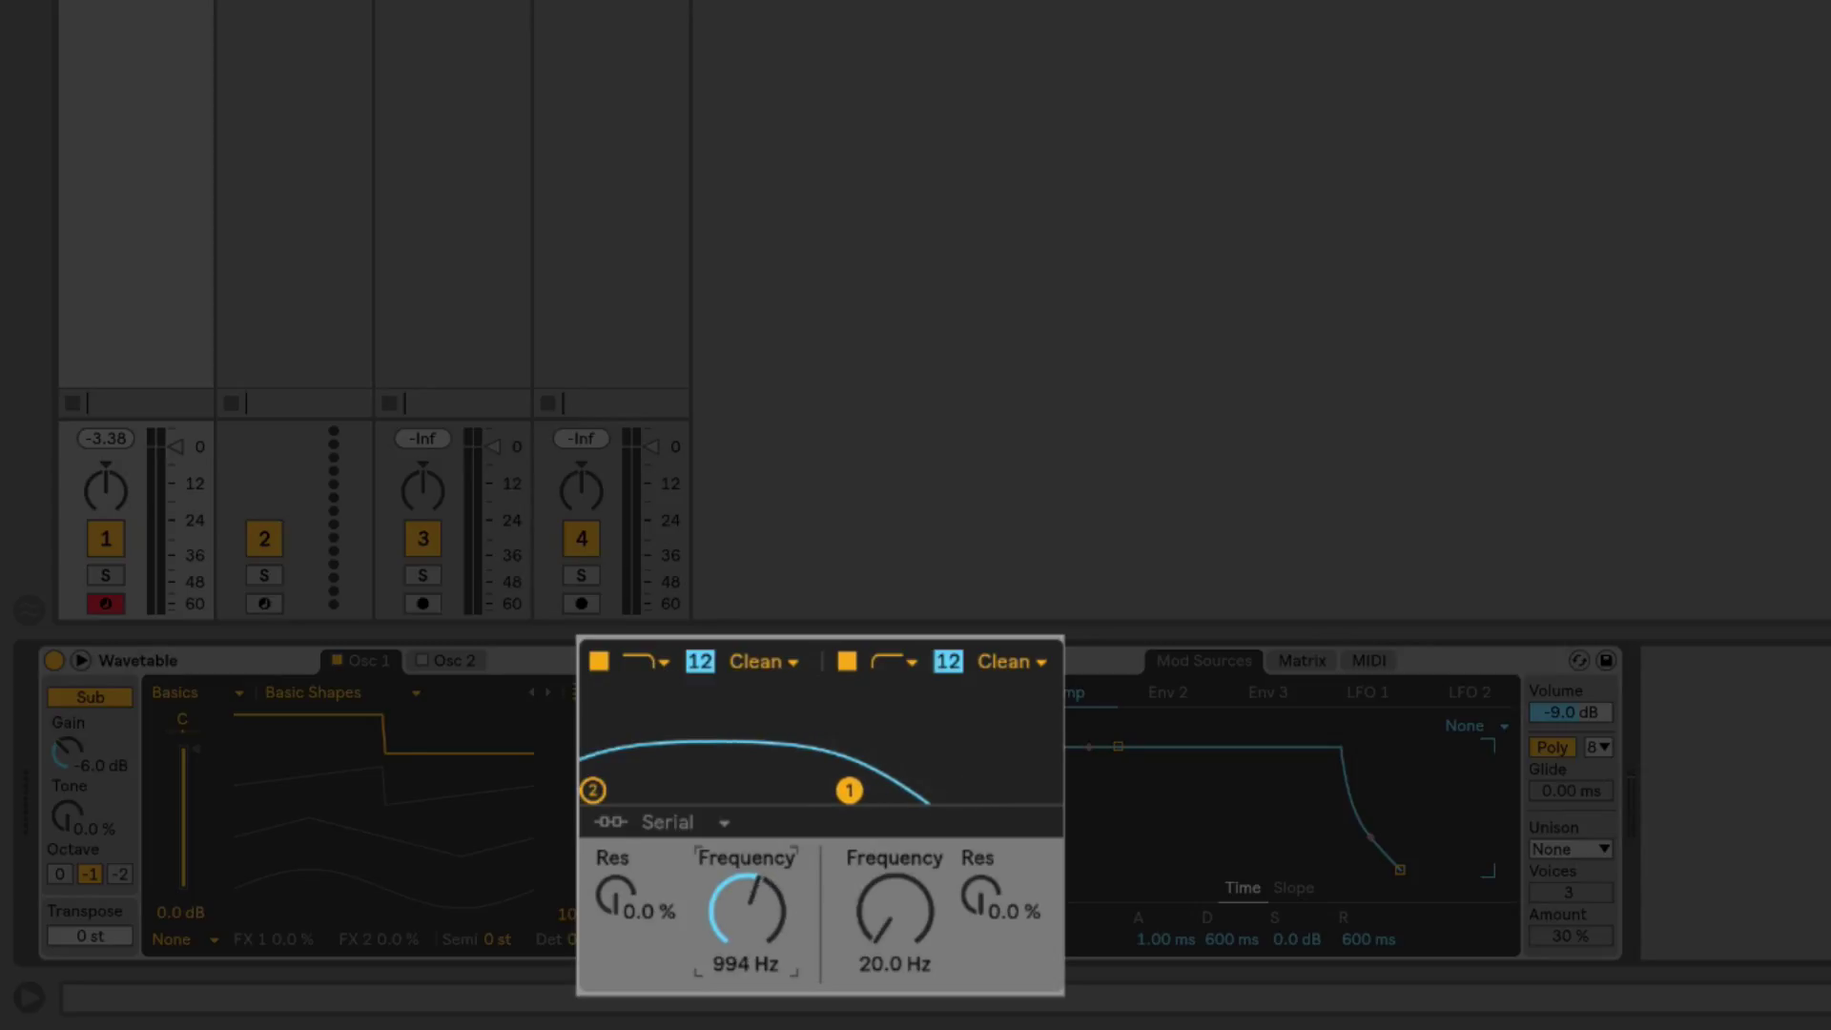
{"action": "left_click_drag", "start_coordinate": [918, 918], "coordinate": [918, 859]}
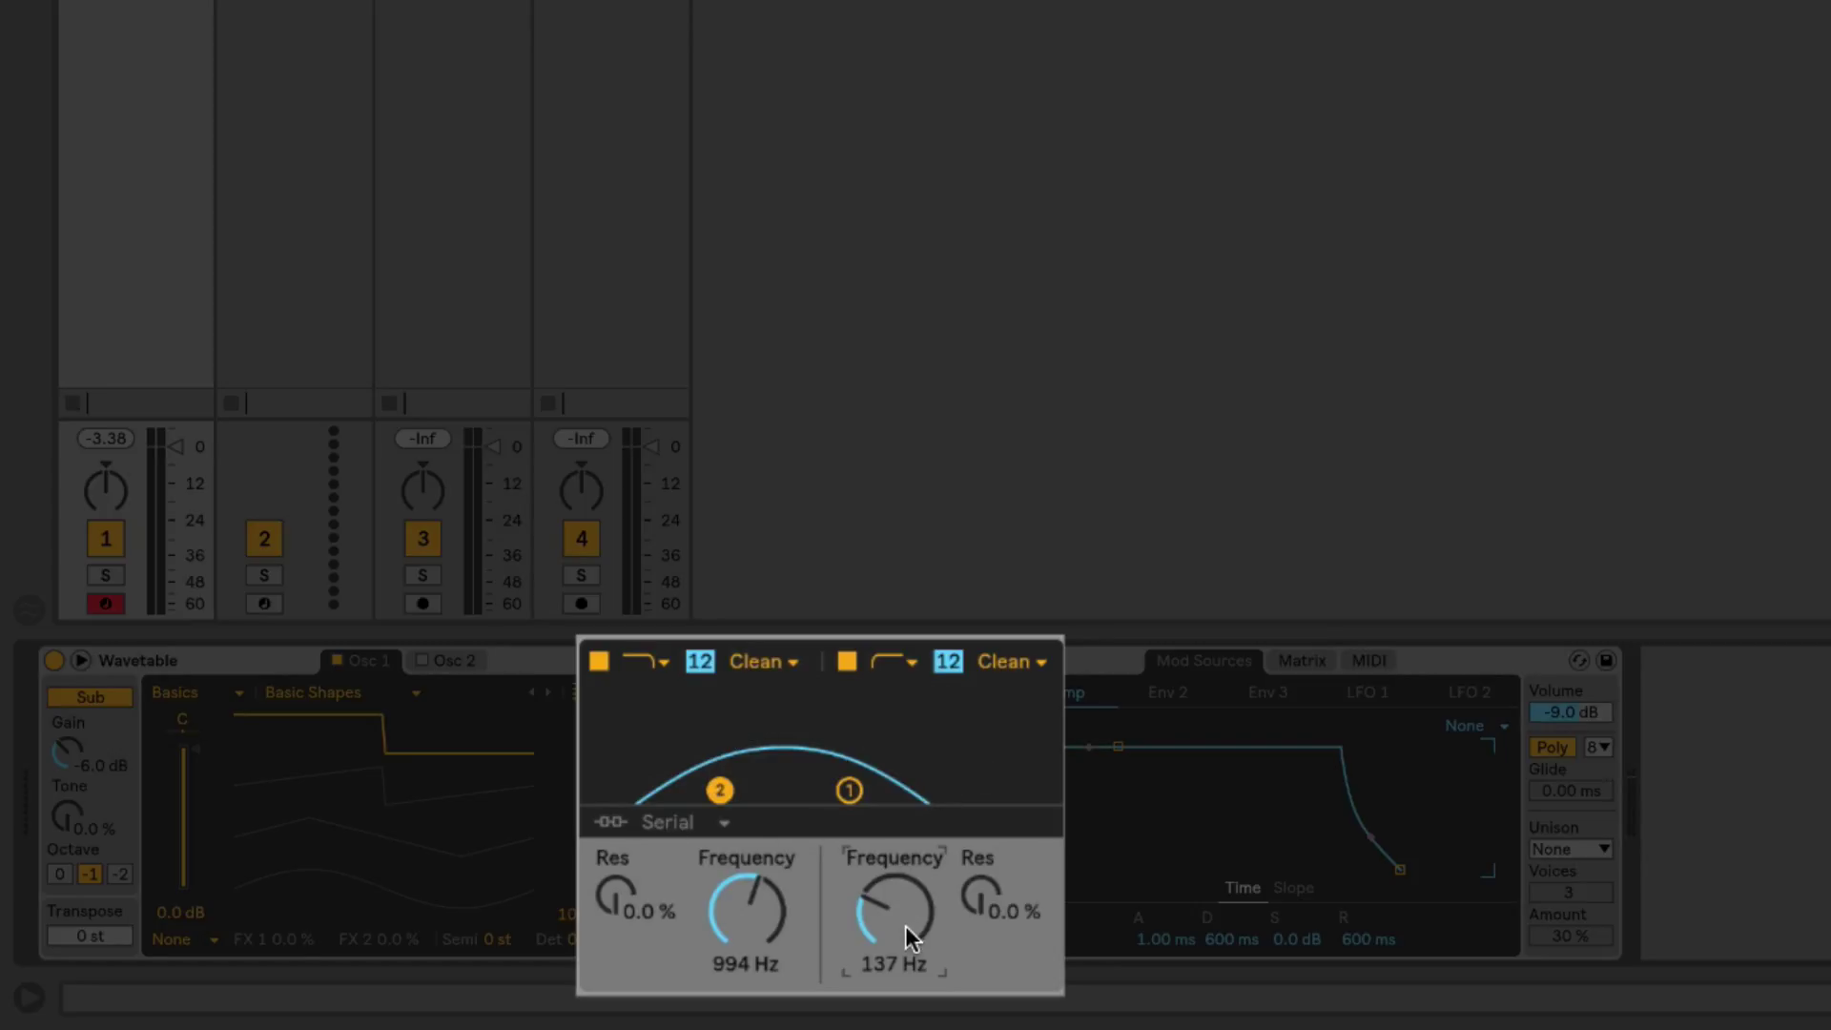
{"action": "left_click_drag", "start_coordinate": [906, 930], "coordinate": [906, 982]}
{"action": "left_click_drag", "start_coordinate": [747, 910], "coordinate": [747, 801]}
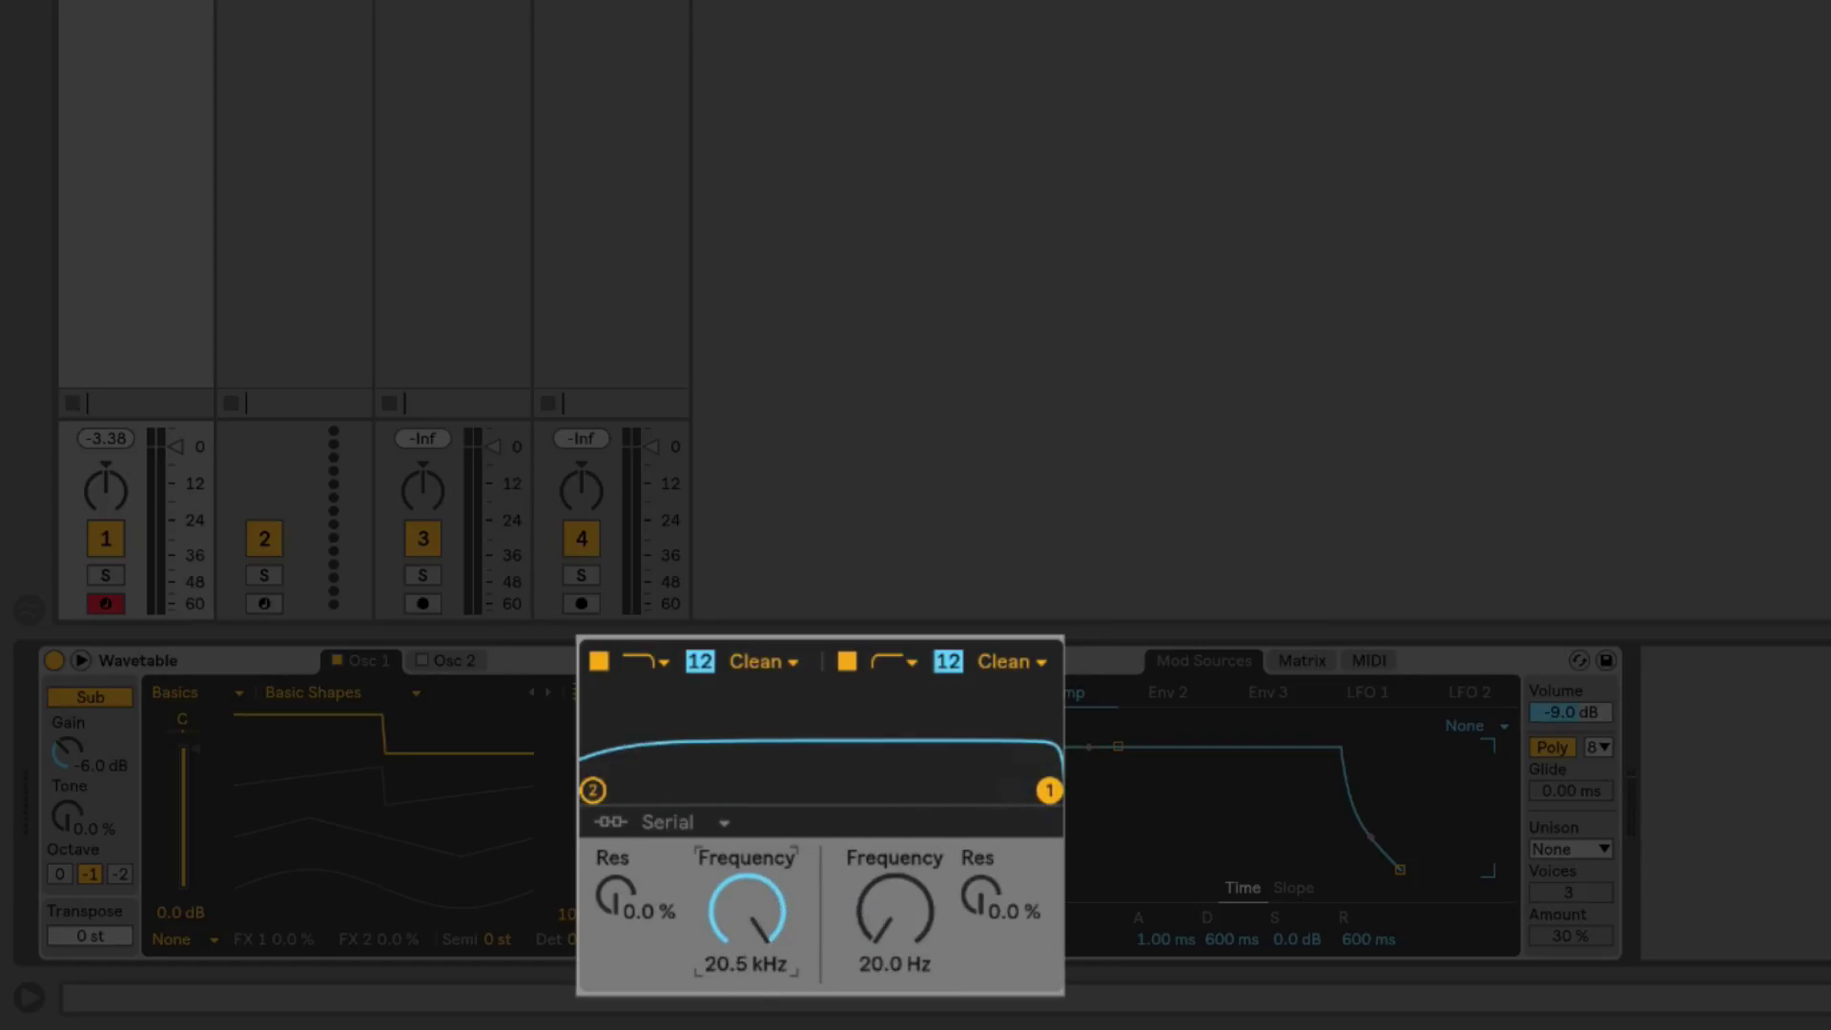
{"action": "left_click", "coordinate": [845, 661]}
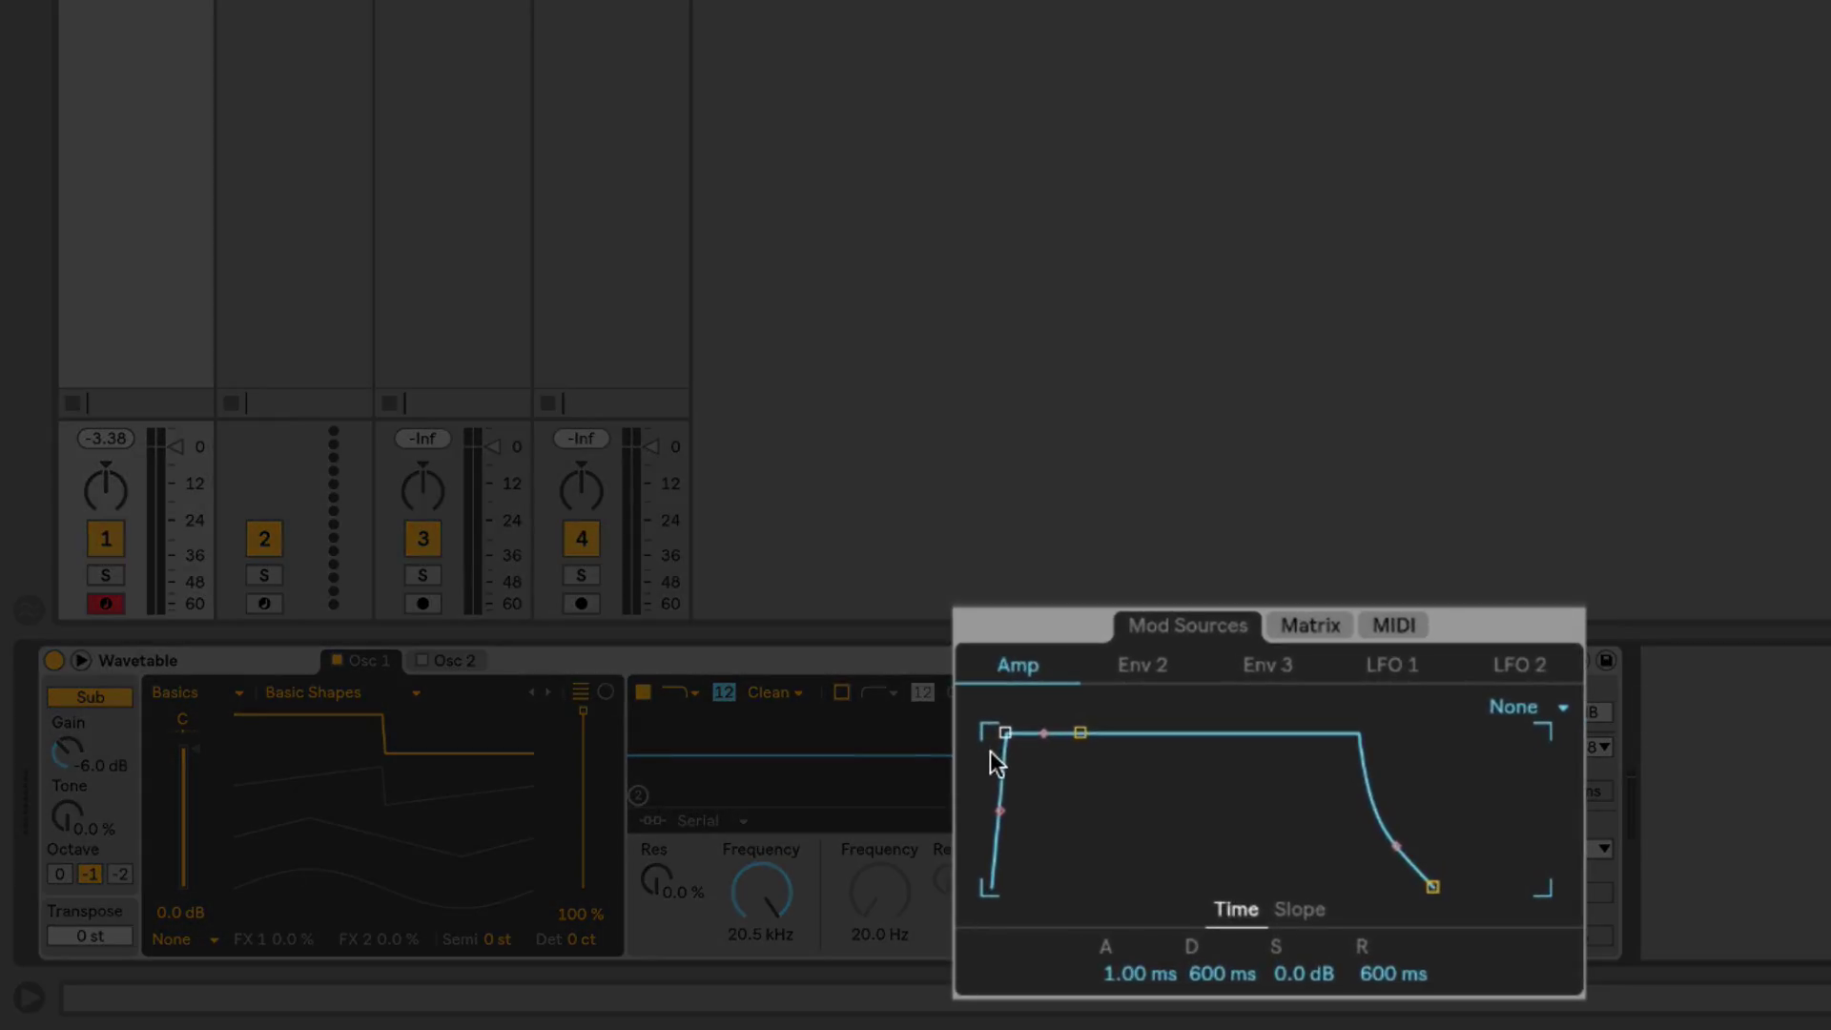
Drag the amp envelope's attack and decay/sustain breakpoints to lengthen attack and decay
{"action": "left_click", "coordinate": [1121, 973]}
{"action": "left_click_drag", "start_coordinate": [1121, 974], "coordinate": [1302, 997]}
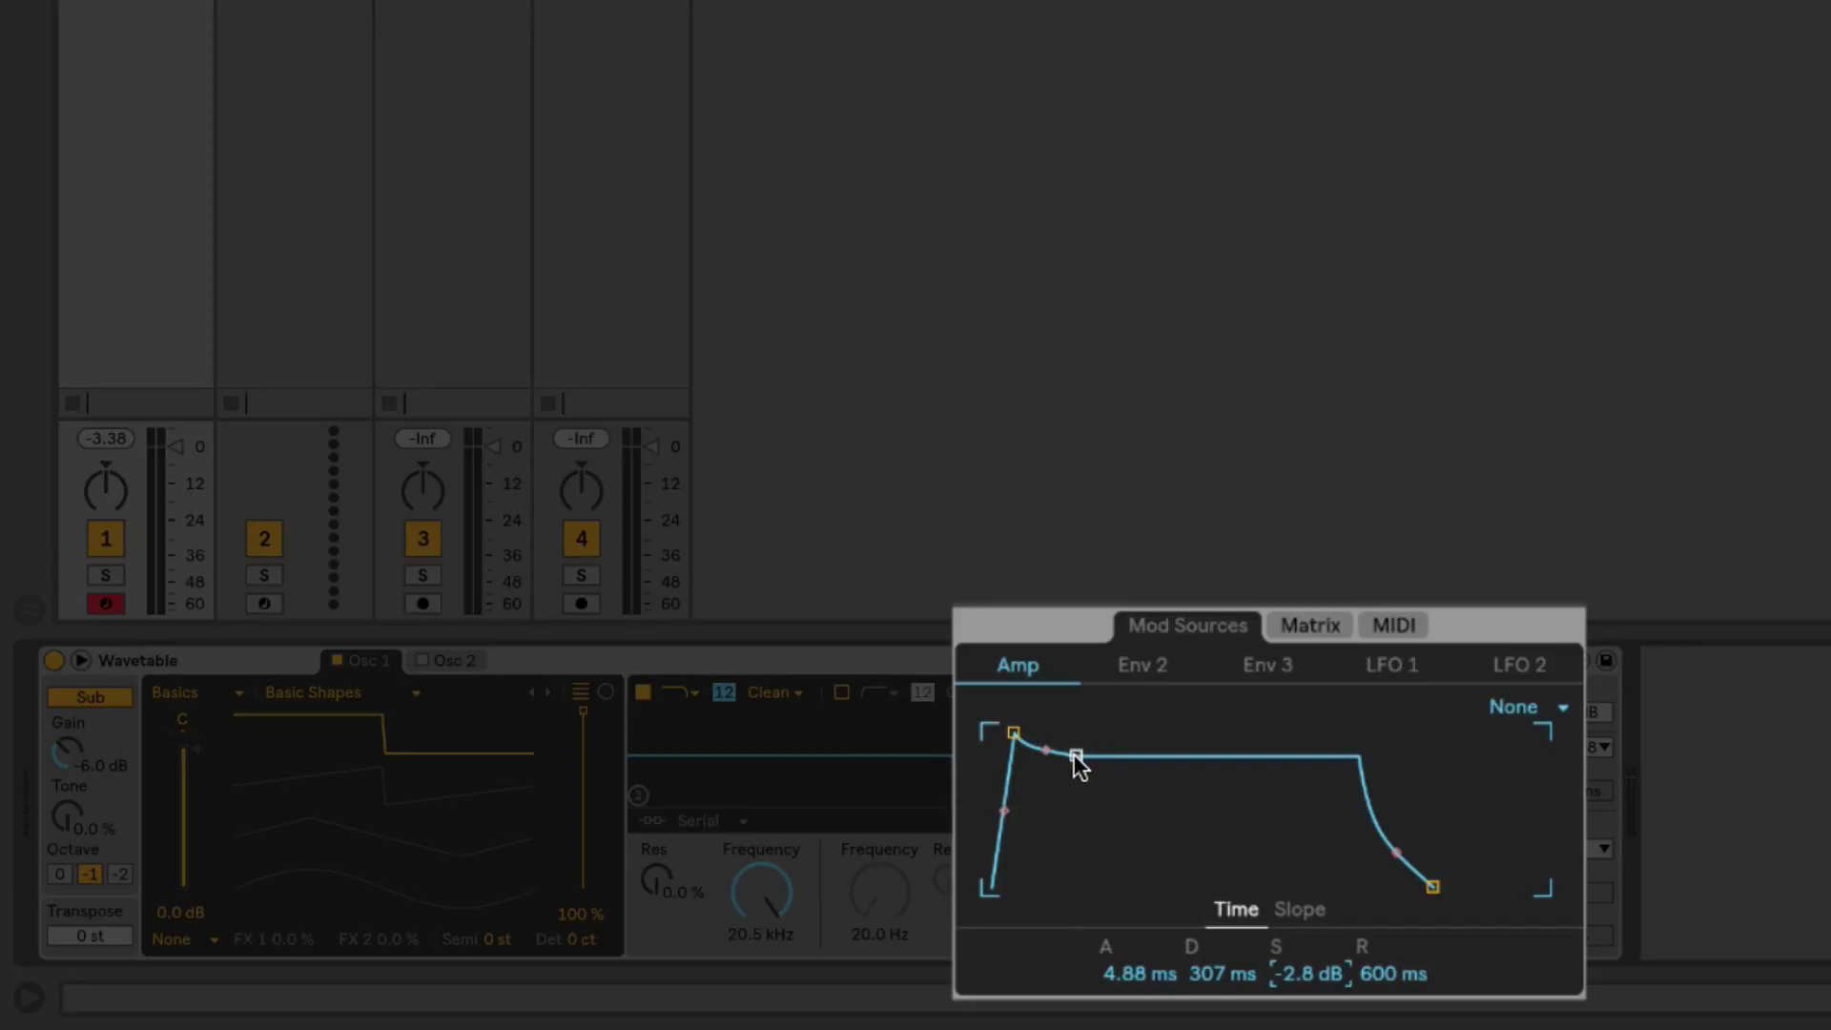
{"action": "left_click", "coordinate": [1076, 755]}
{"action": "left_click_drag", "start_coordinate": [1076, 756], "coordinate": [1123, 845]}
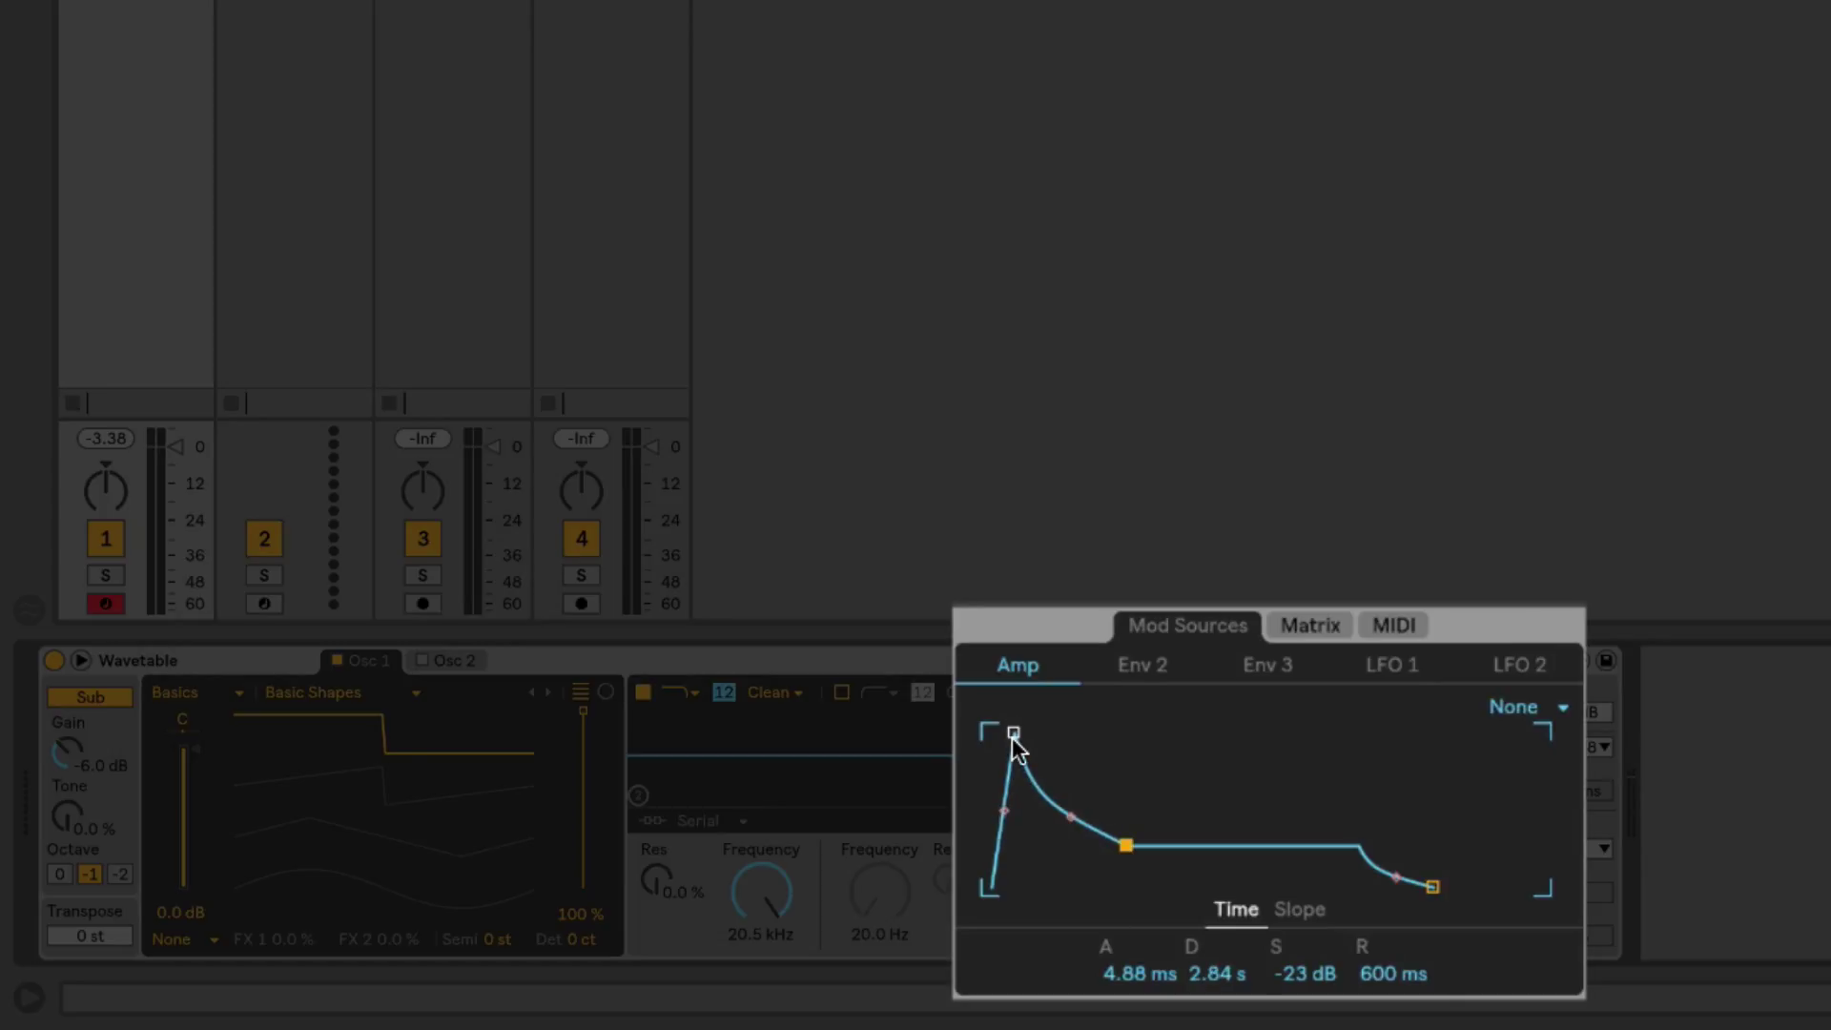
{"action": "left_click_drag", "start_coordinate": [1014, 734], "coordinate": [1058, 733]}
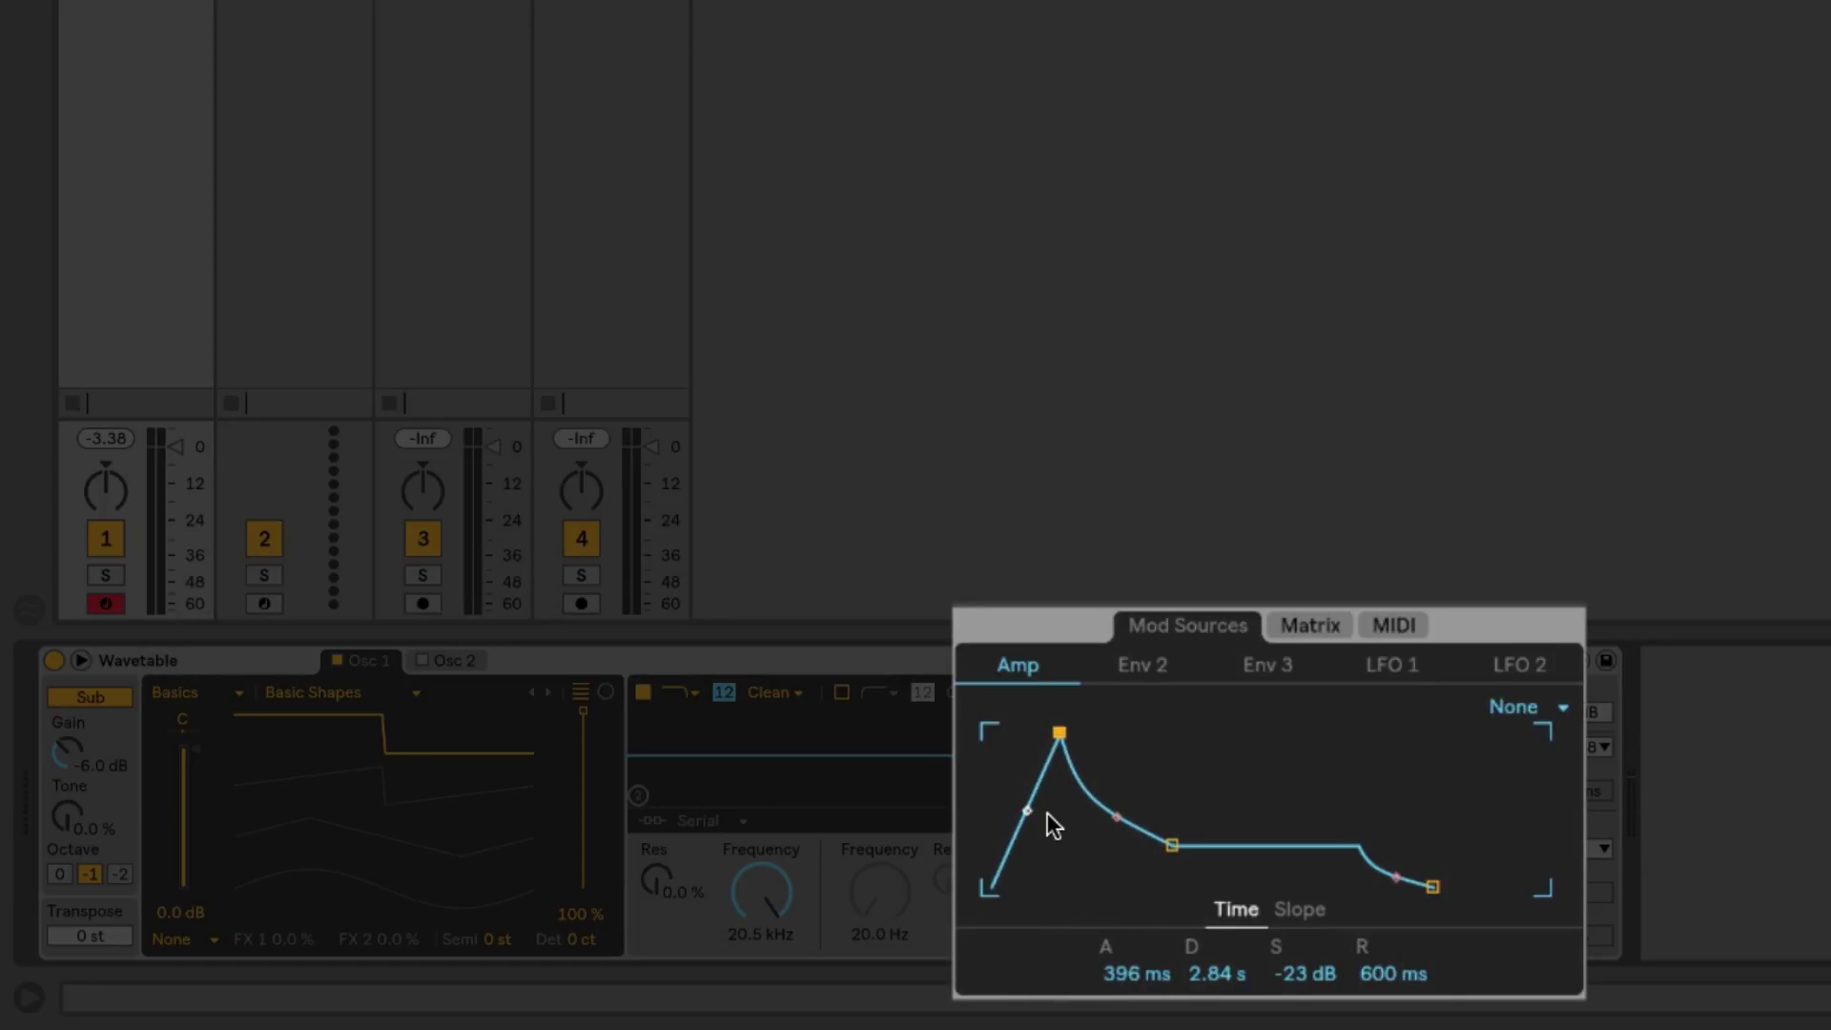
{"action": "mouse_move", "coordinate": [1027, 810]}
{"action": "left_mouse_down"}
{"action": "mouse_move", "coordinate": [1027, 839]}
{"action": "mouse_move", "coordinate": [1027, 797]}
{"action": "left_mouse_up"}
Bend the attack curve in slope view, then set sustain to 0.0 dB and attack to 17.5 ms
{"action": "left_click", "coordinate": [1297, 909]}
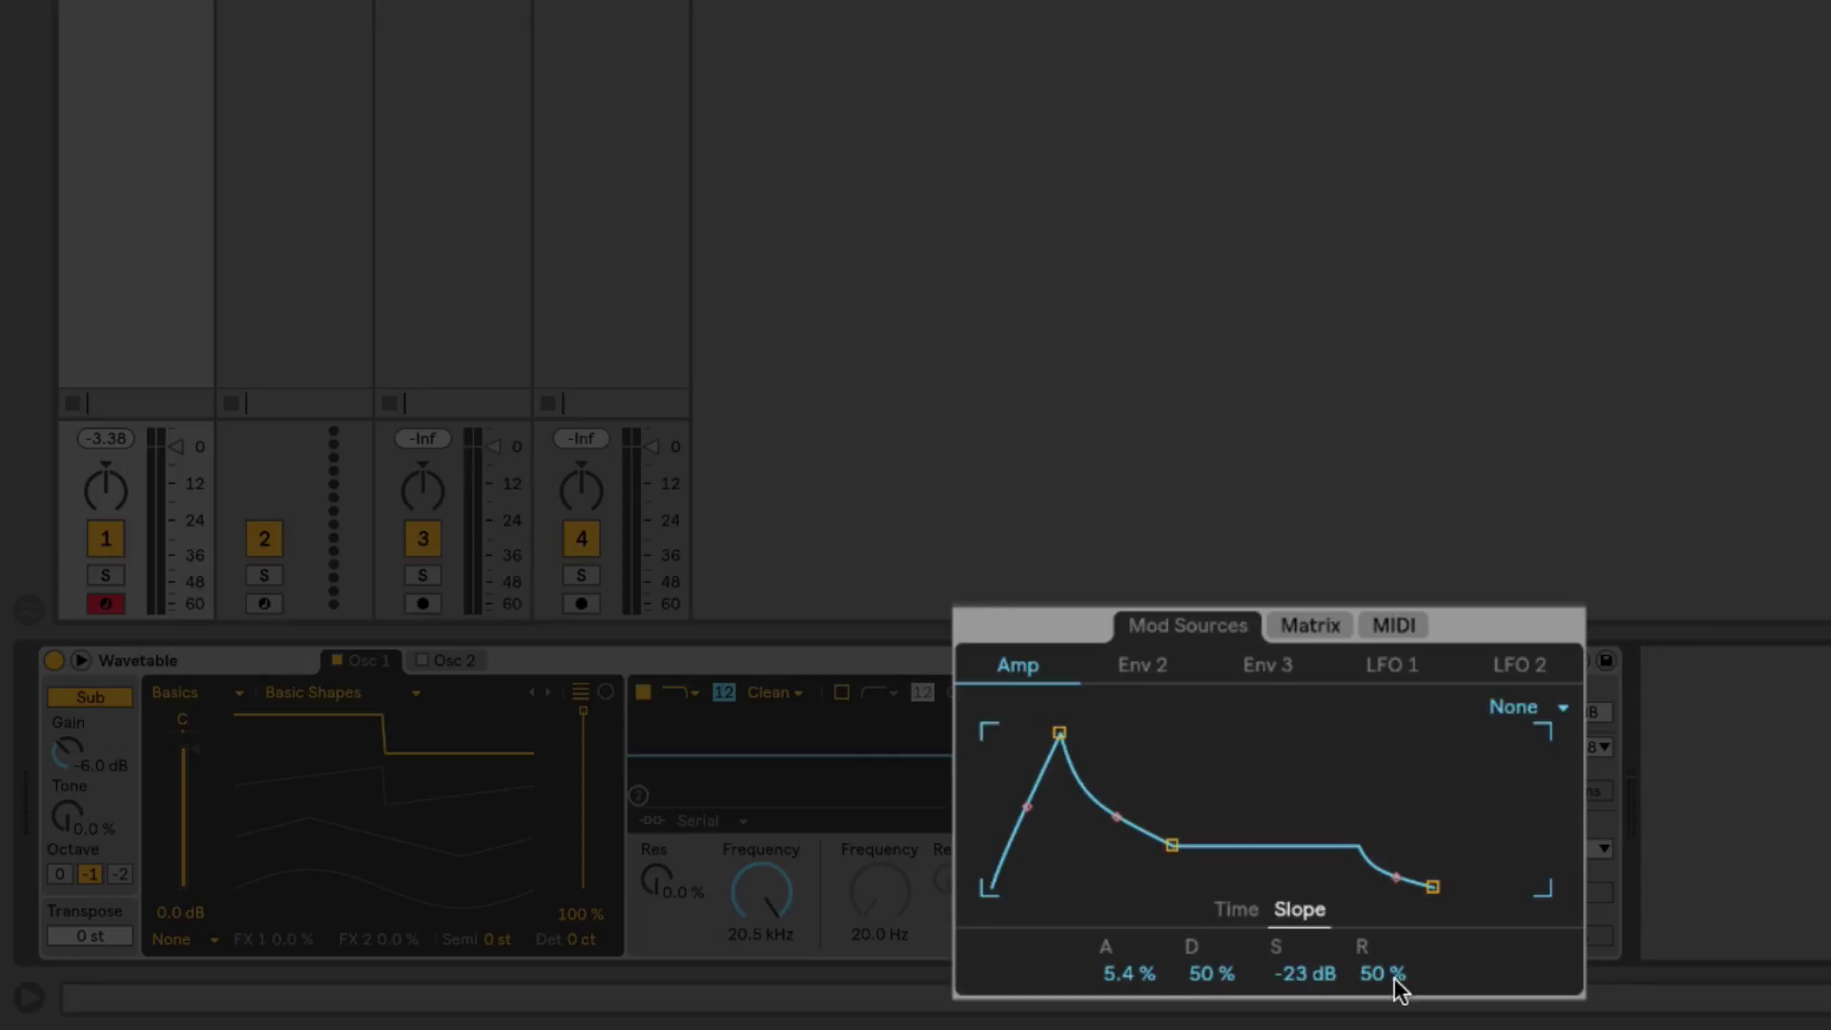
{"action": "mouse_move", "coordinate": [1140, 981]}
{"action": "left_mouse_down"}
{"action": "mouse_move", "coordinate": [1140, 1028]}
{"action": "mouse_move", "coordinate": [1139, 942]}
{"action": "mouse_move", "coordinate": [1140, 1005]}
{"action": "mouse_move", "coordinate": [1139, 981]}
{"action": "left_mouse_up"}
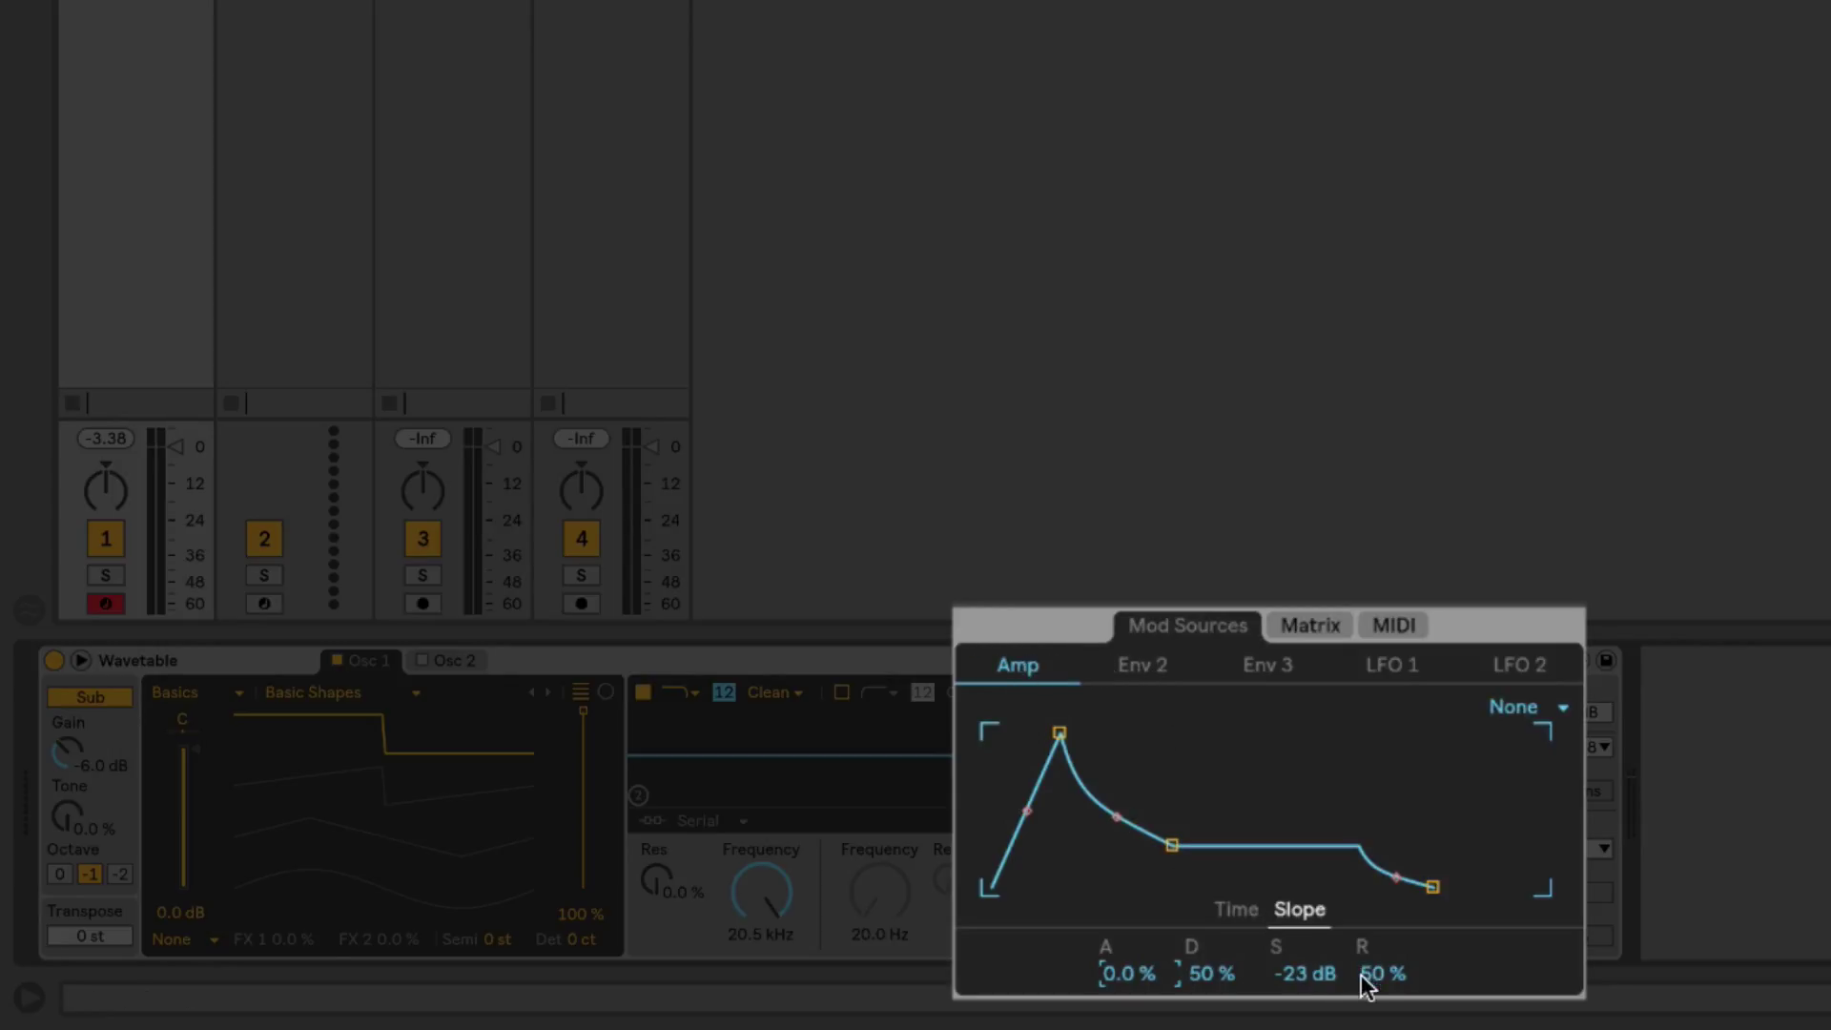
{"action": "left_click_drag", "start_coordinate": [1325, 982], "coordinate": [1325, 925]}
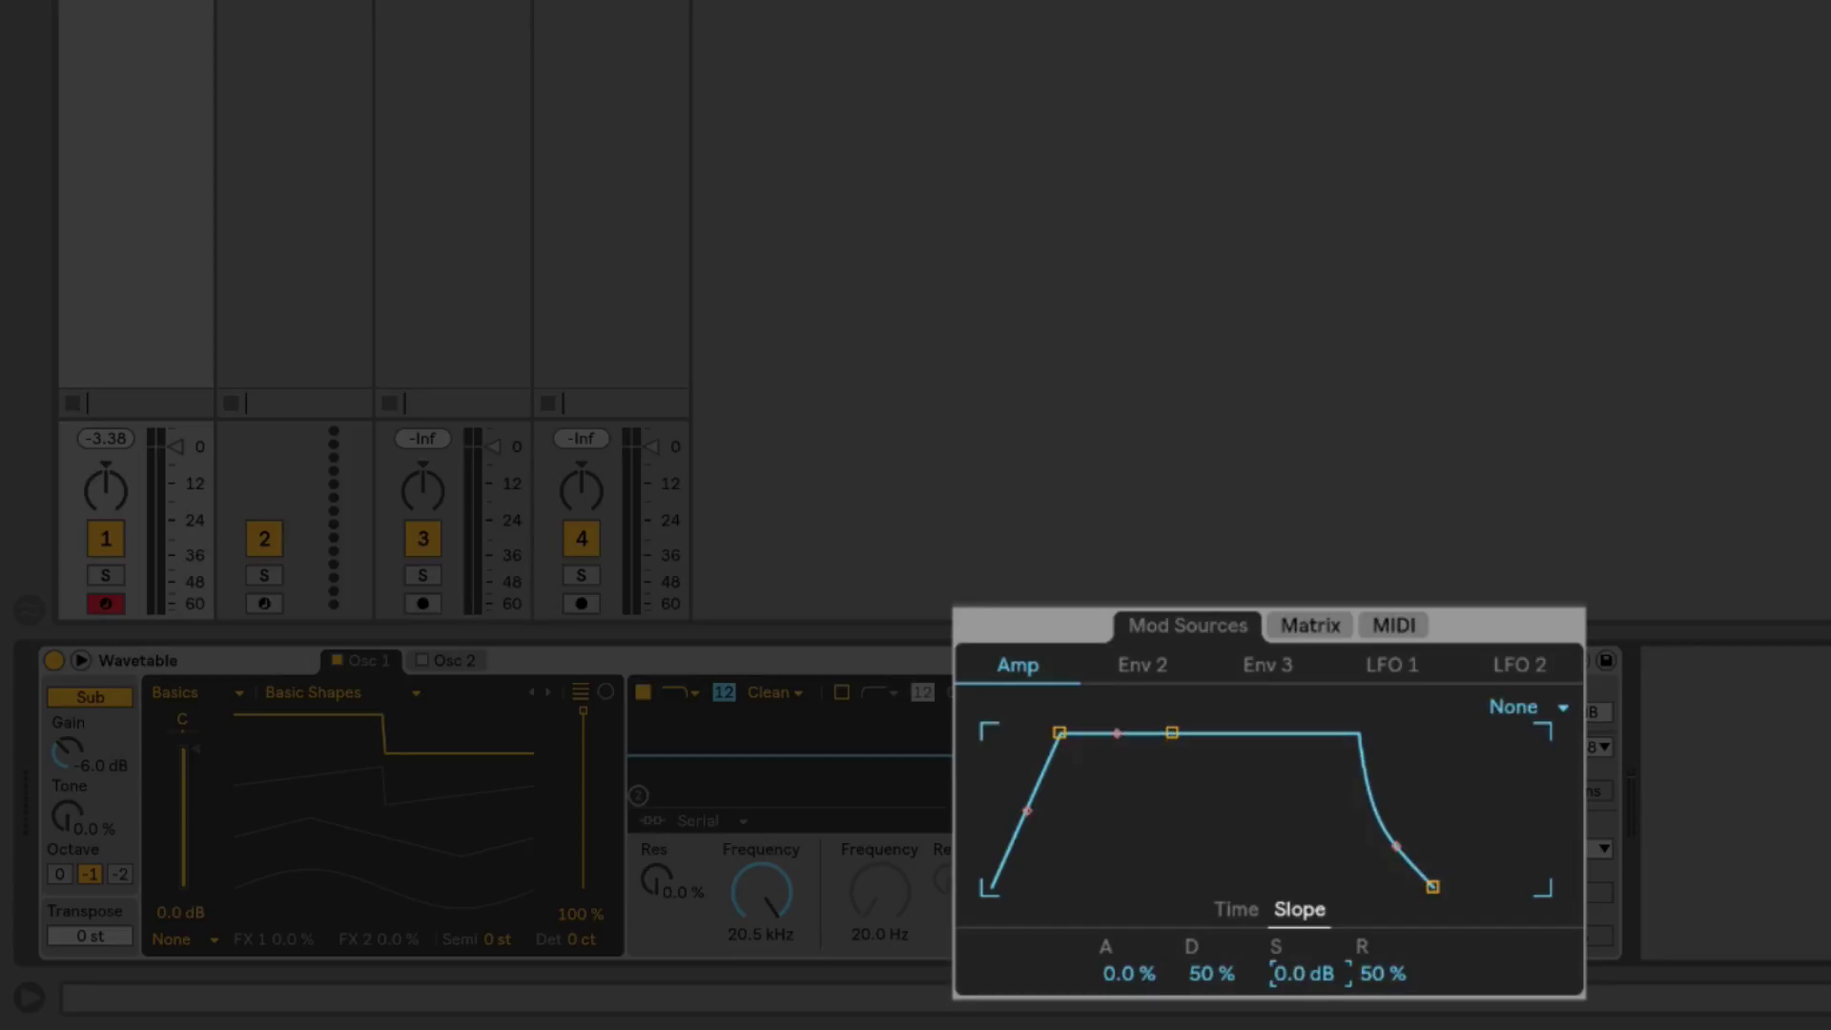
{"action": "left_click", "coordinate": [1236, 909]}
{"action": "left_click_drag", "start_coordinate": [1154, 977], "coordinate": [1153, 1028]}
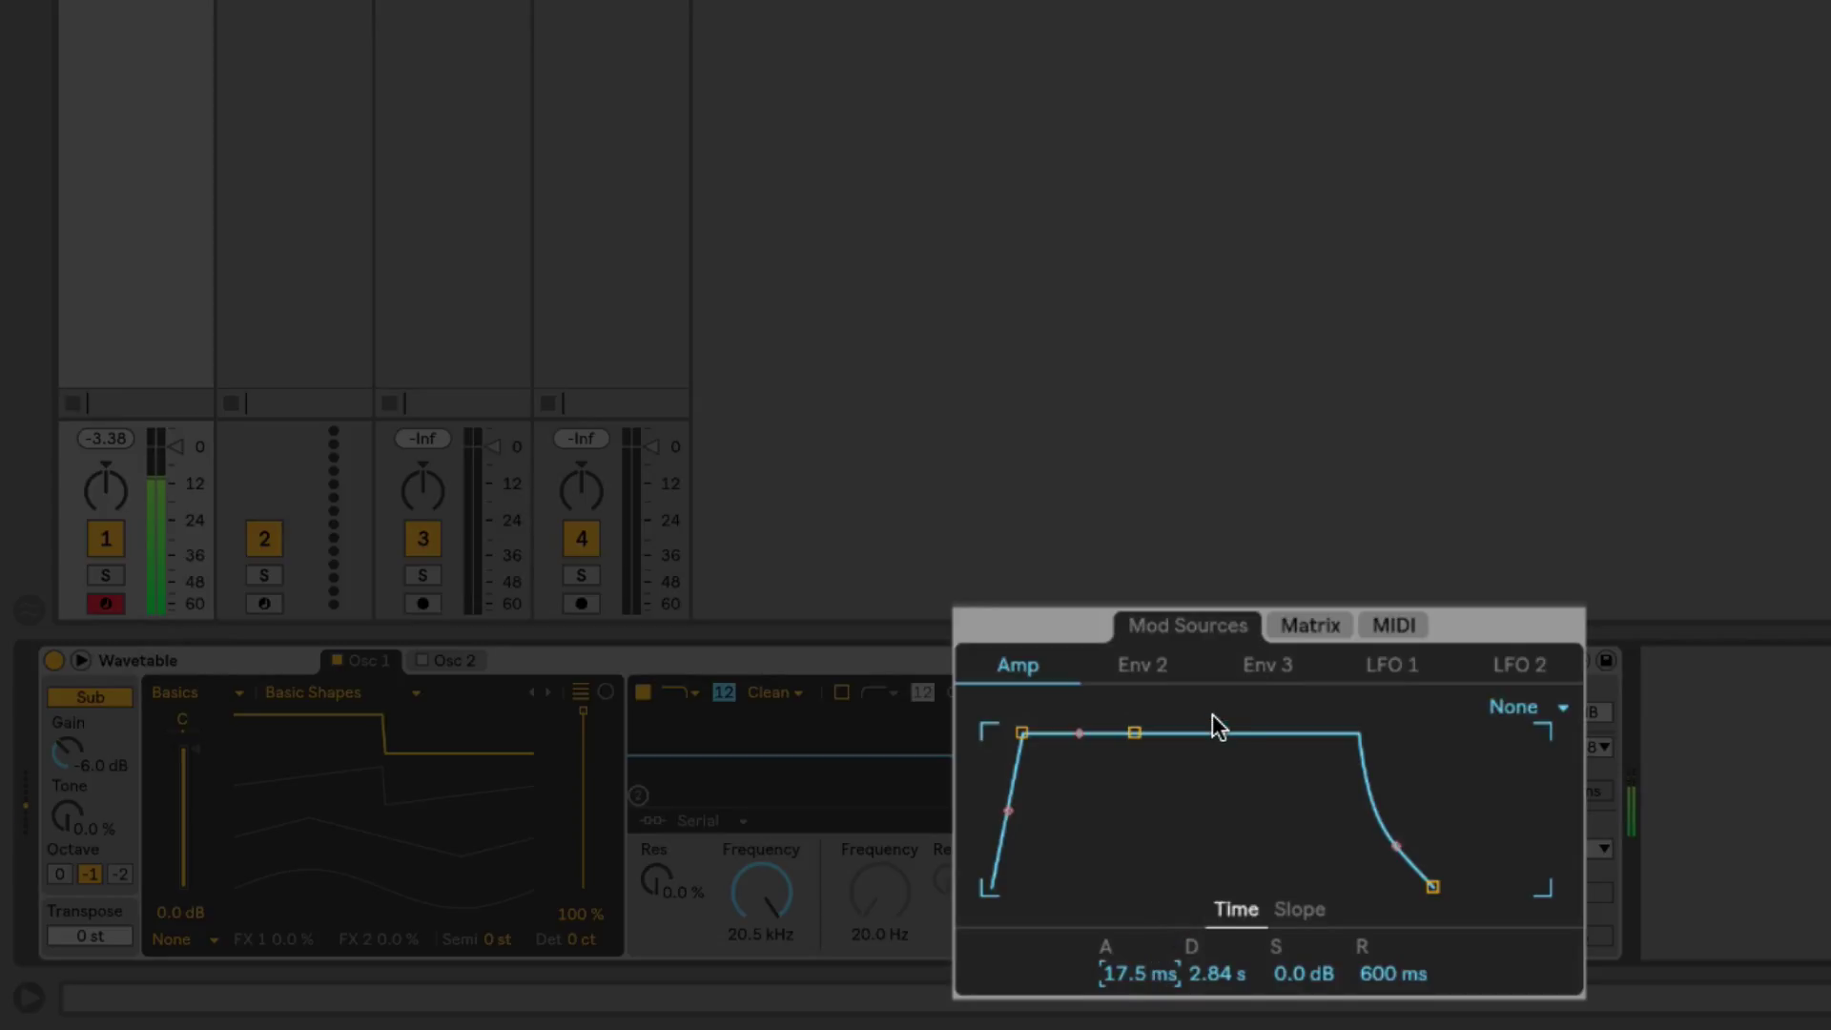
Browse Env 2, Env 3, LFO 1 and LFO 2, ending on LFO 1's 1.00 Hz sine
{"action": "left_click", "coordinate": [1157, 674]}
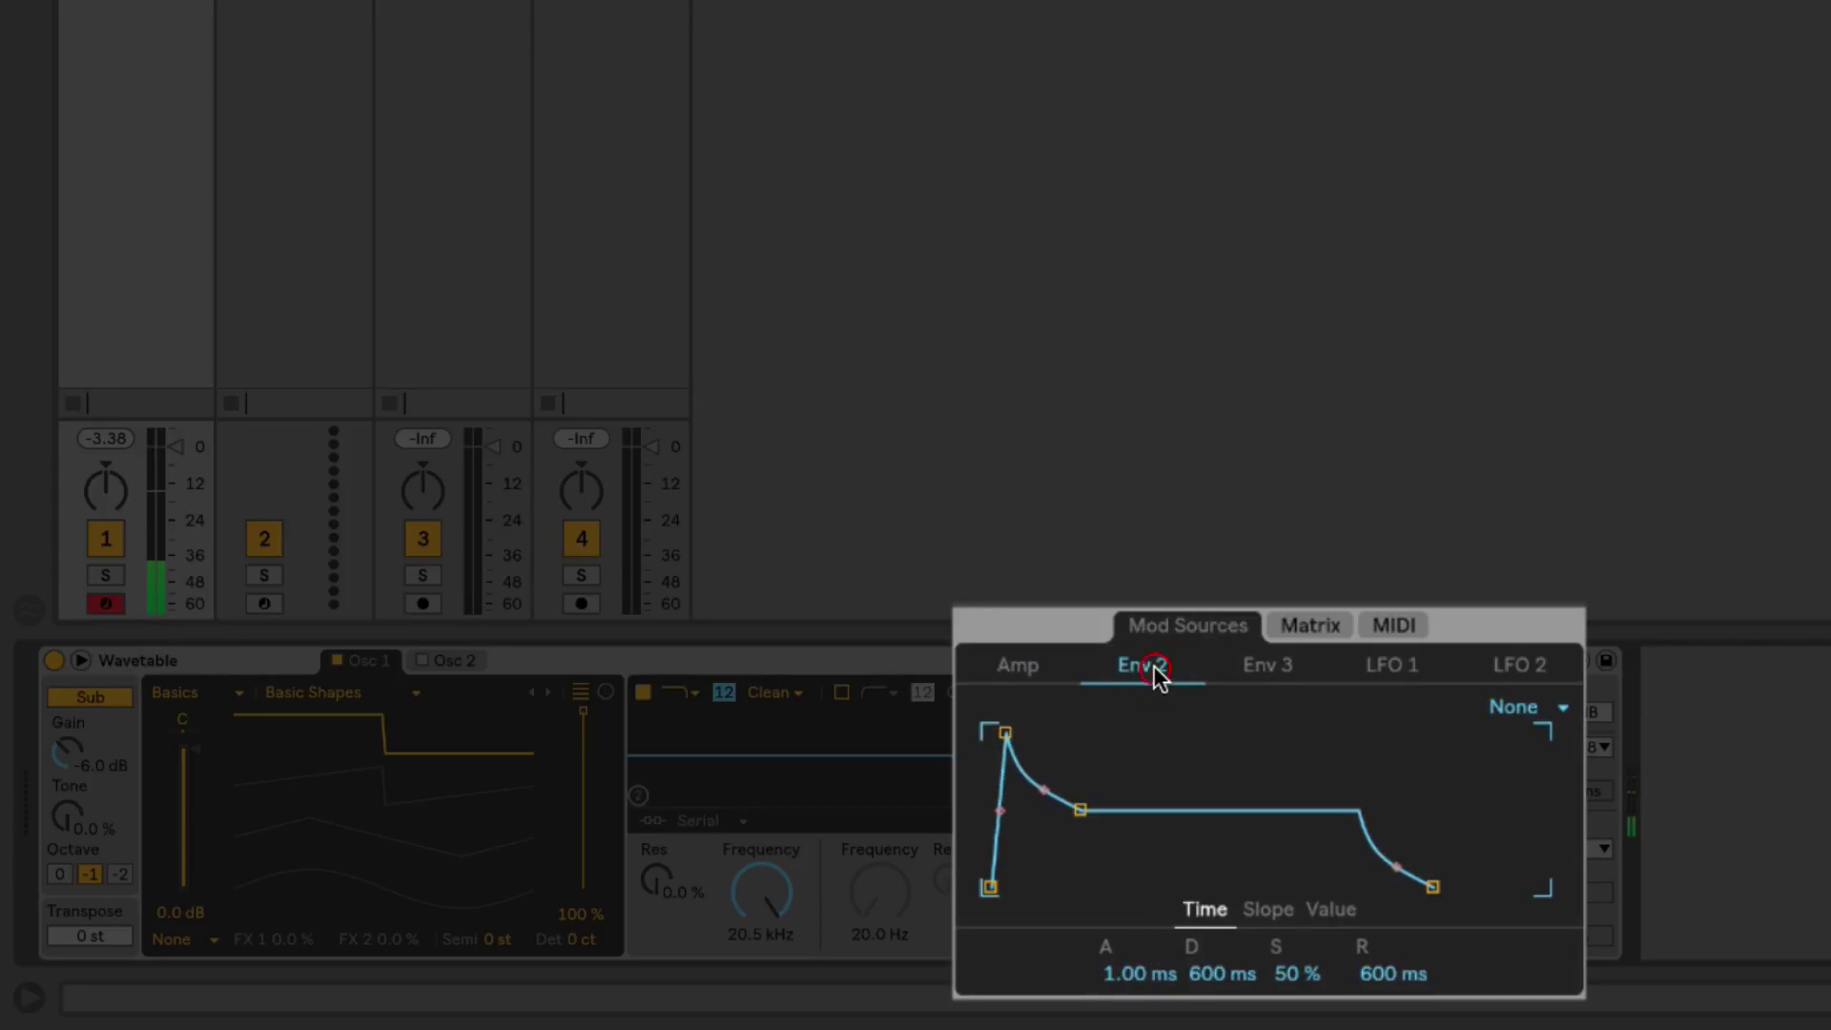
{"action": "left_click", "coordinate": [1258, 672]}
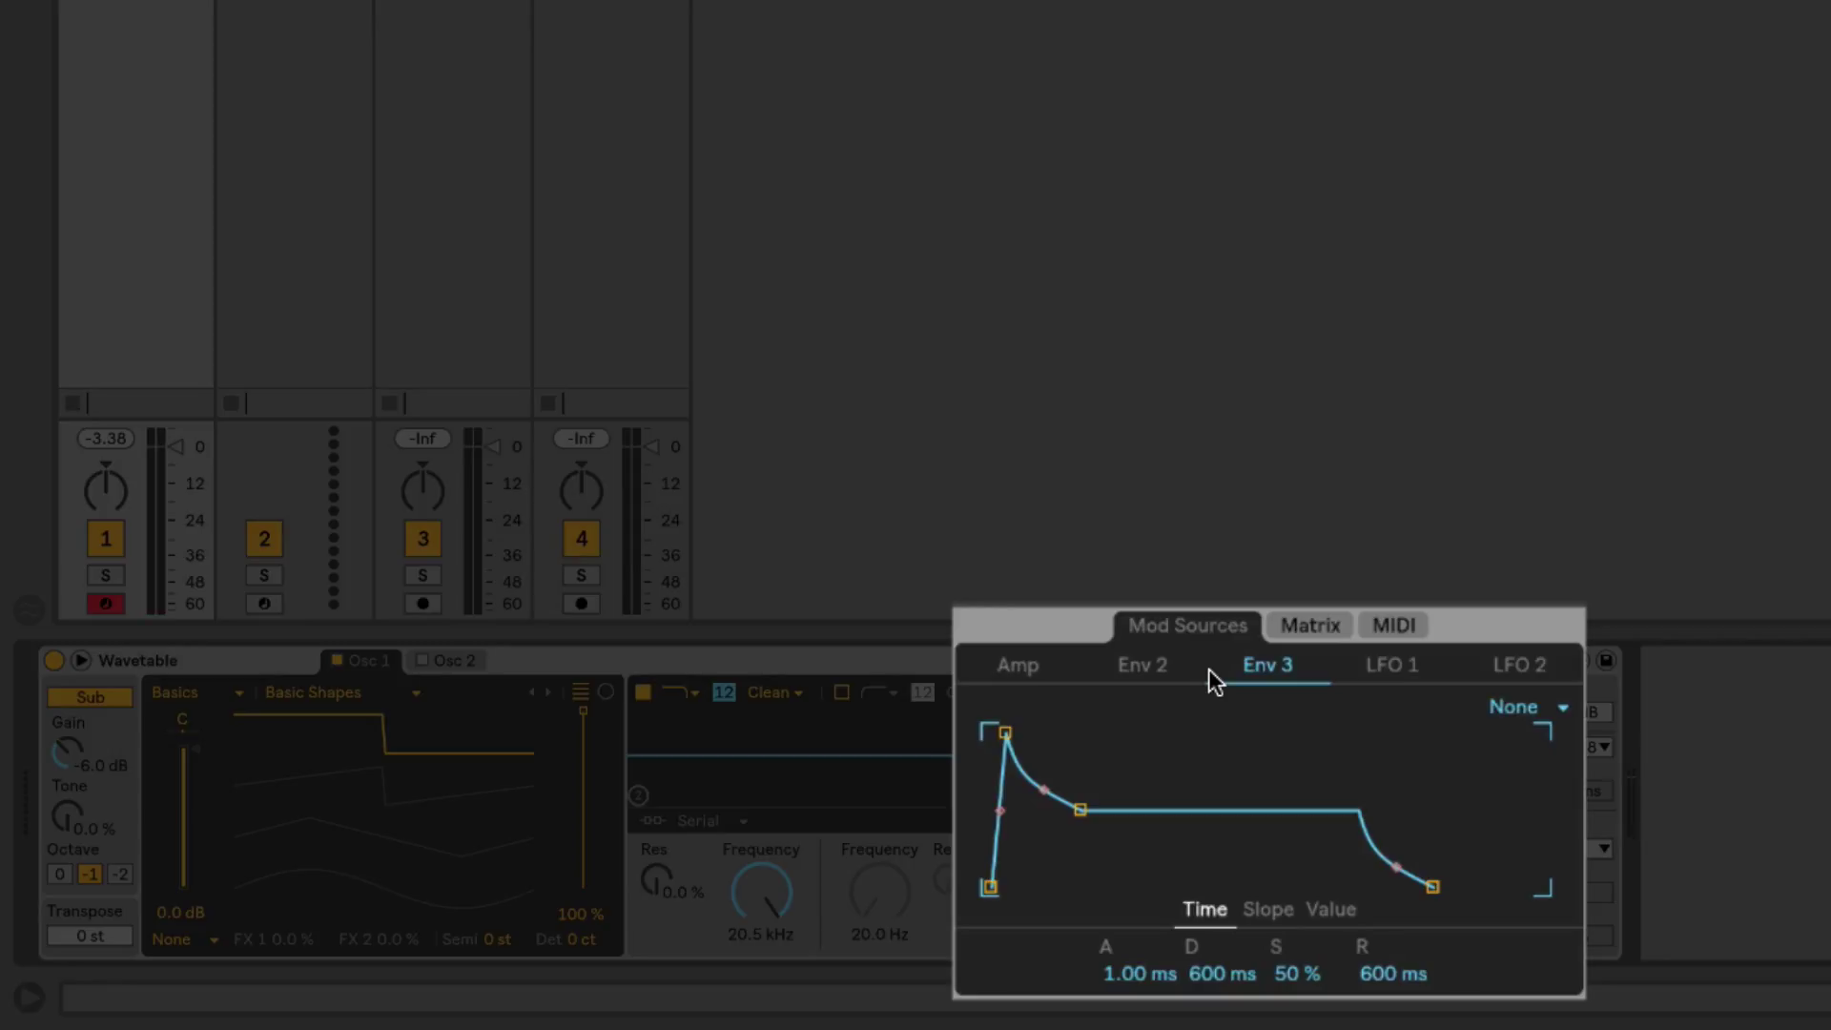
{"action": "left_click", "coordinate": [1127, 669]}
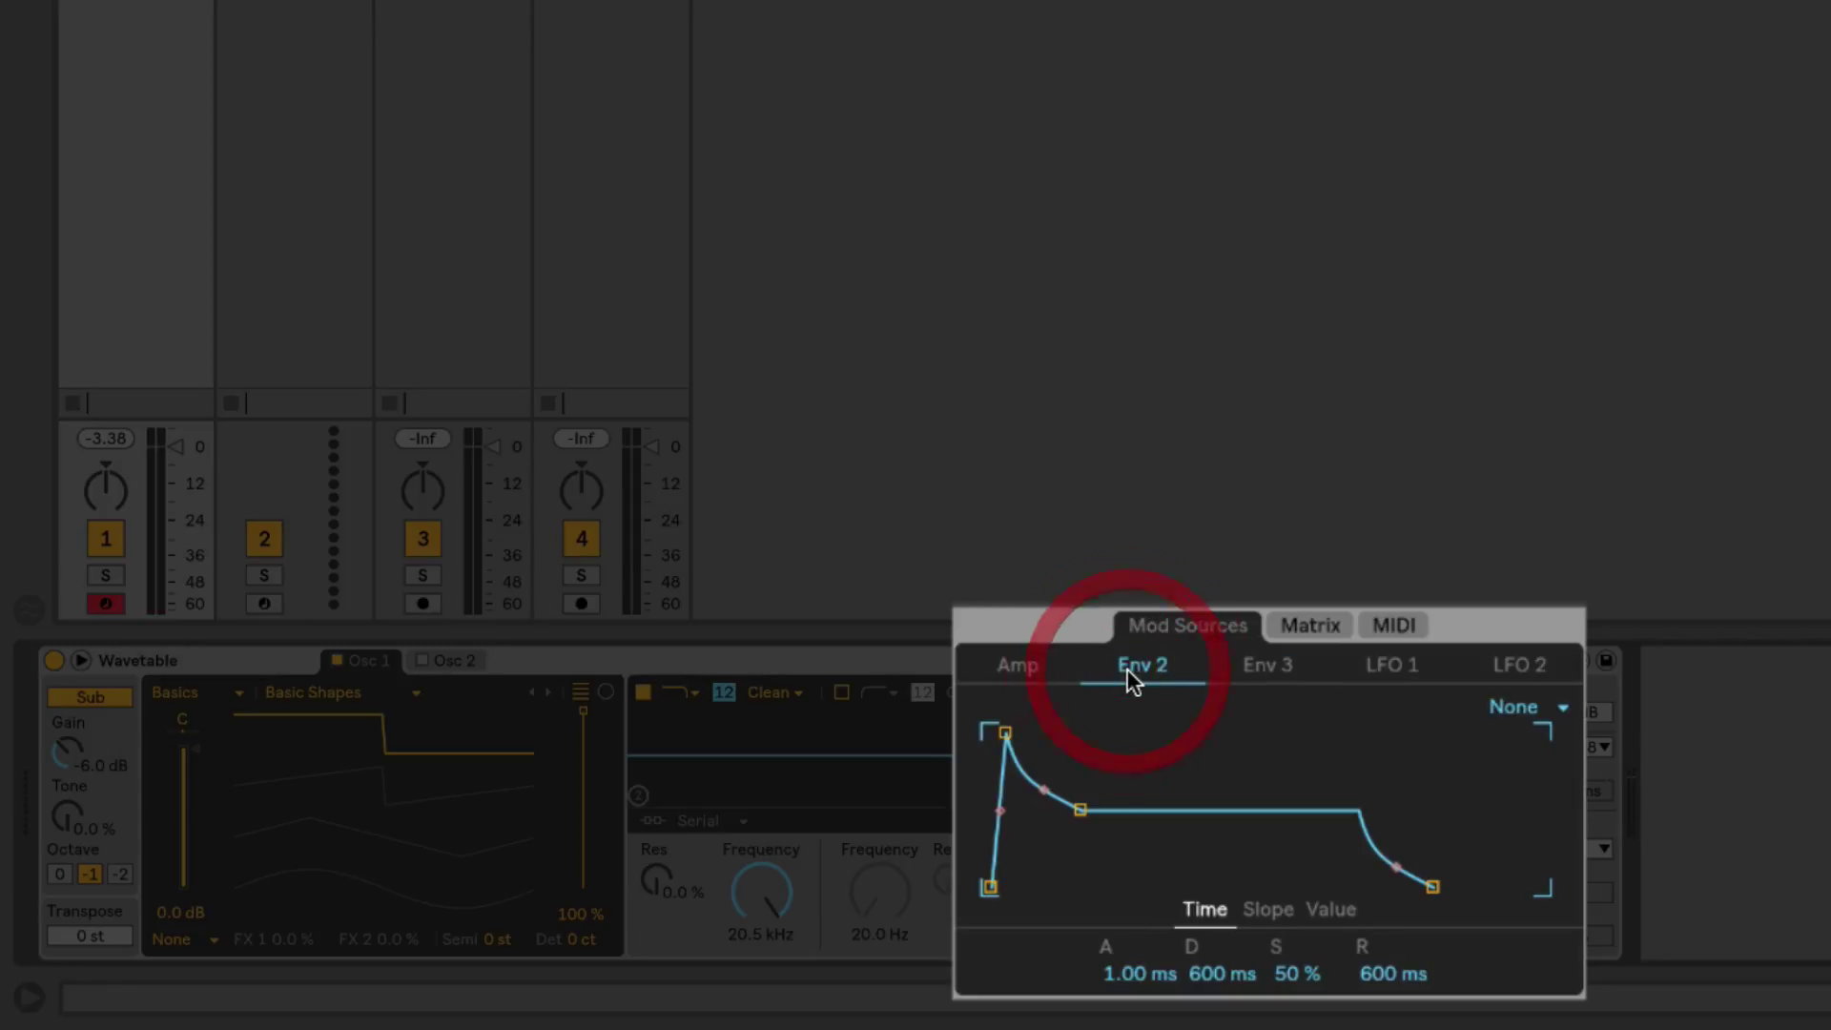
{"action": "left_click", "coordinate": [1394, 666]}
{"action": "left_click", "coordinate": [1499, 667]}
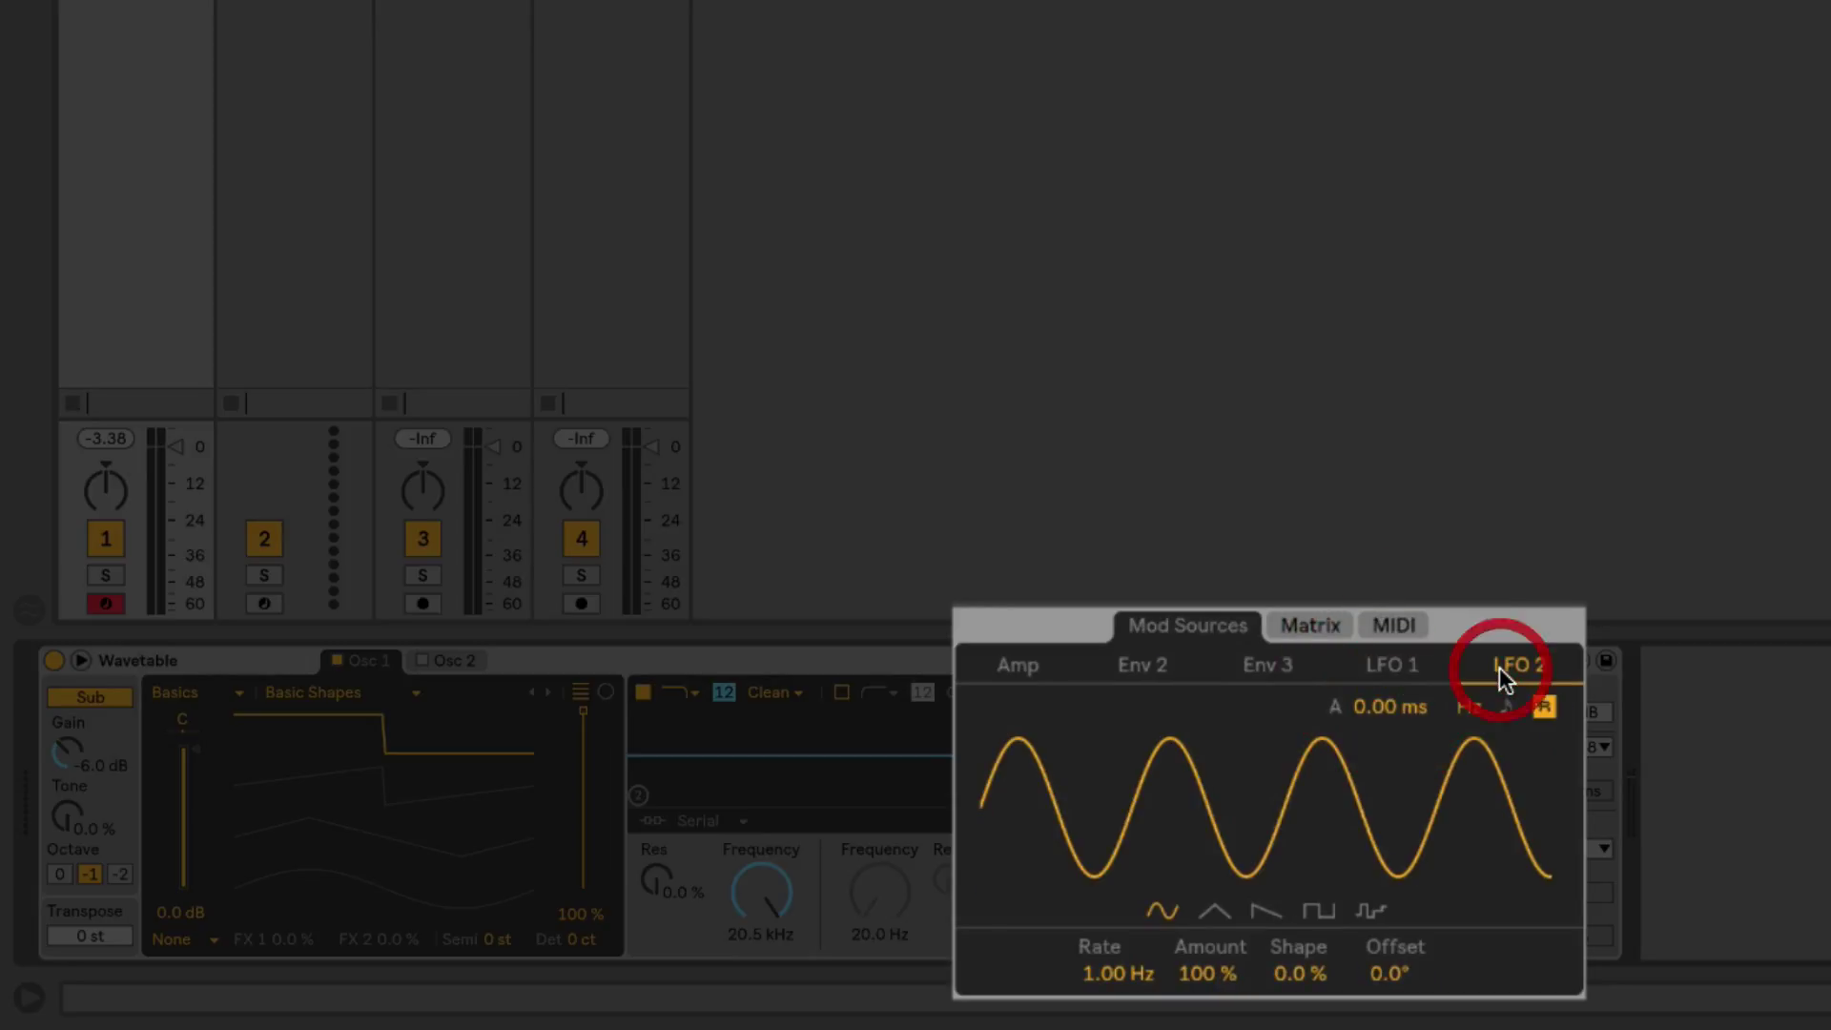
{"action": "left_click", "coordinate": [1407, 664]}
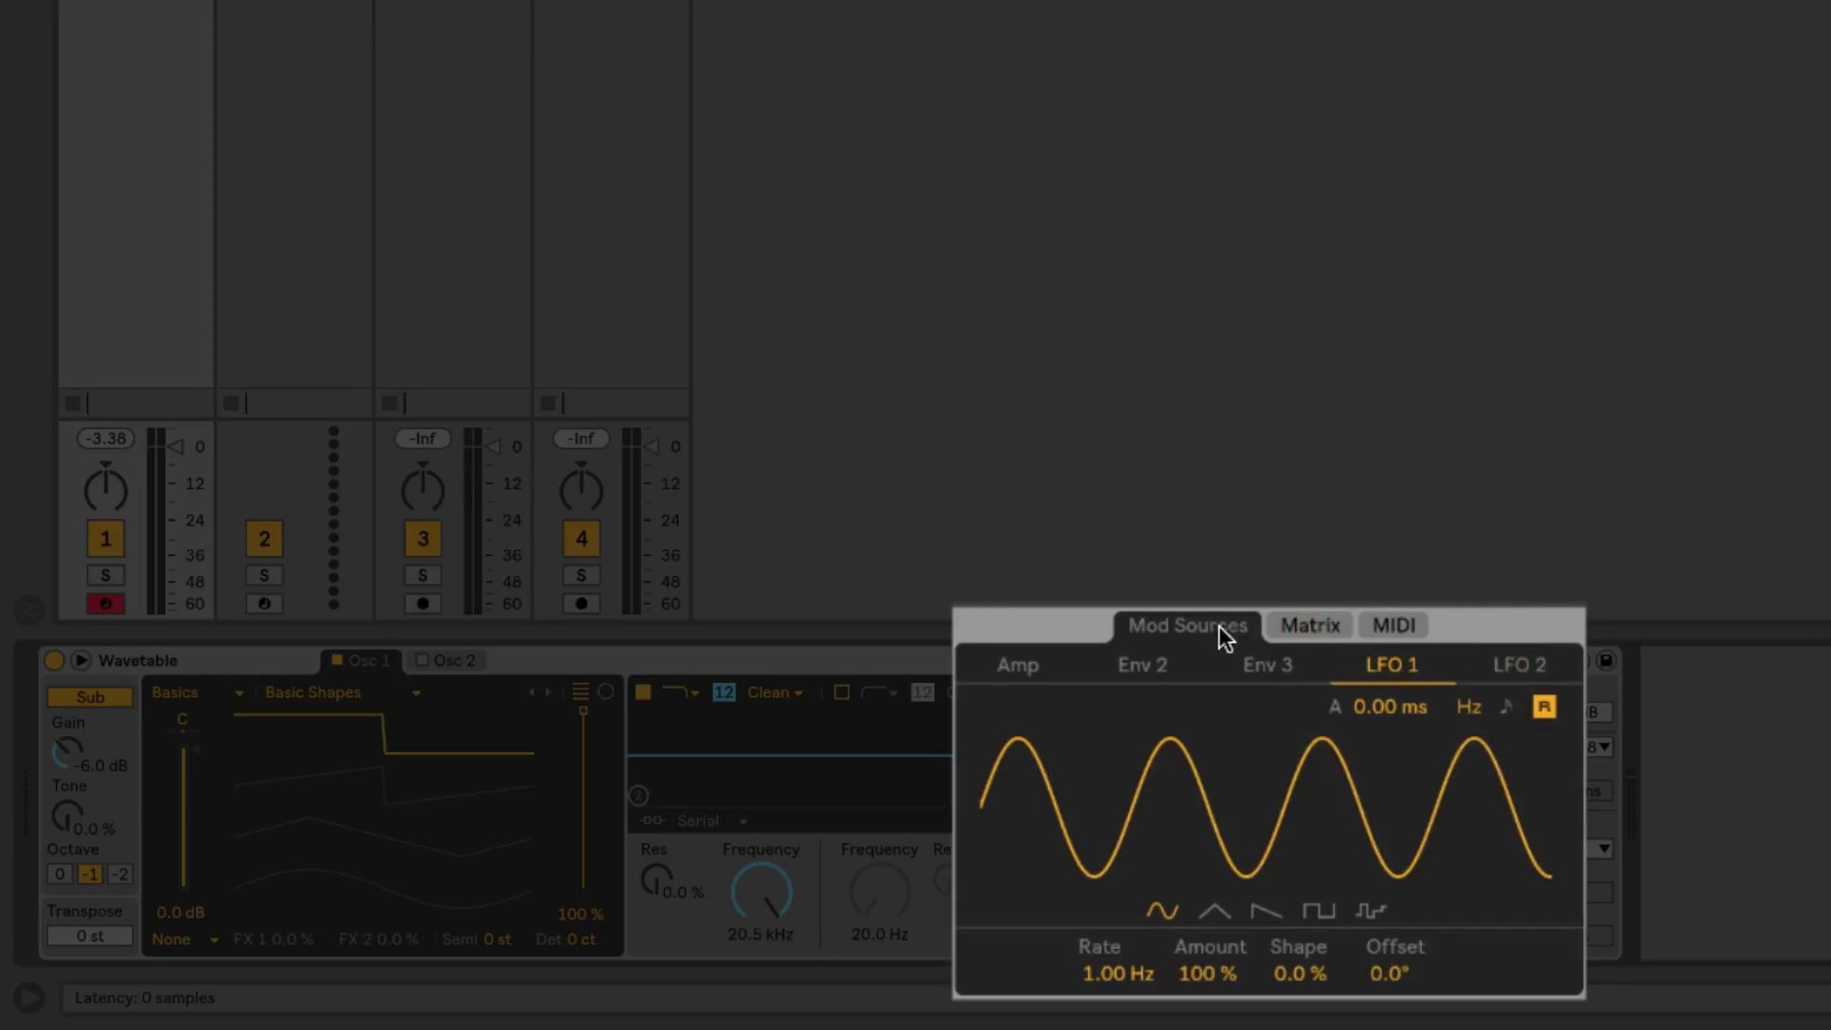
In the Matrix, lower Filter 1 cutoff to 640 Hz and route LFO 2 to Filter 1 Freq at 69
{"action": "left_click", "coordinate": [1290, 627]}
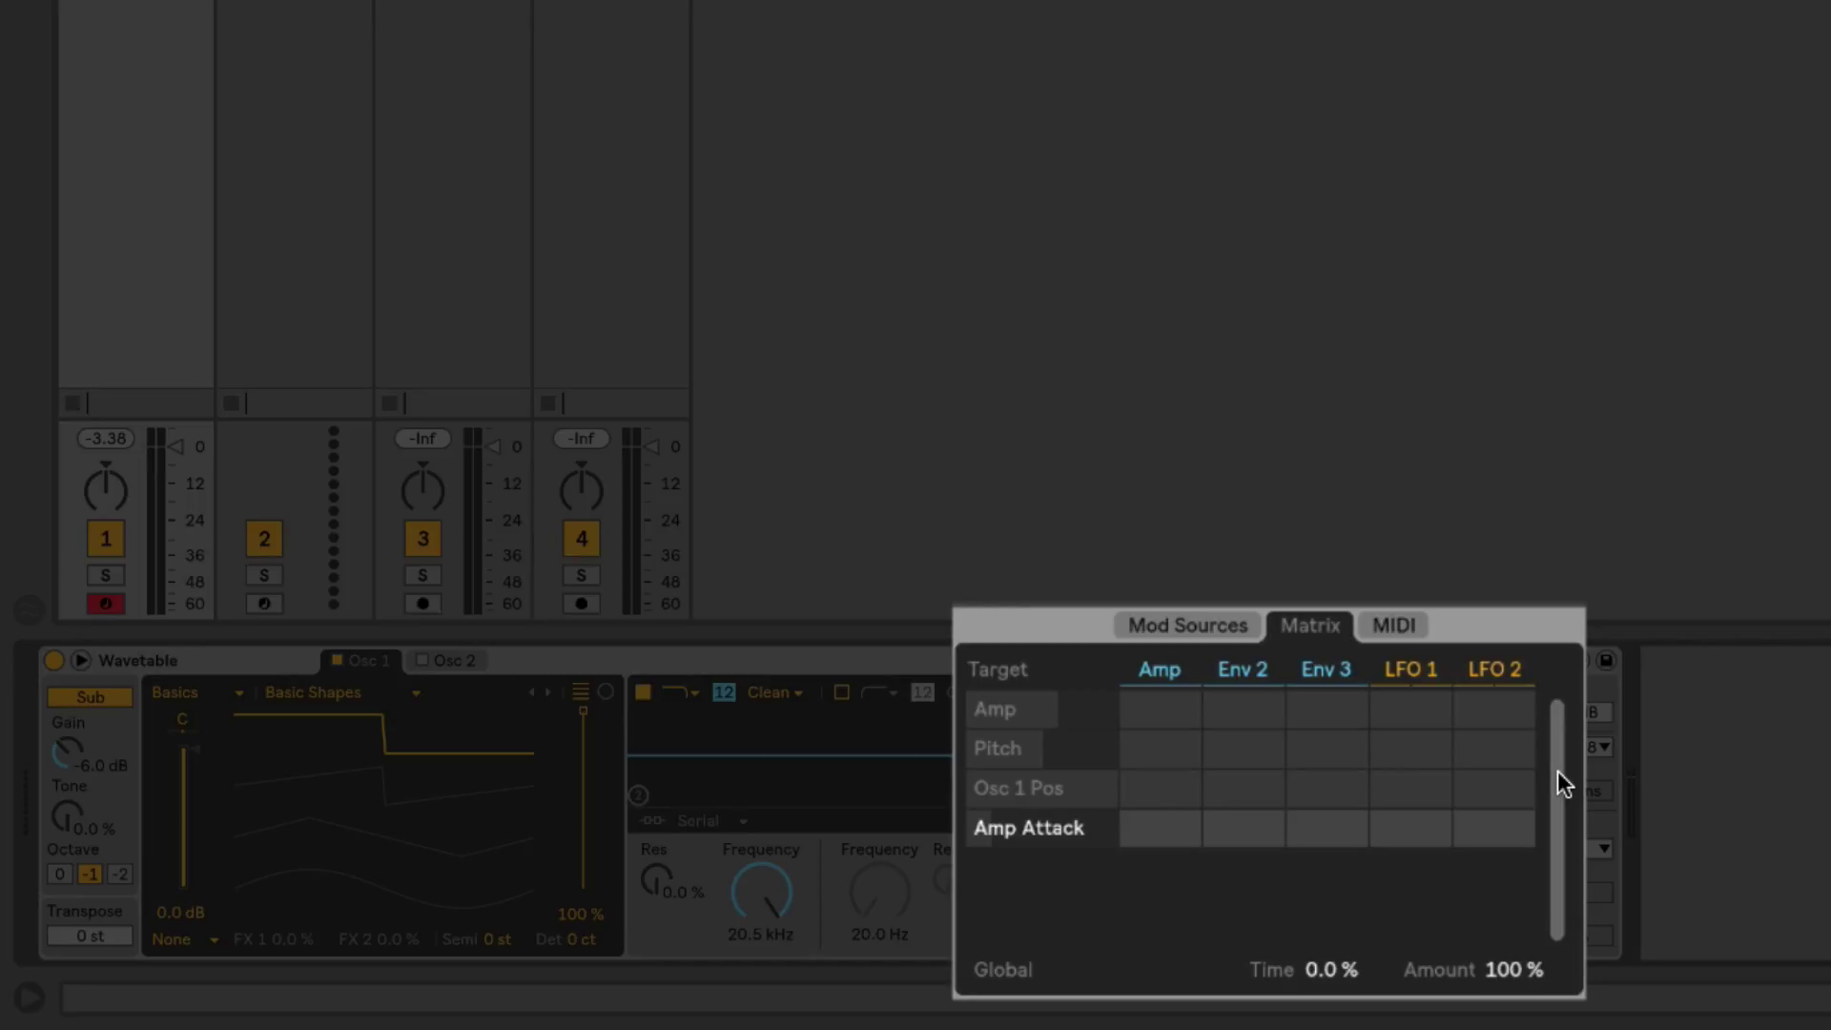
{"action": "left_click", "coordinate": [1068, 827]}
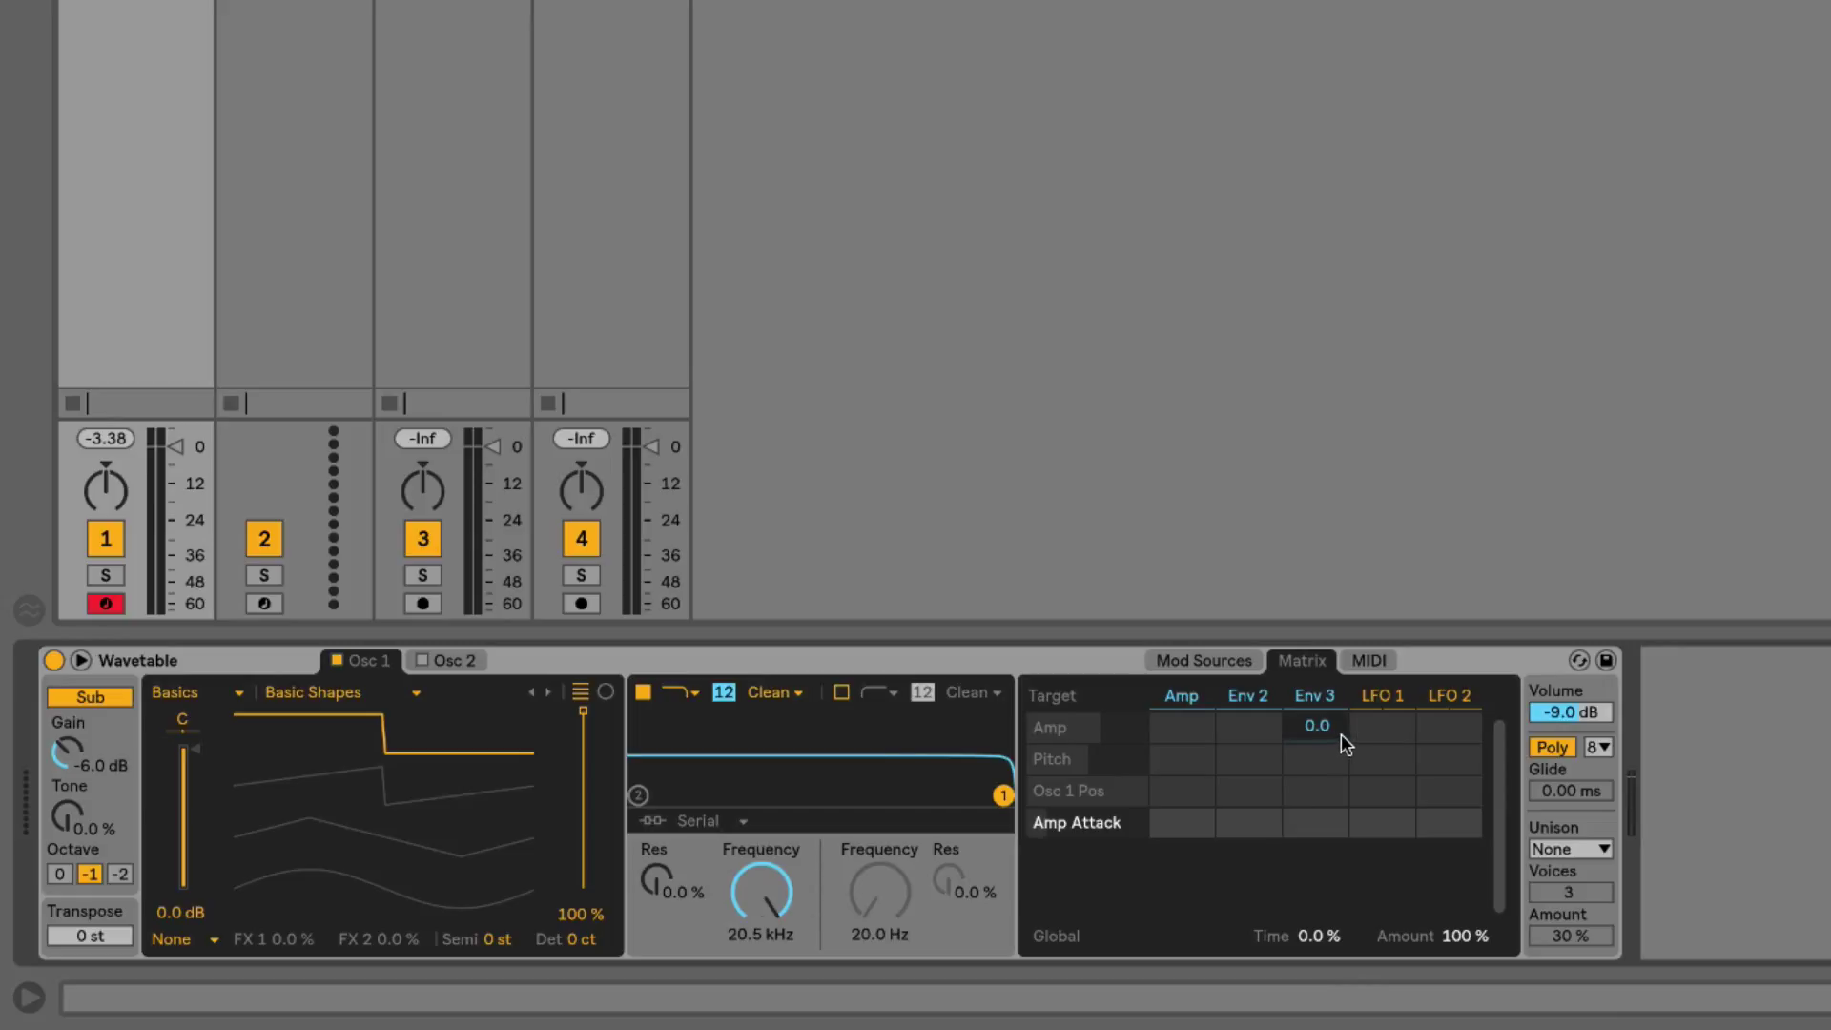
{"action": "mouse_move", "coordinate": [760, 895]}
{"action": "left_mouse_down"}
{"action": "mouse_move", "coordinate": [760, 959]}
{"action": "mouse_move", "coordinate": [754, 894]}
{"action": "left_mouse_up"}
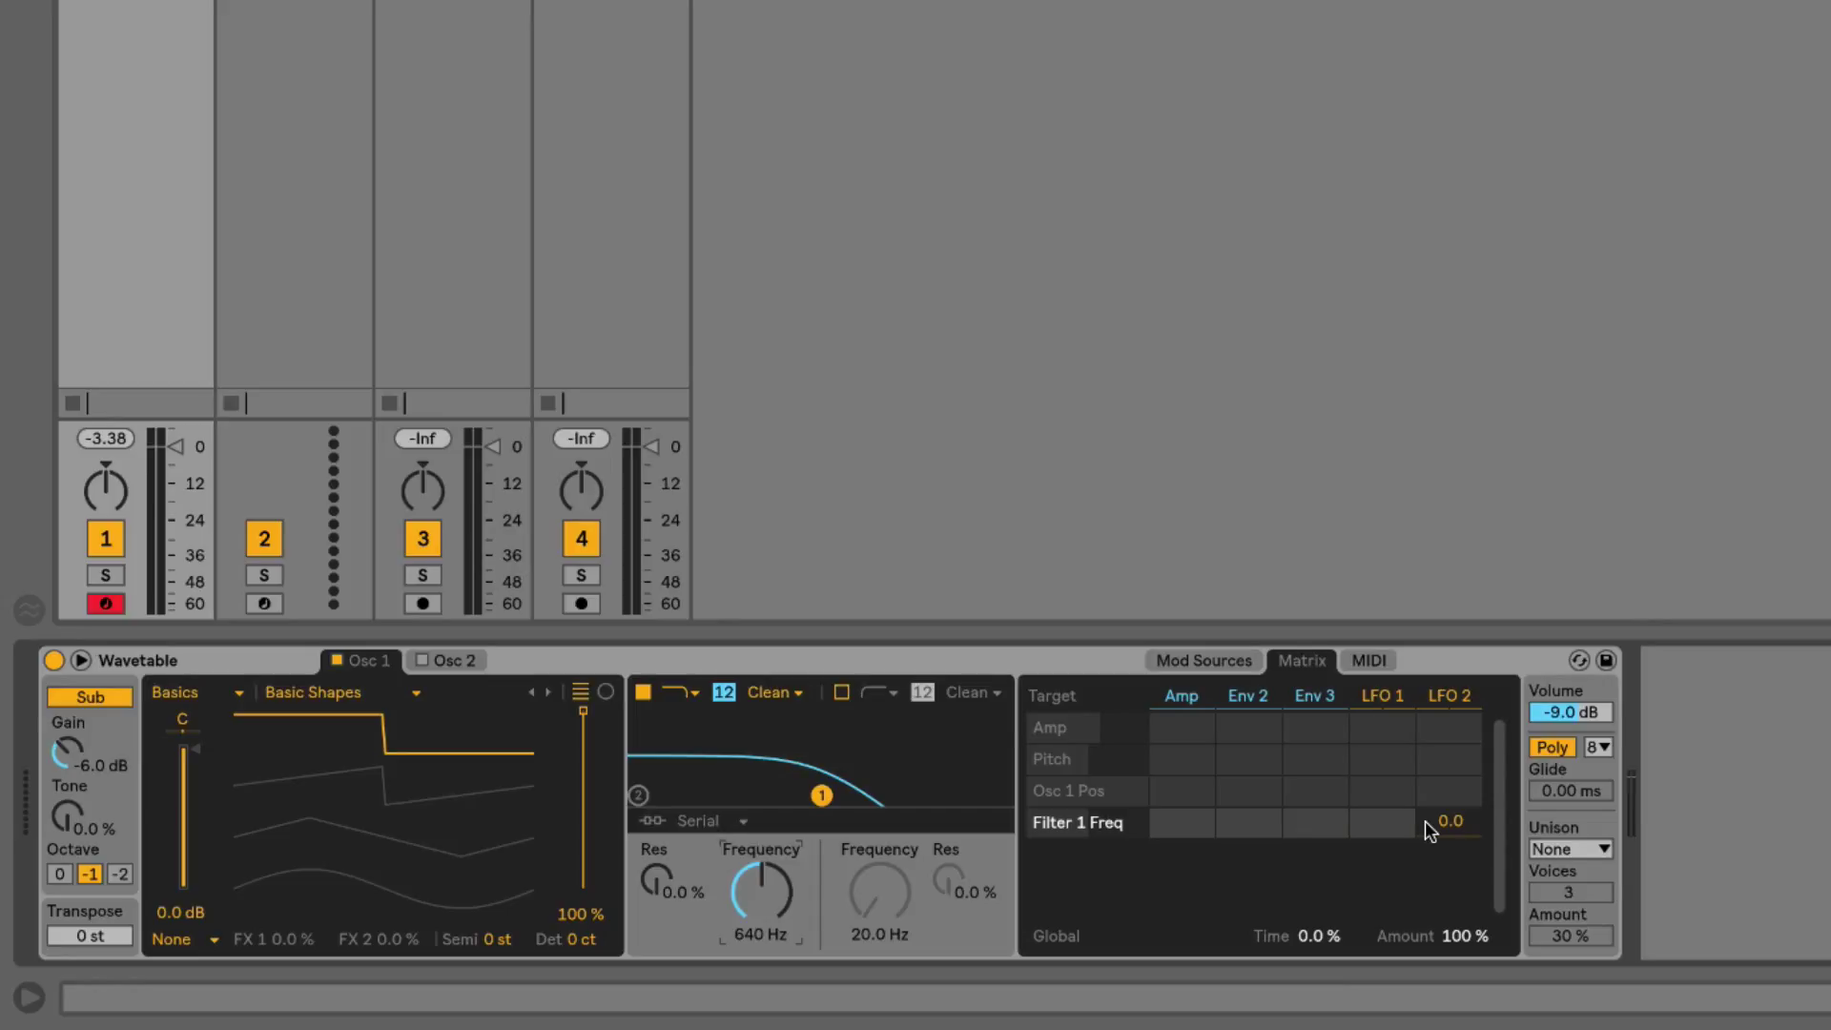
{"action": "mouse_move", "coordinate": [1445, 823]}
{"action": "left_mouse_down"}
{"action": "mouse_move", "coordinate": [1445, 755]}
{"action": "mouse_move", "coordinate": [1450, 832]}
{"action": "left_mouse_up"}
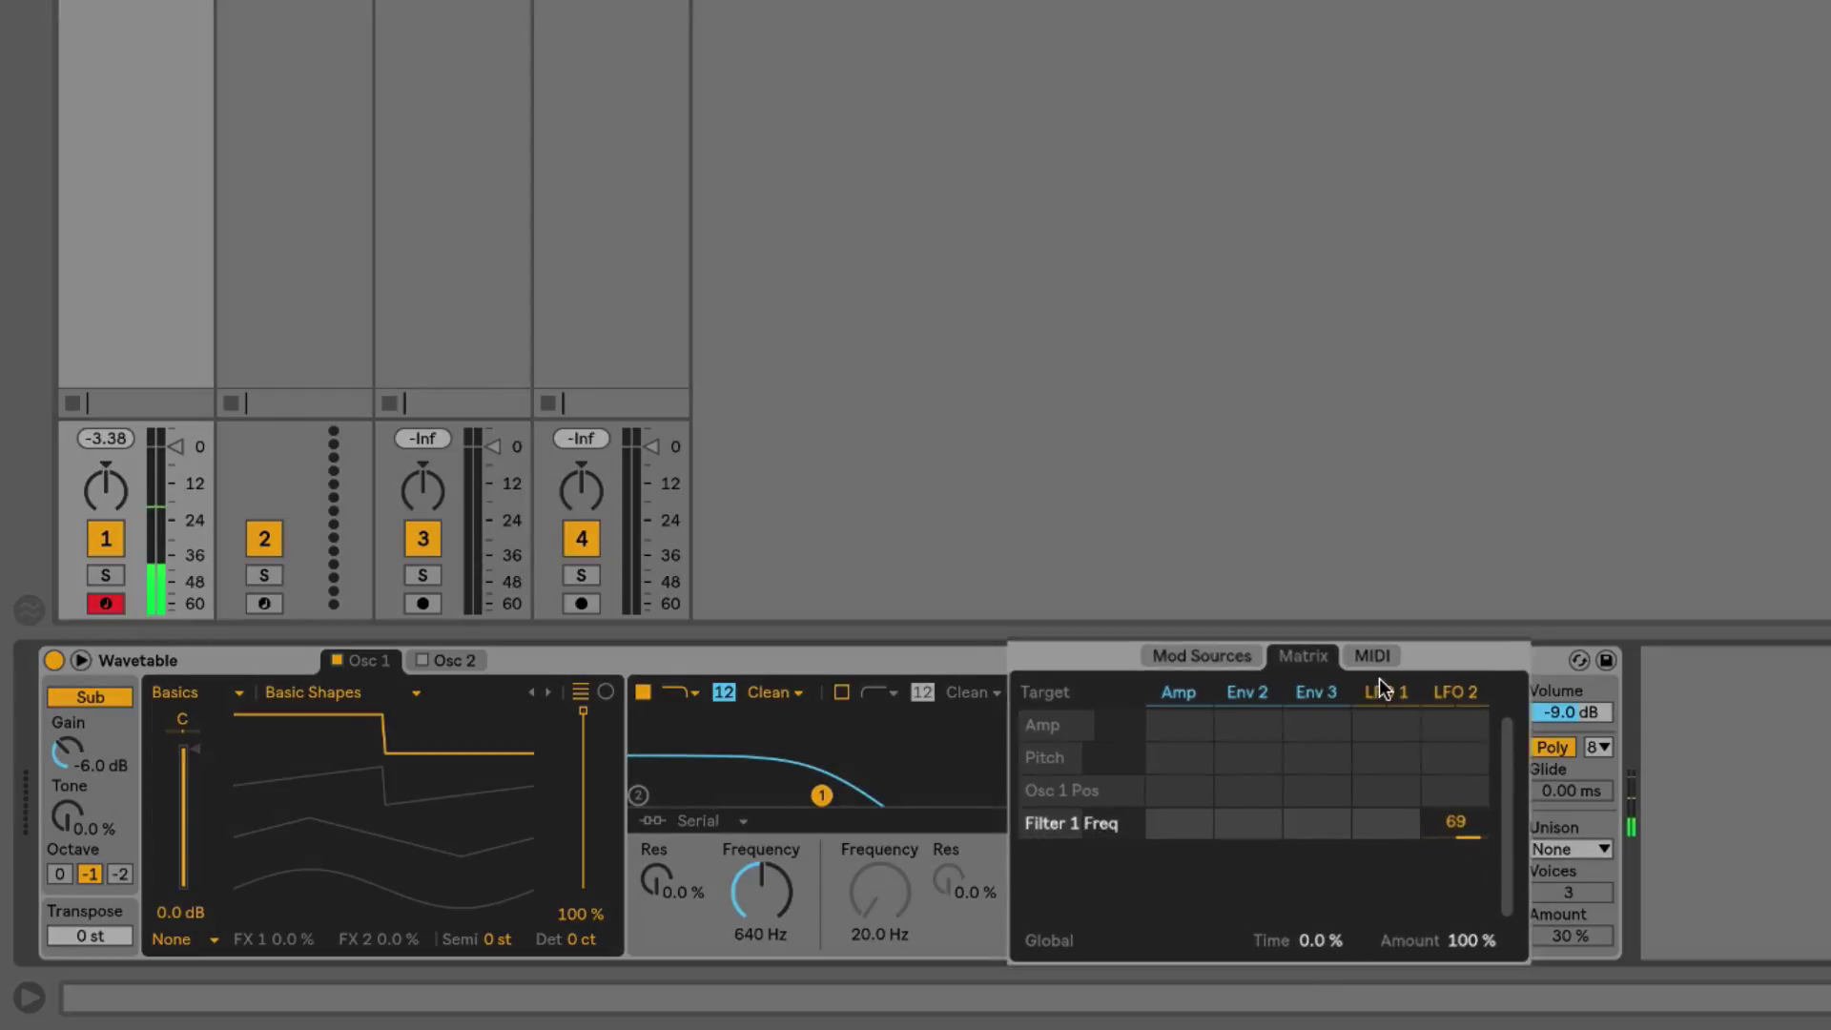
Show the MIDI routings and drag Osc 1's wavetable position down to 0.0%
{"action": "left_click", "coordinate": [1372, 656]}
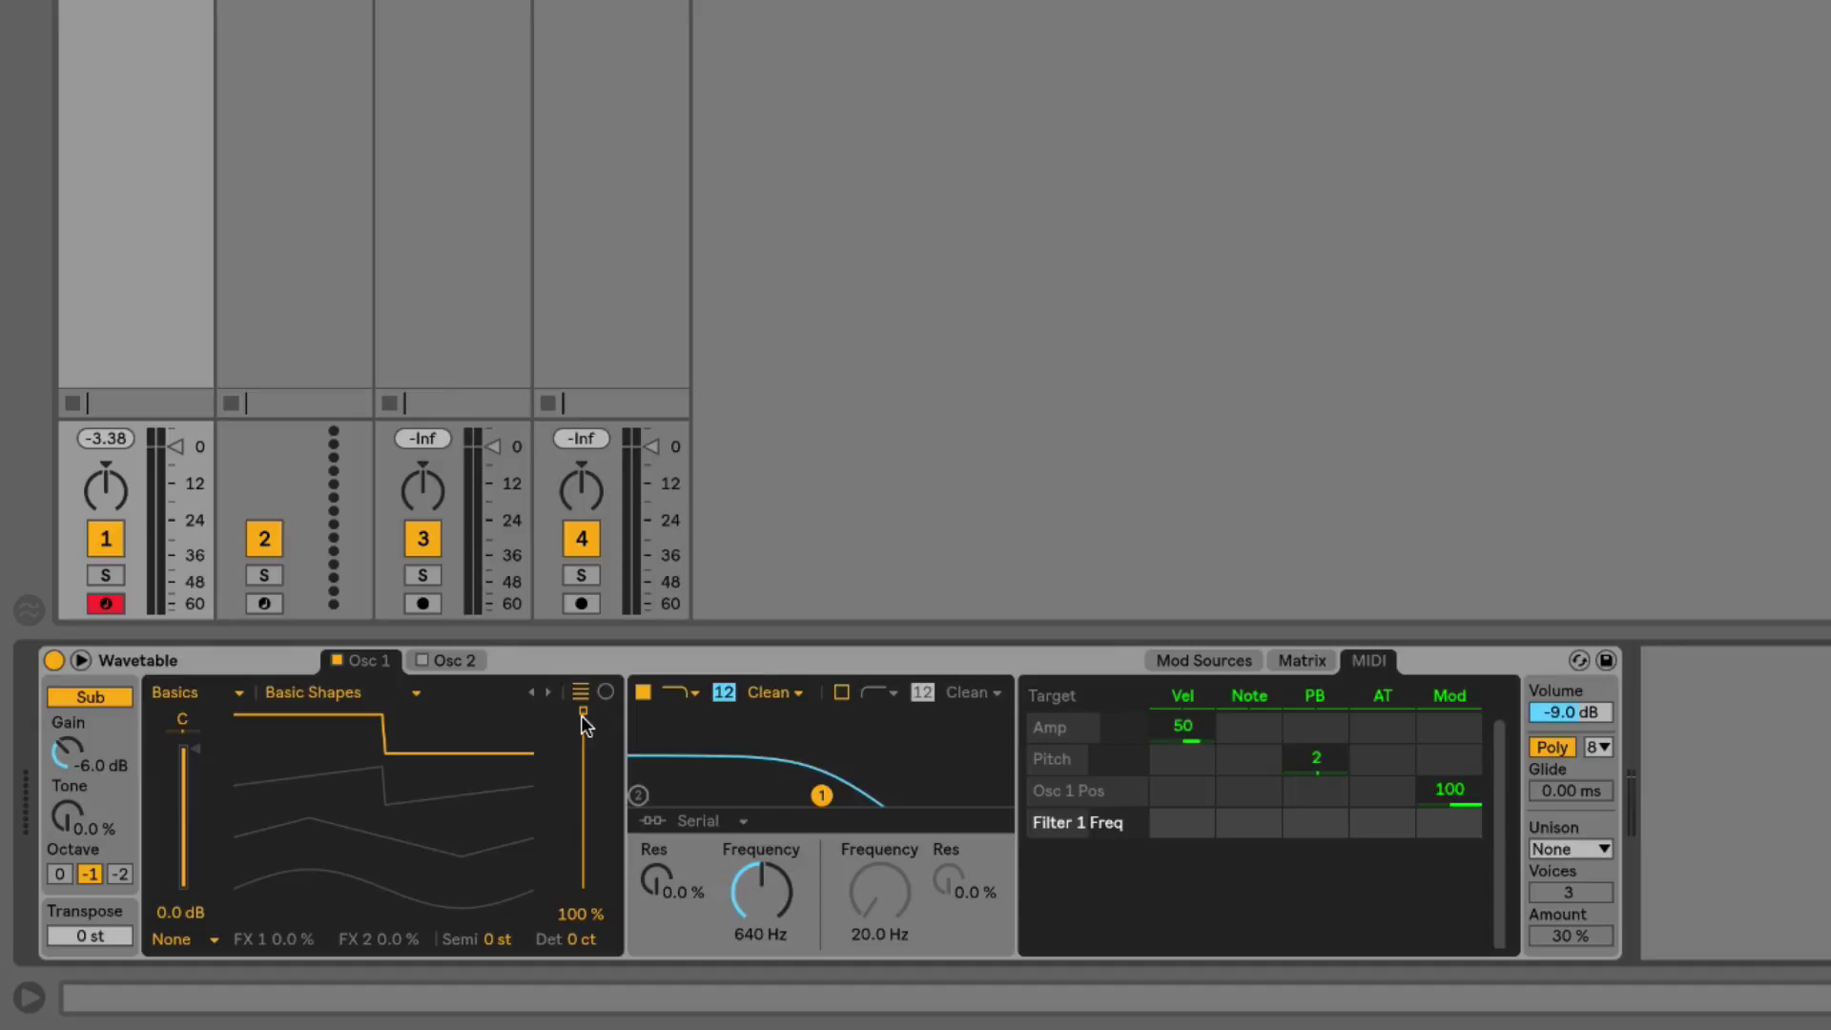
{"action": "mouse_move", "coordinate": [584, 712]}
{"action": "left_mouse_down"}
{"action": "mouse_move", "coordinate": [584, 839]}
{"action": "mouse_move", "coordinate": [583, 712]}
{"action": "left_mouse_up"}
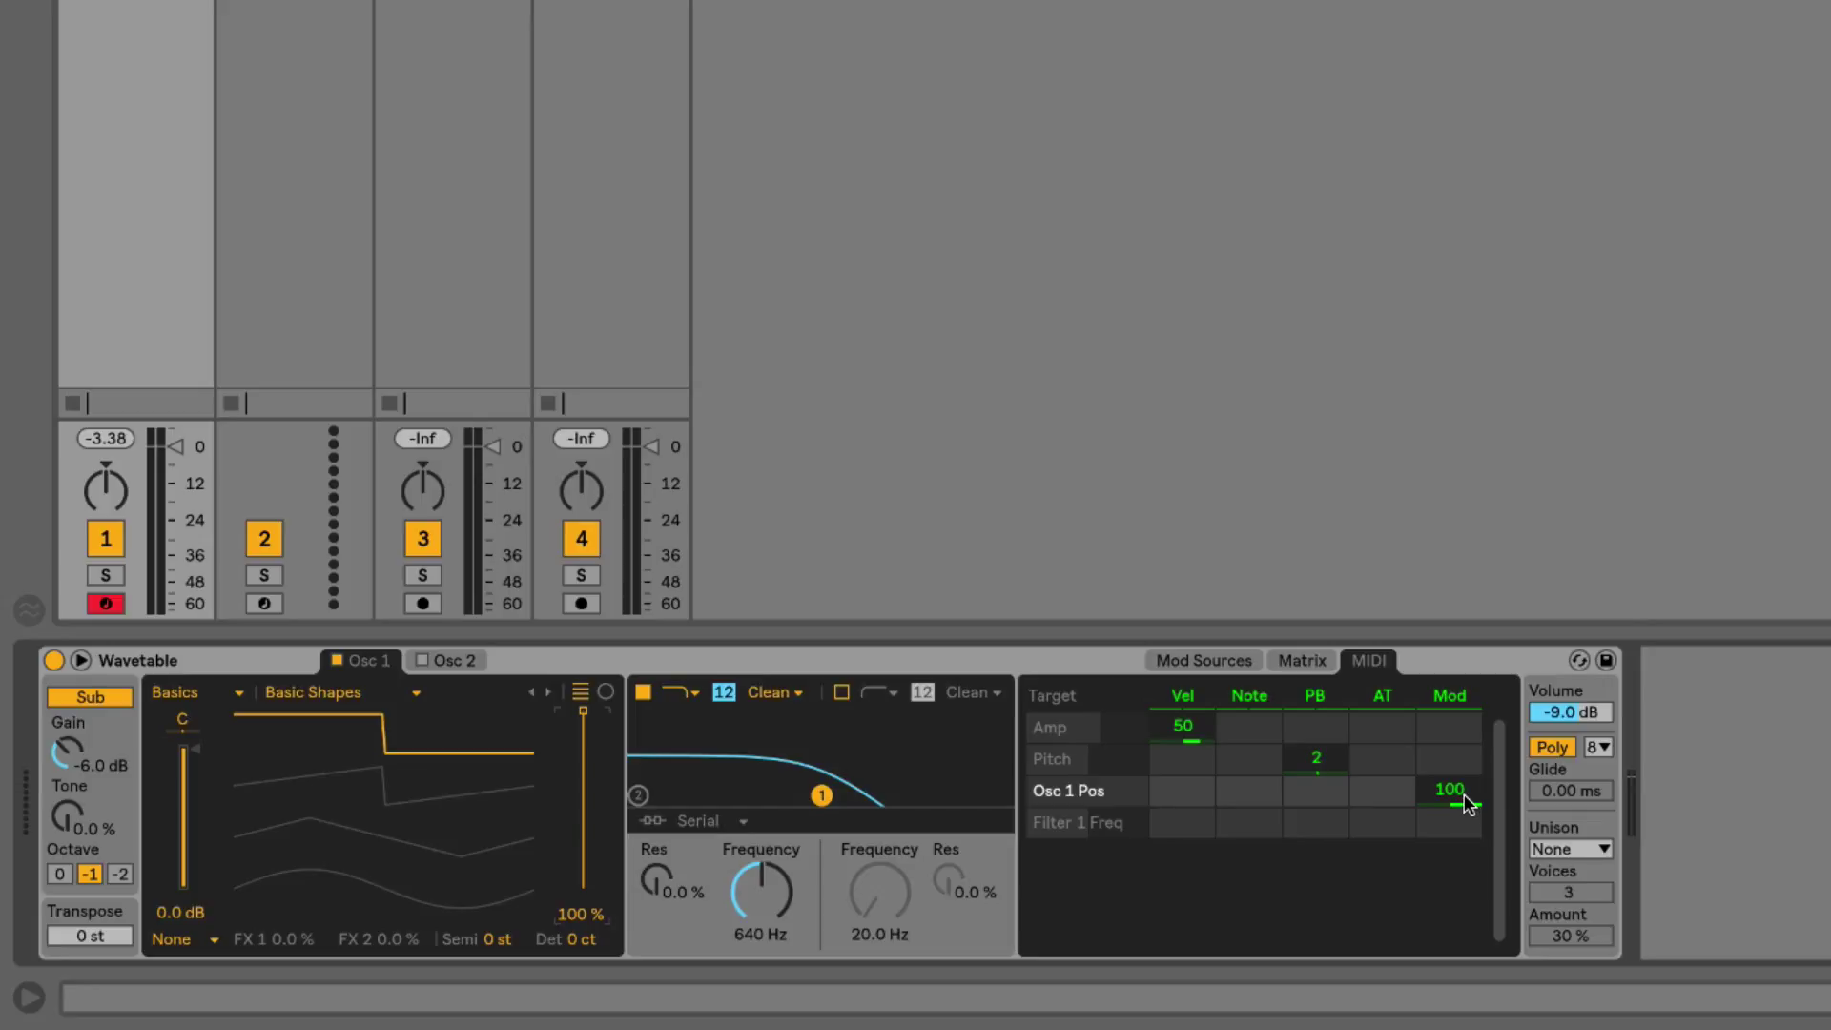
{"action": "left_click_drag", "start_coordinate": [584, 712], "coordinate": [584, 889]}
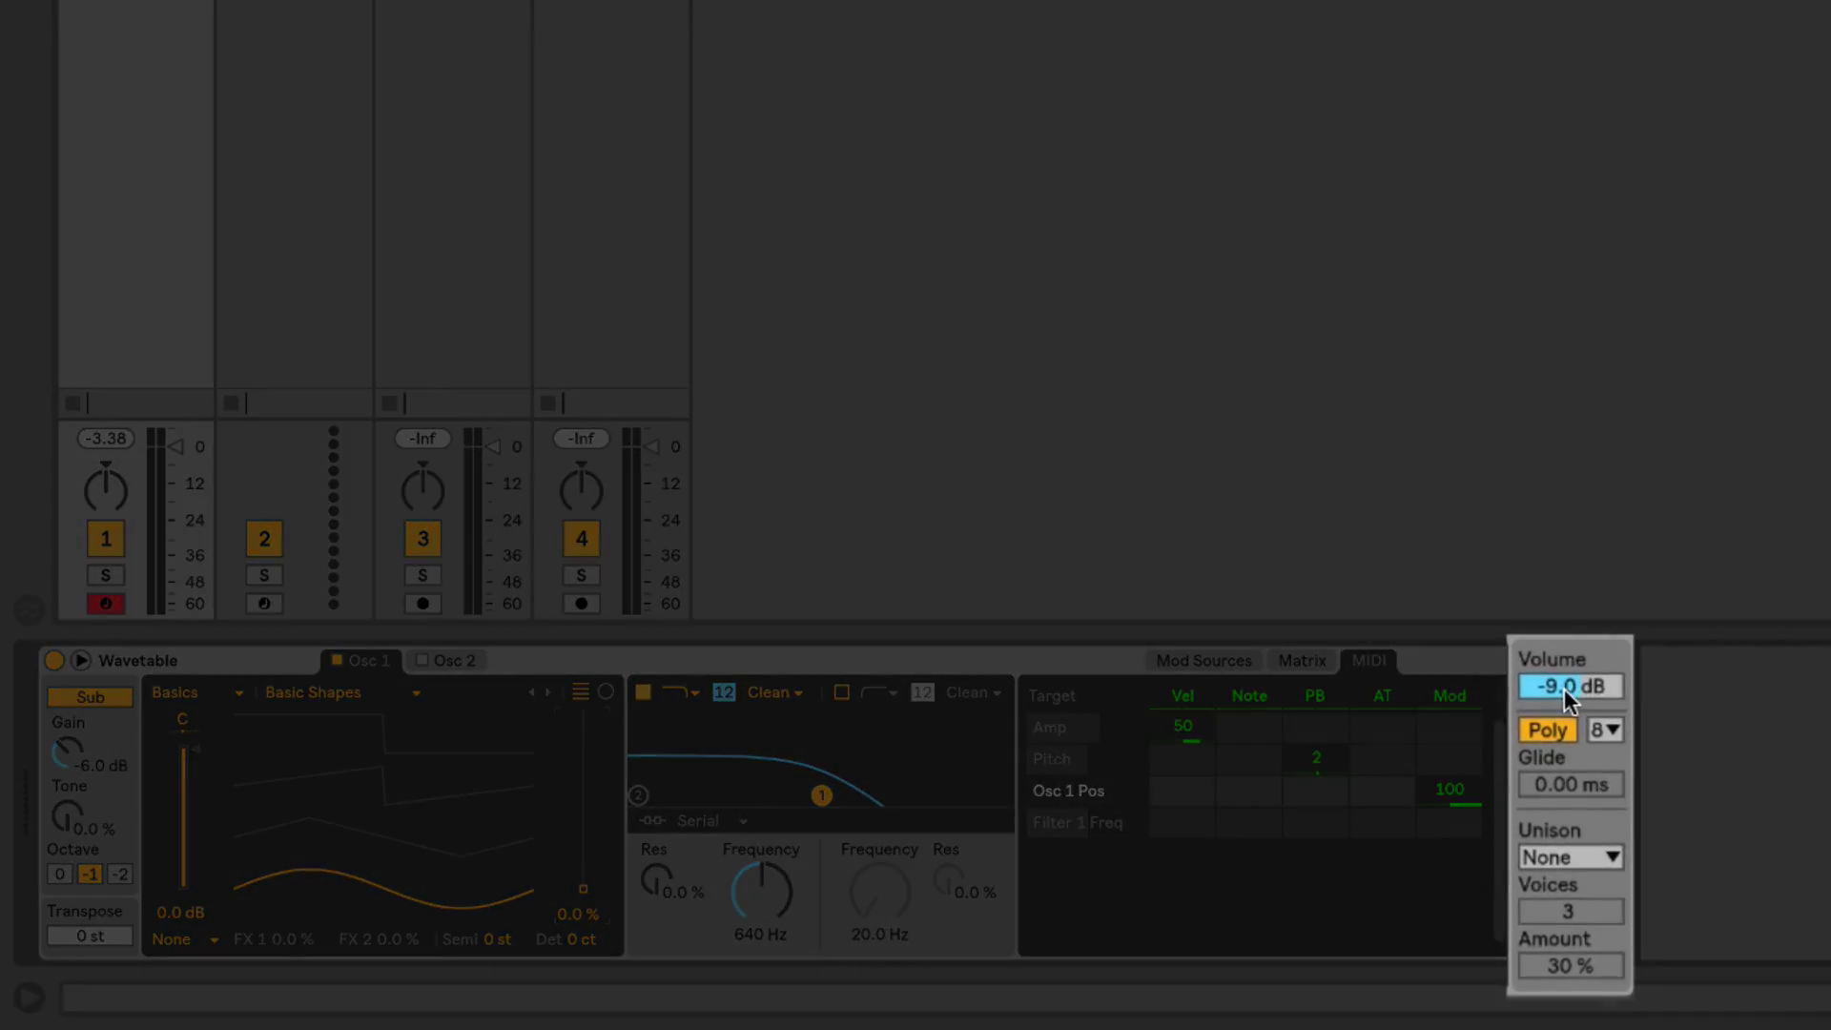
{"action": "left_click", "coordinate": [1608, 730]}
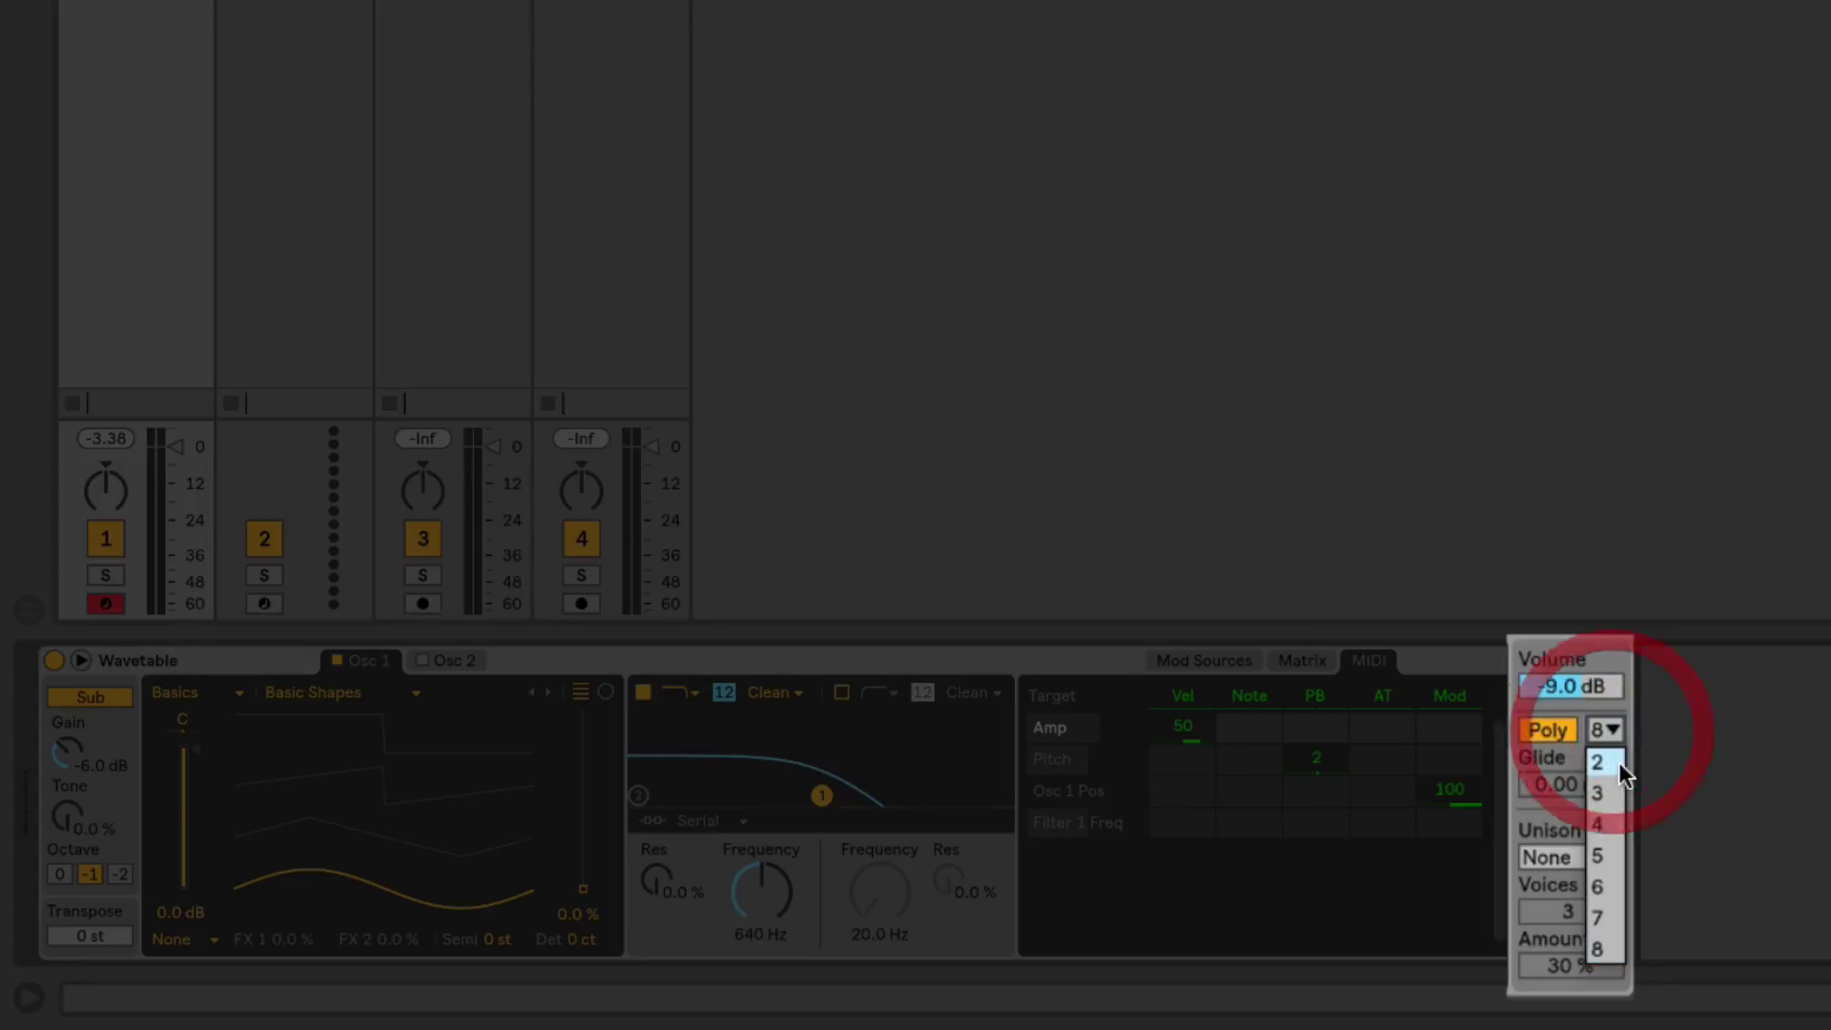
{"action": "left_click", "coordinate": [1598, 949]}
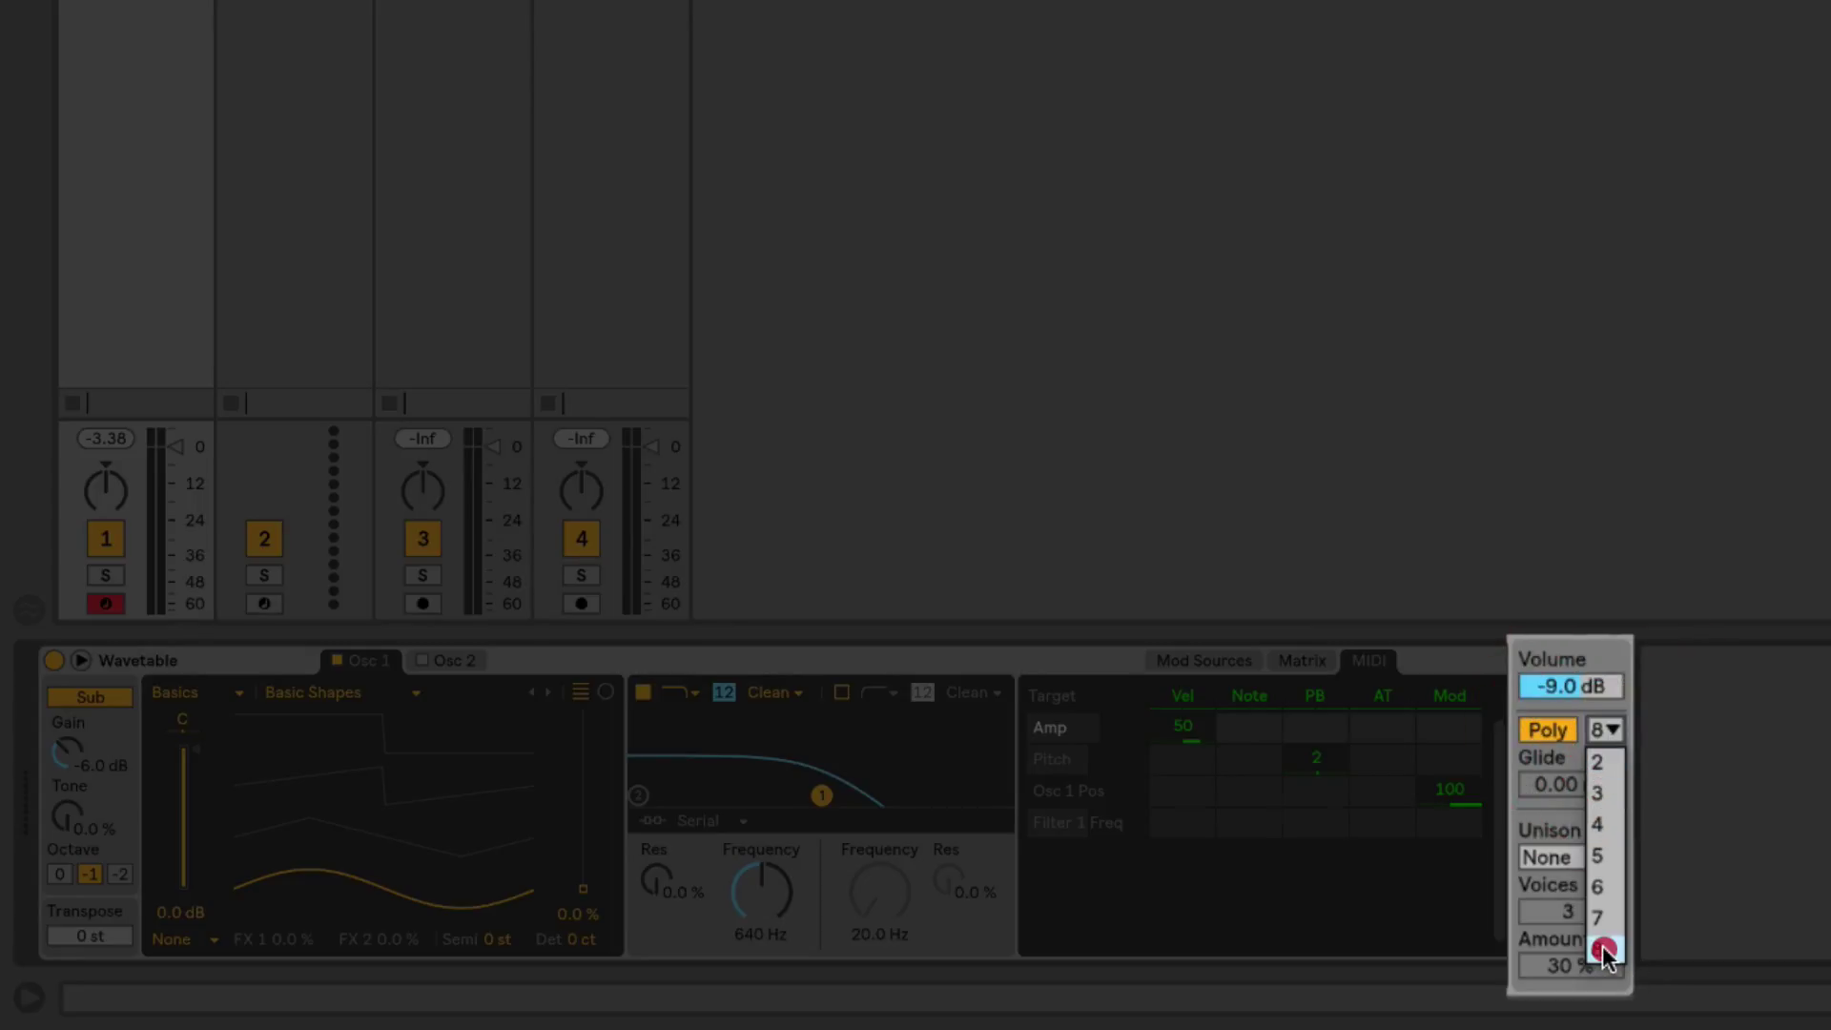
{"action": "left_click", "coordinate": [1548, 731]}
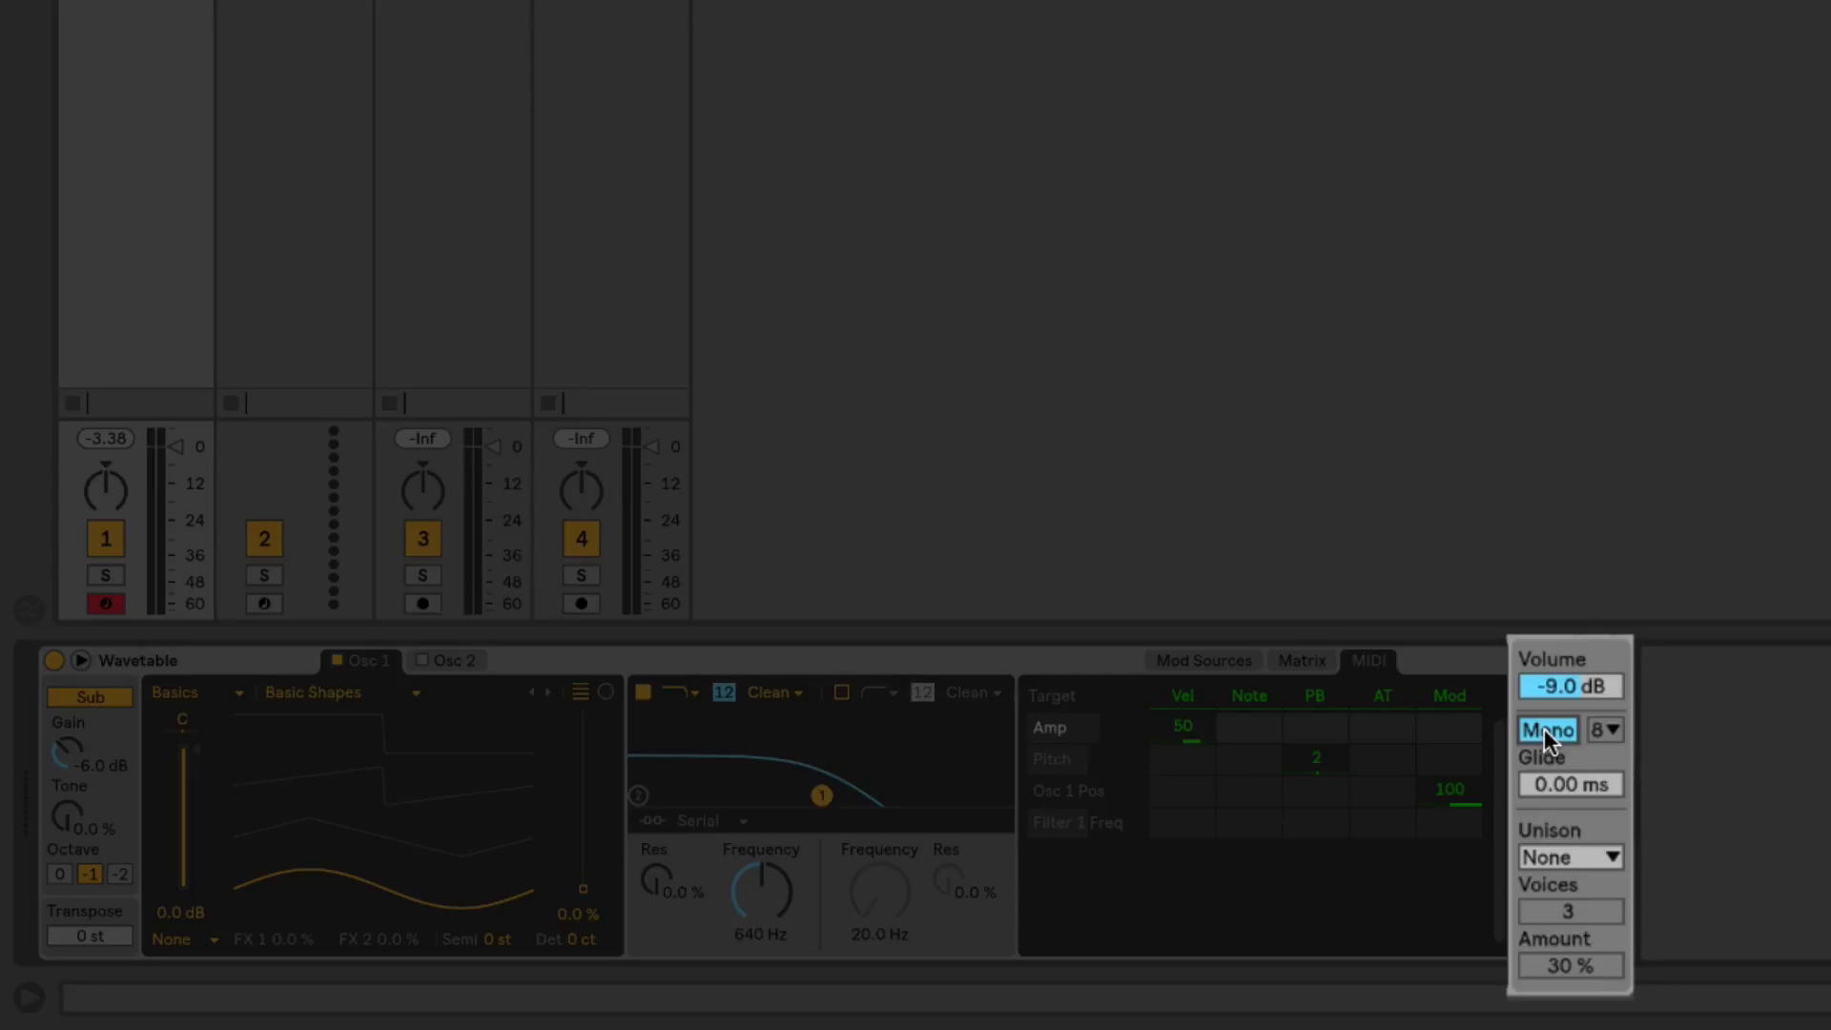
{"action": "mouse_move", "coordinate": [1547, 784]}
{"action": "left_mouse_down"}
{"action": "mouse_move", "coordinate": [1547, 724]}
{"action": "mouse_move", "coordinate": [1547, 791]}
{"action": "mouse_move", "coordinate": [1577, 774]}
{"action": "mouse_move", "coordinate": [1578, 725]}
{"action": "mouse_move", "coordinate": [1577, 791]}
{"action": "left_mouse_up"}
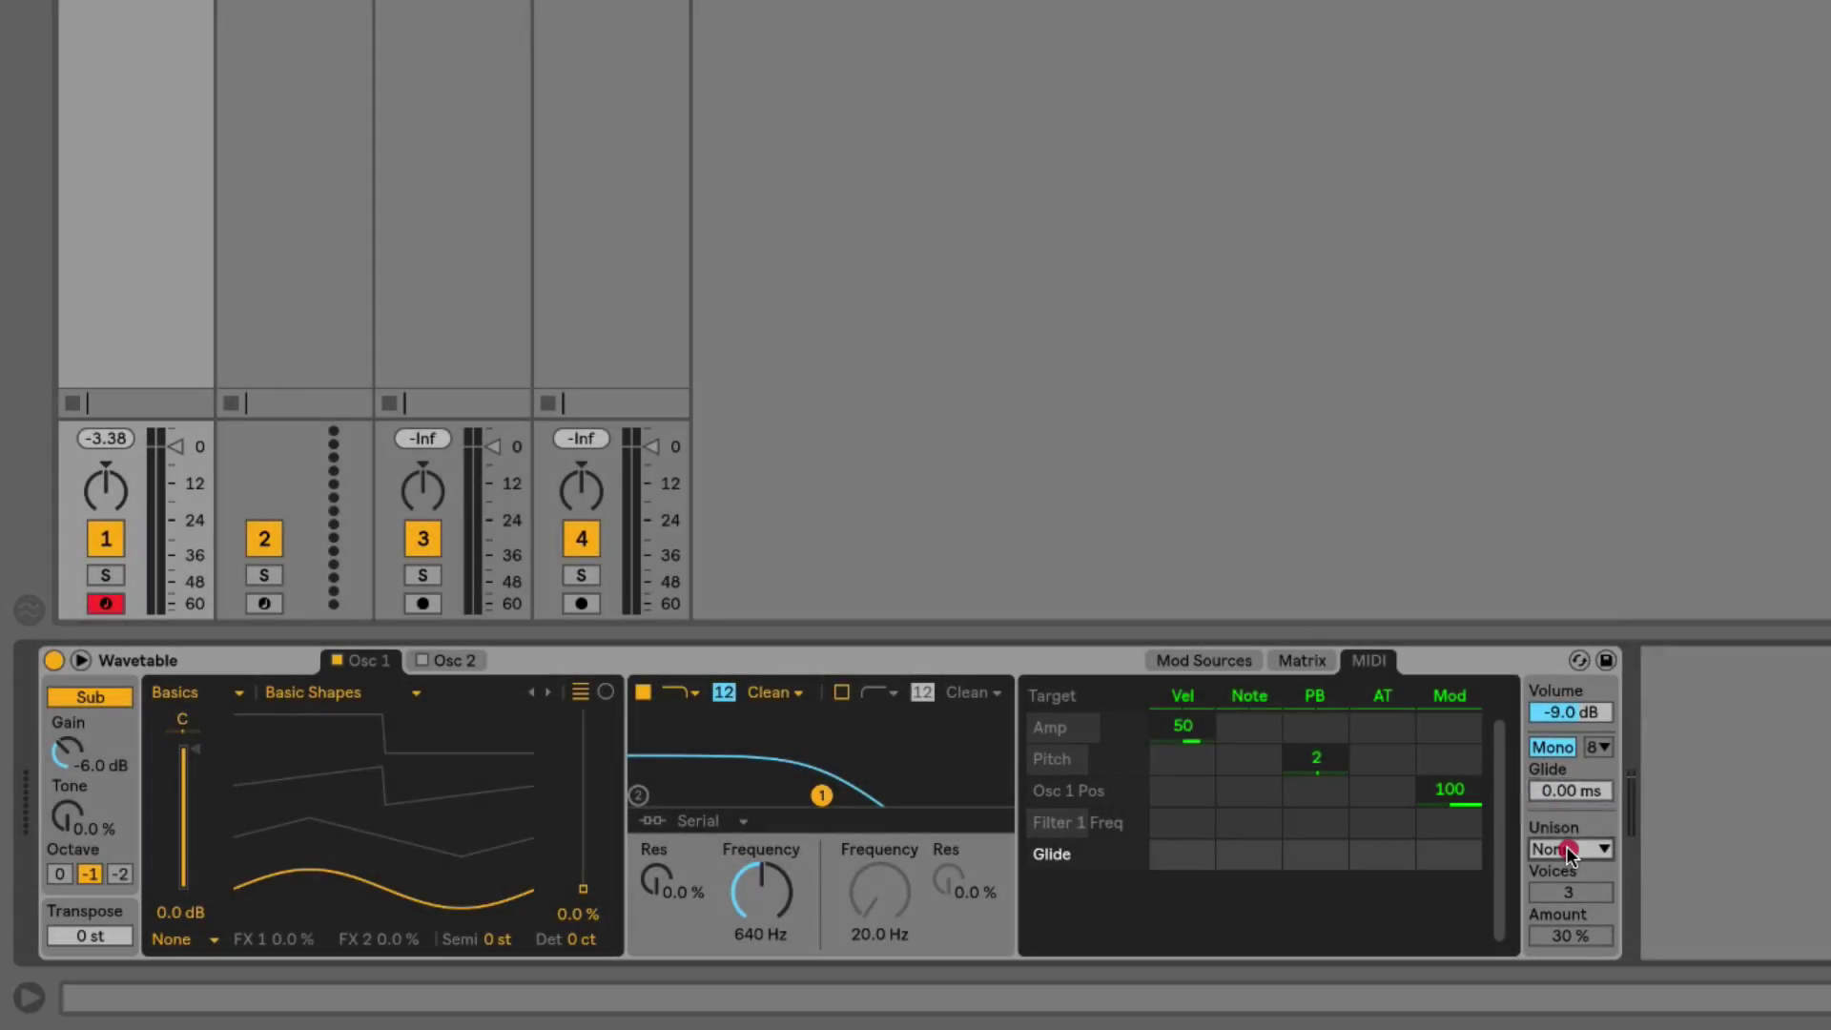
Try Shimmer unison, open the filter to 20.5 kHz and raise Osc 1's position to 83%
{"action": "left_click", "coordinate": [1564, 856]}
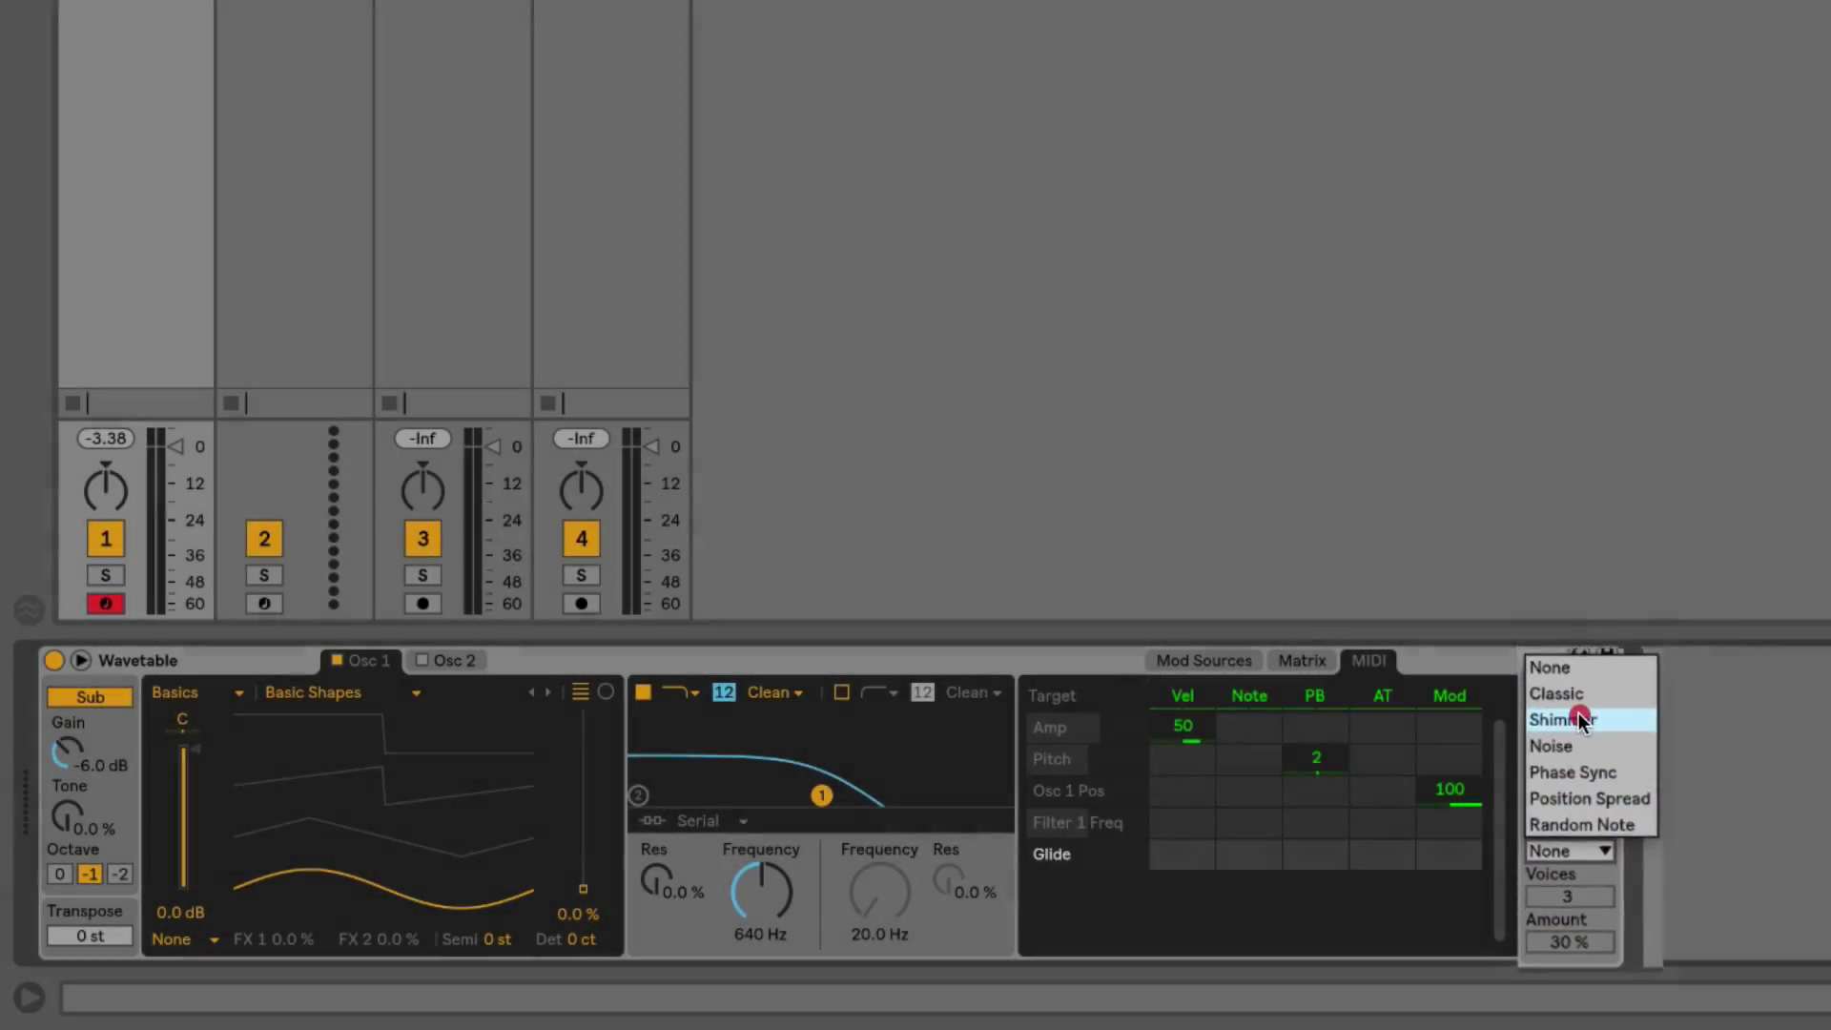
{"action": "left_click", "coordinate": [1575, 701]}
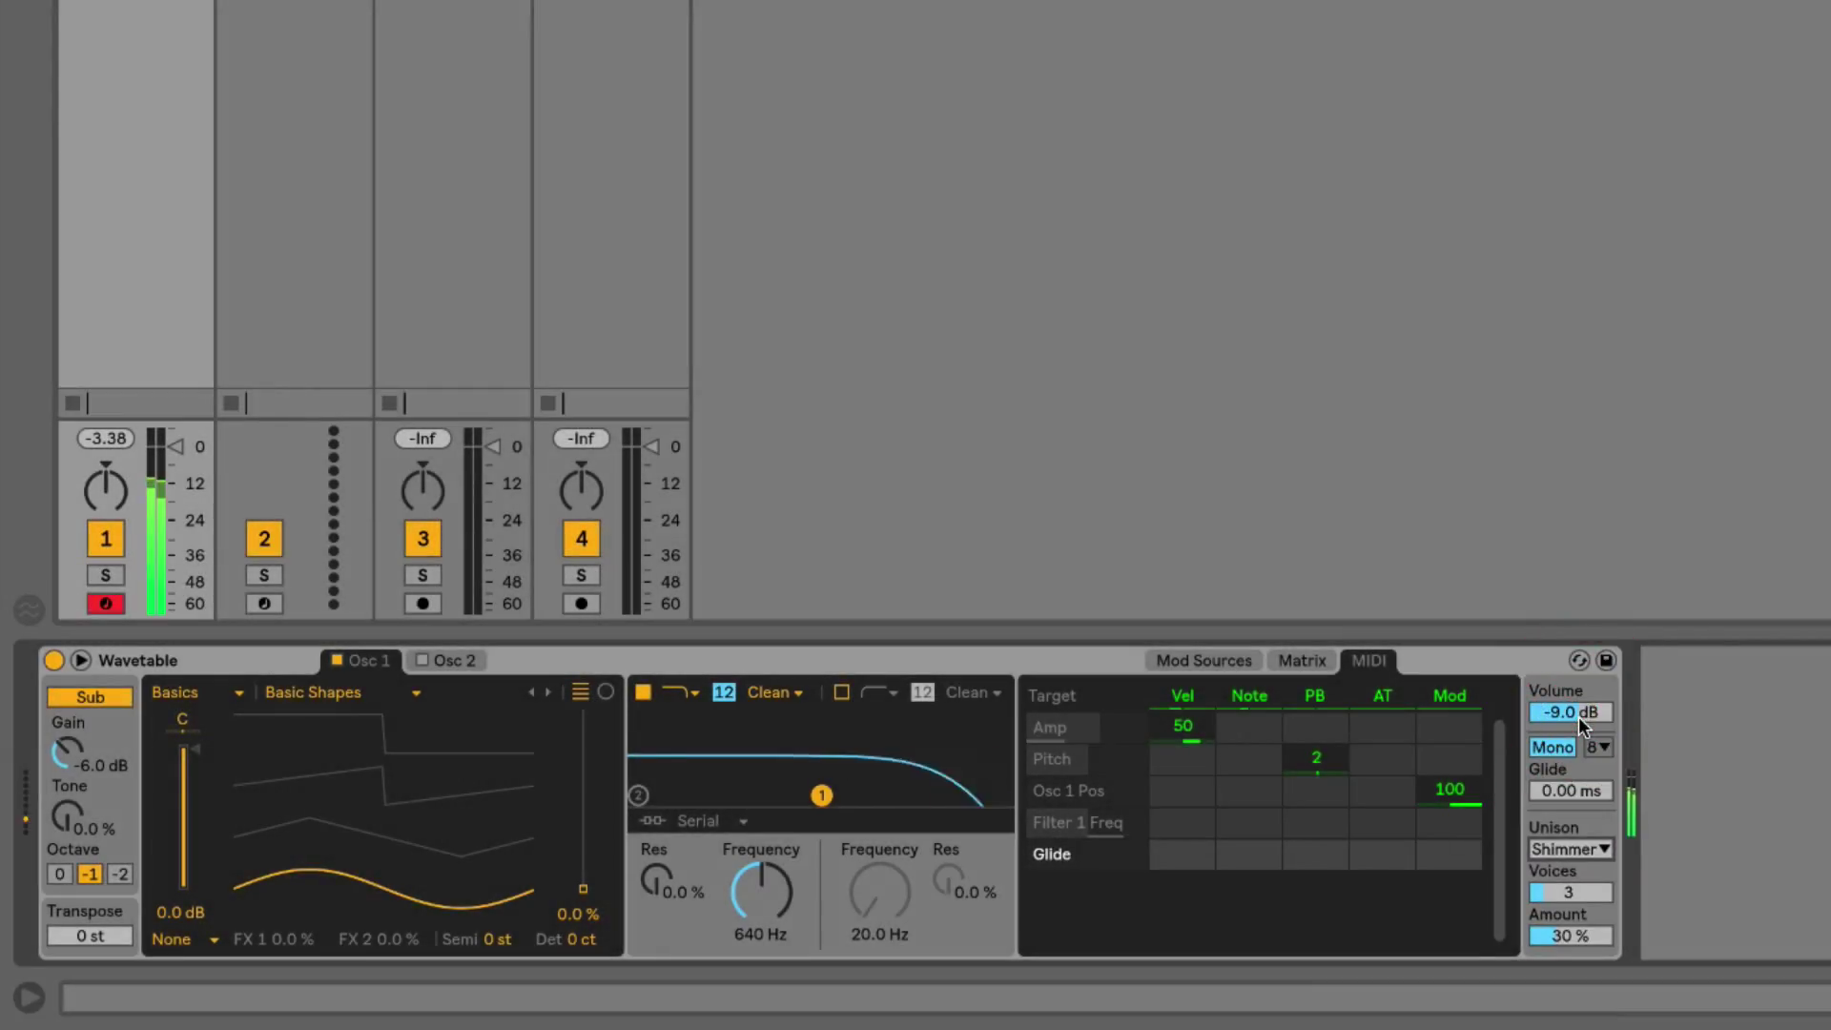
{"action": "left_click_drag", "start_coordinate": [807, 885], "coordinate": [807, 835]}
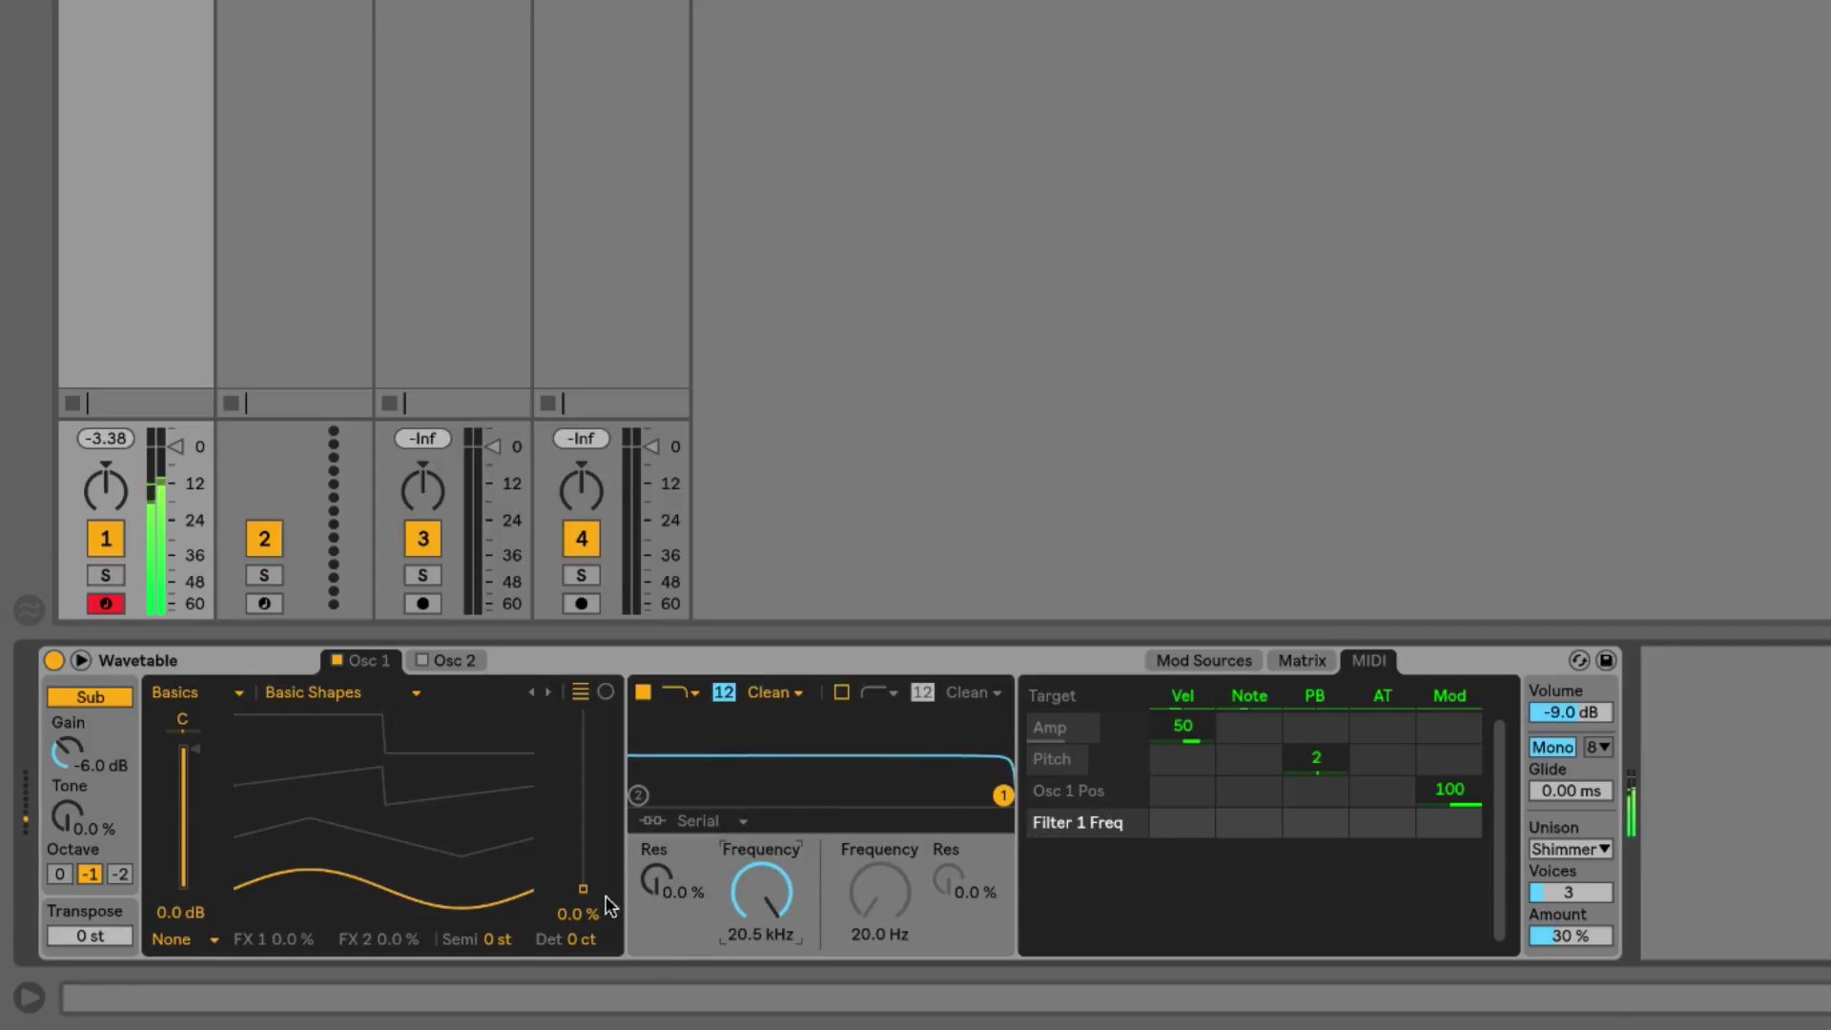
{"action": "left_click_drag", "start_coordinate": [584, 895], "coordinate": [586, 750]}
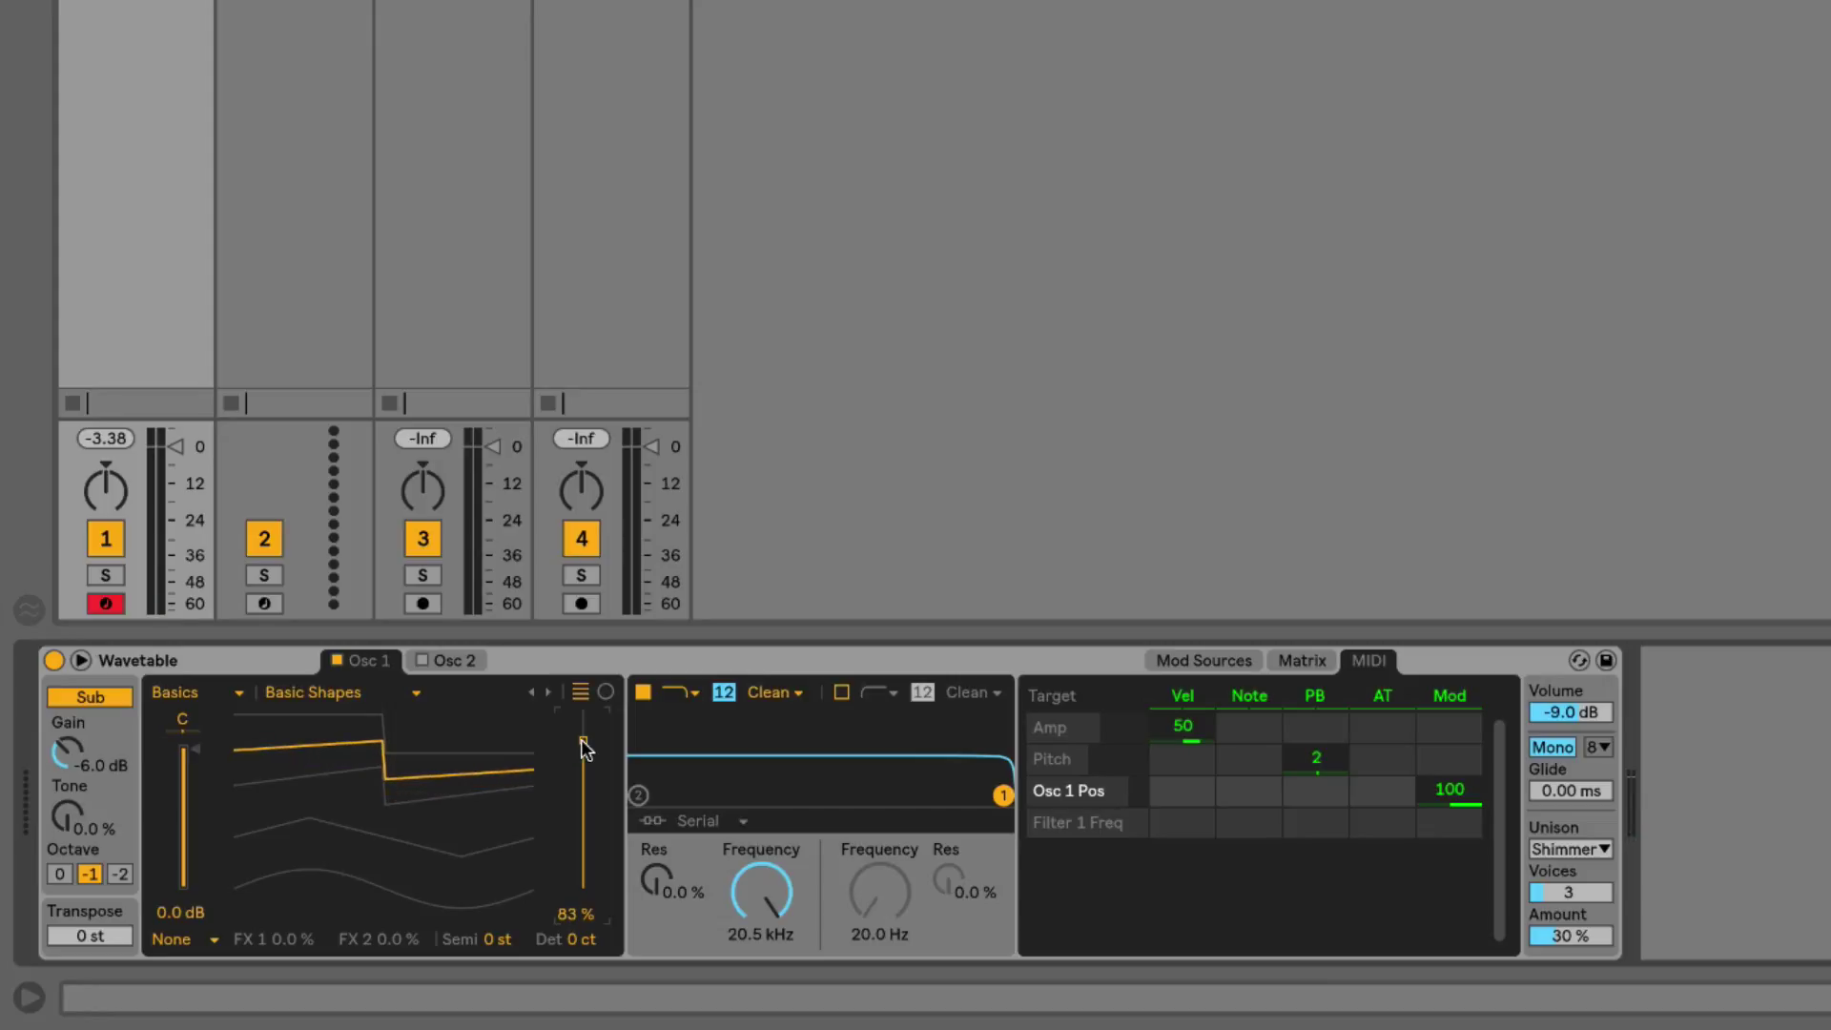
Set unison back to None and show the modulation matrix
{"action": "left_click", "coordinate": [1558, 845]}
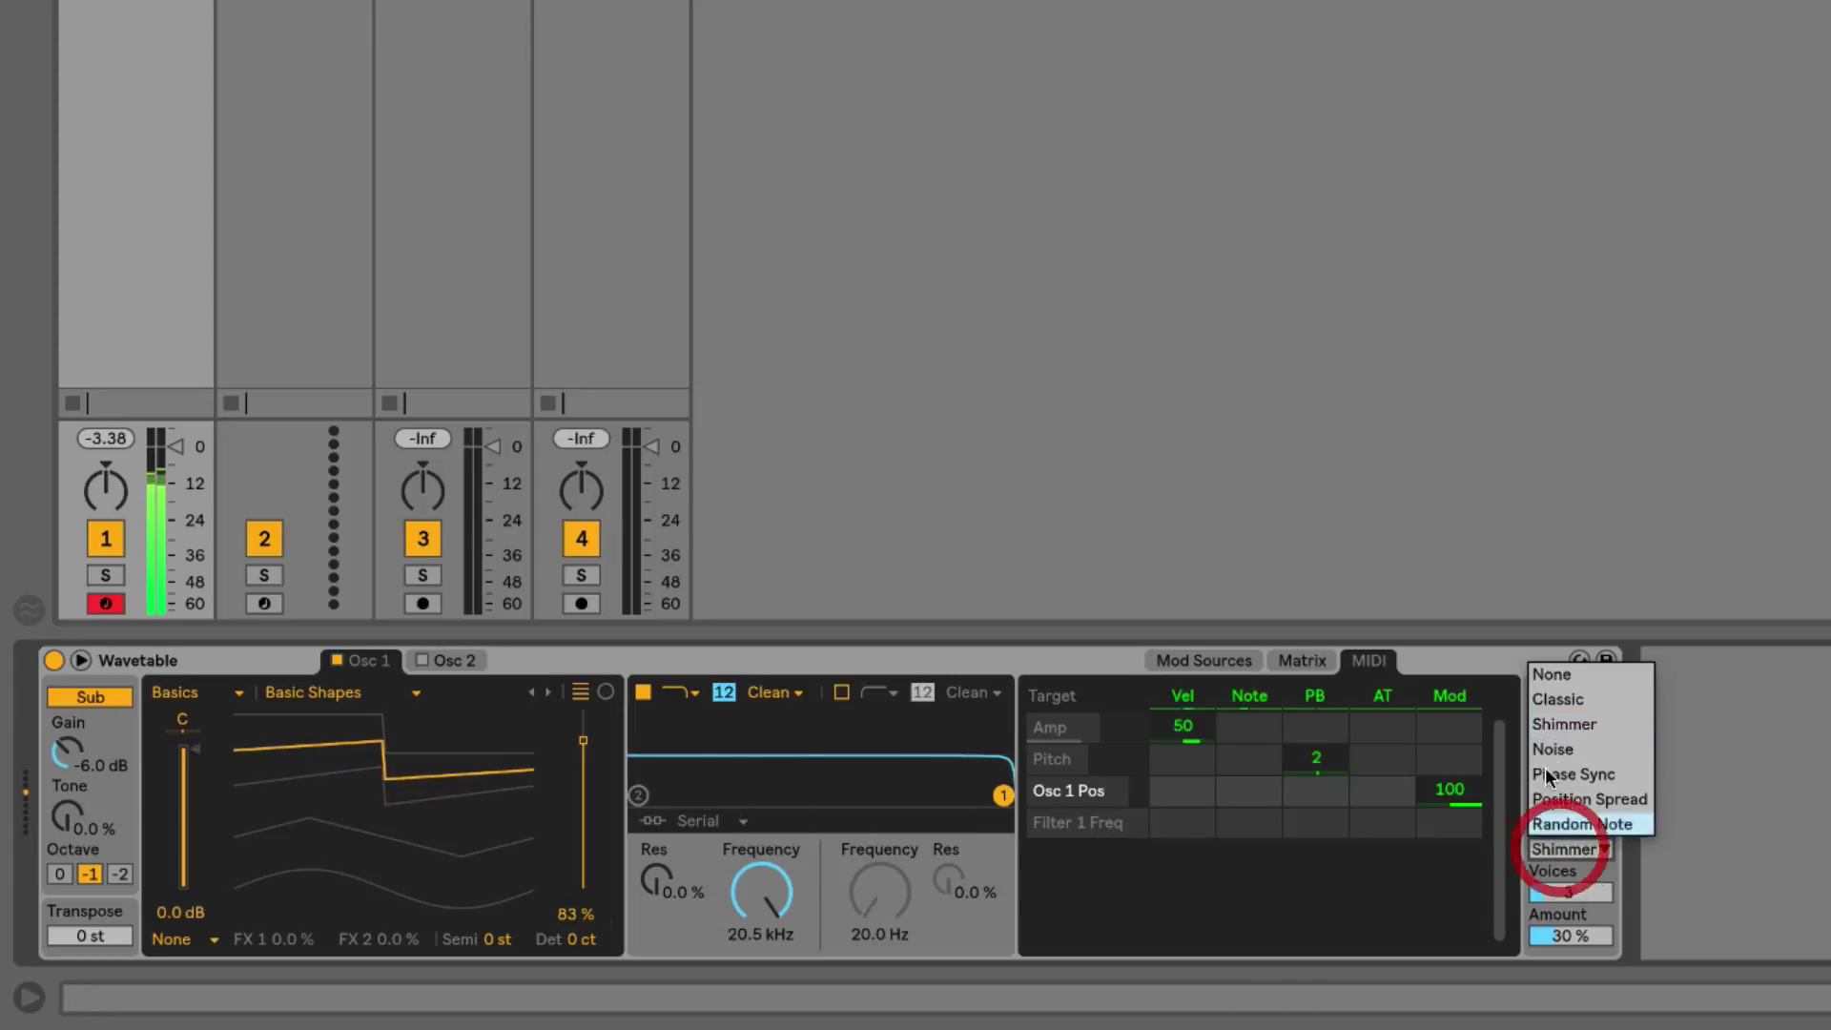
{"action": "left_click", "coordinate": [1553, 675]}
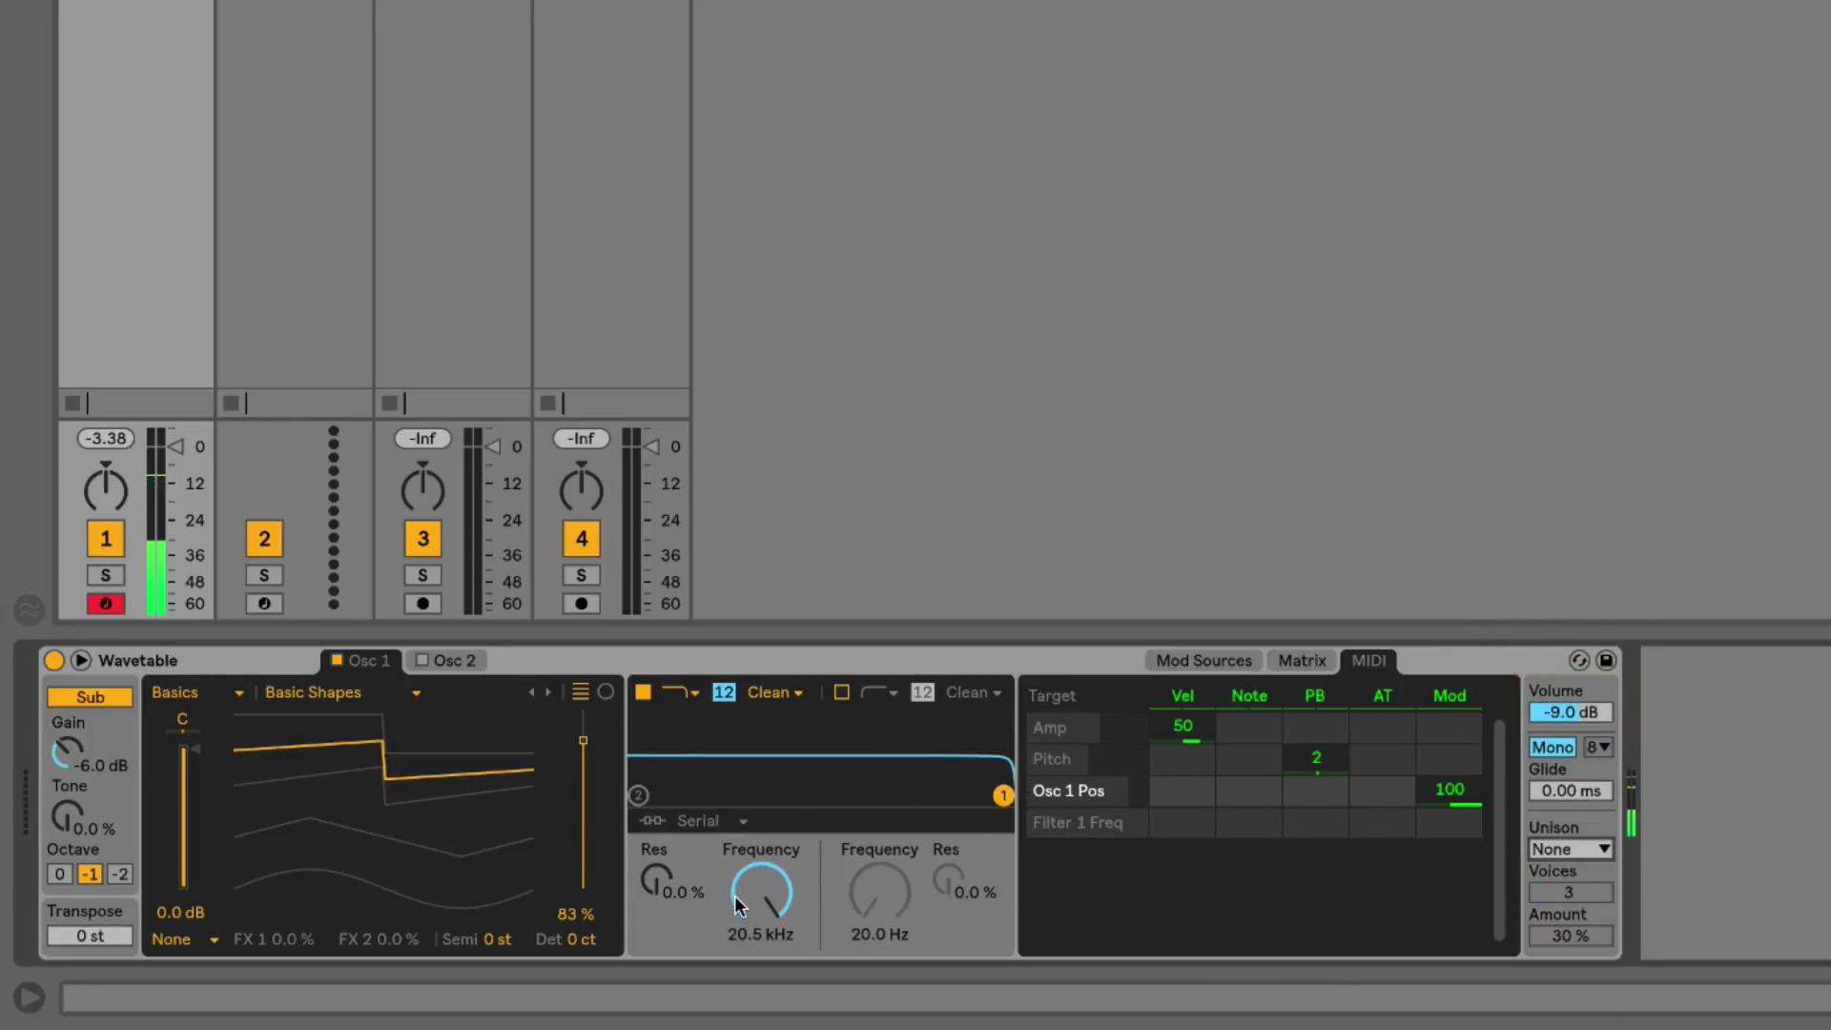
{"action": "left_click", "coordinate": [1302, 660]}
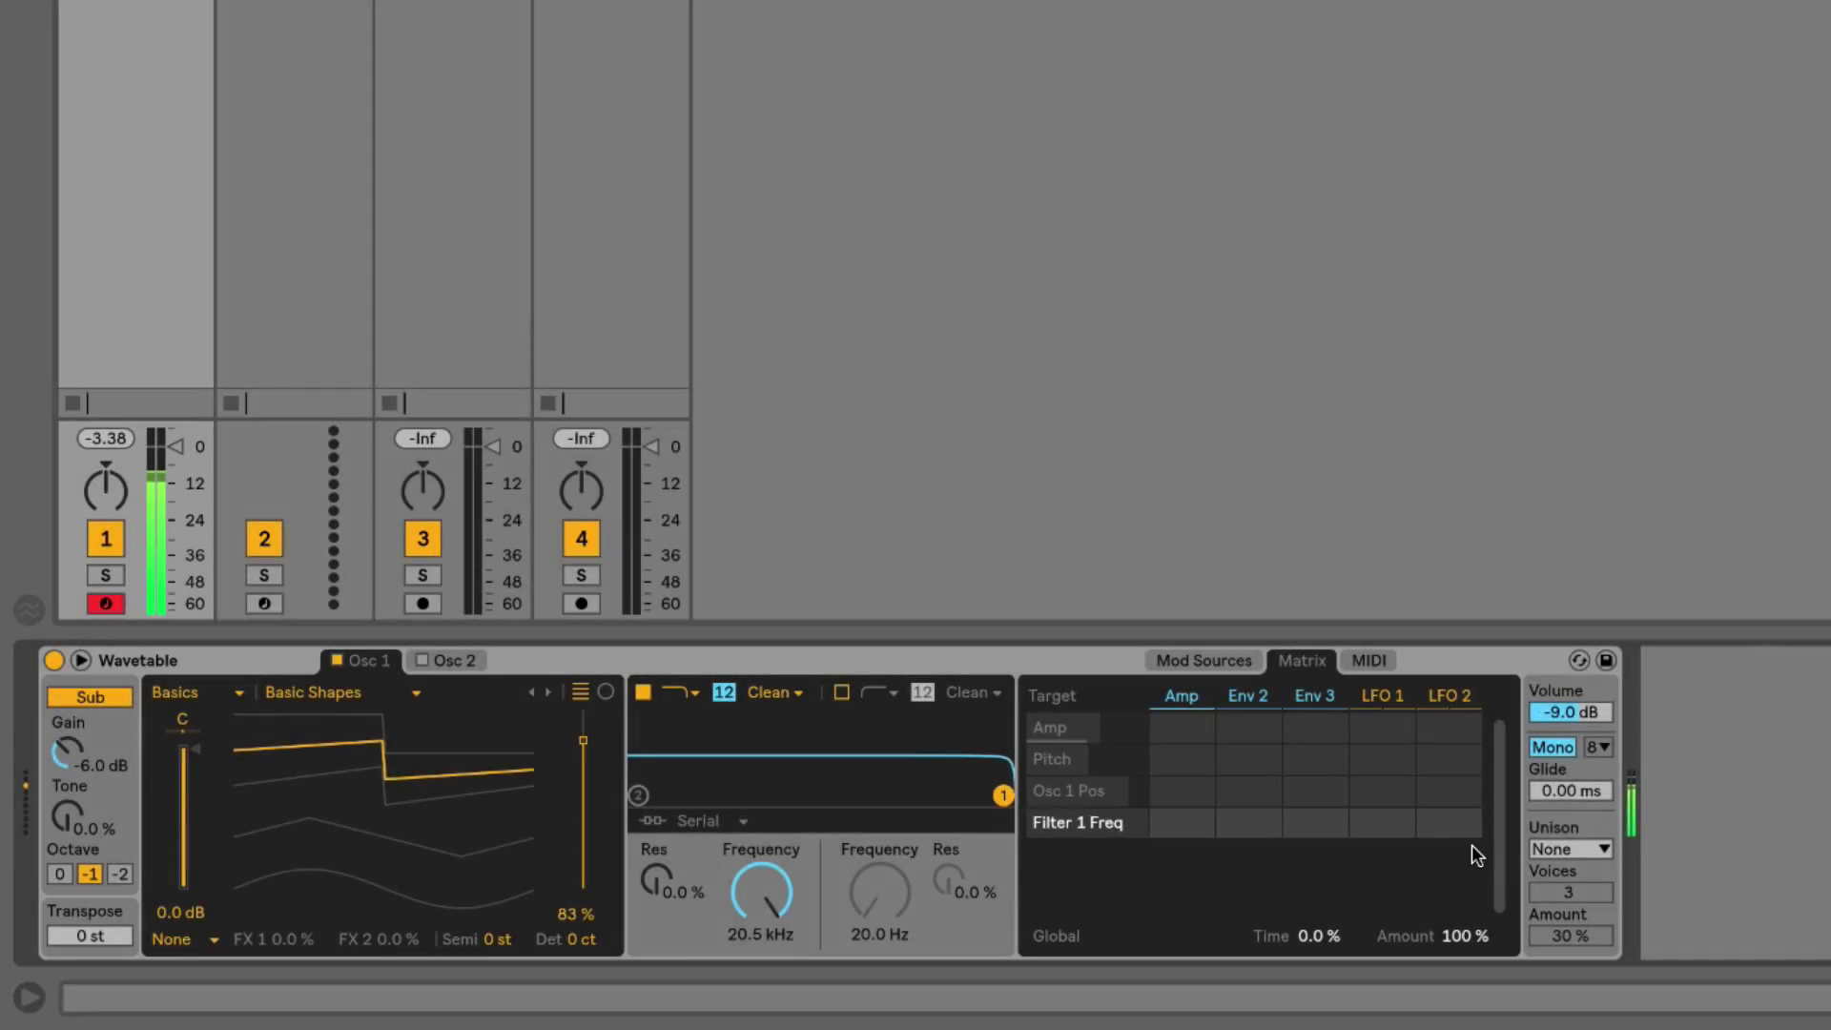
Choose Classic unison mode, giving 3 voices at 30% amount
{"action": "left_click", "coordinate": [1555, 849]}
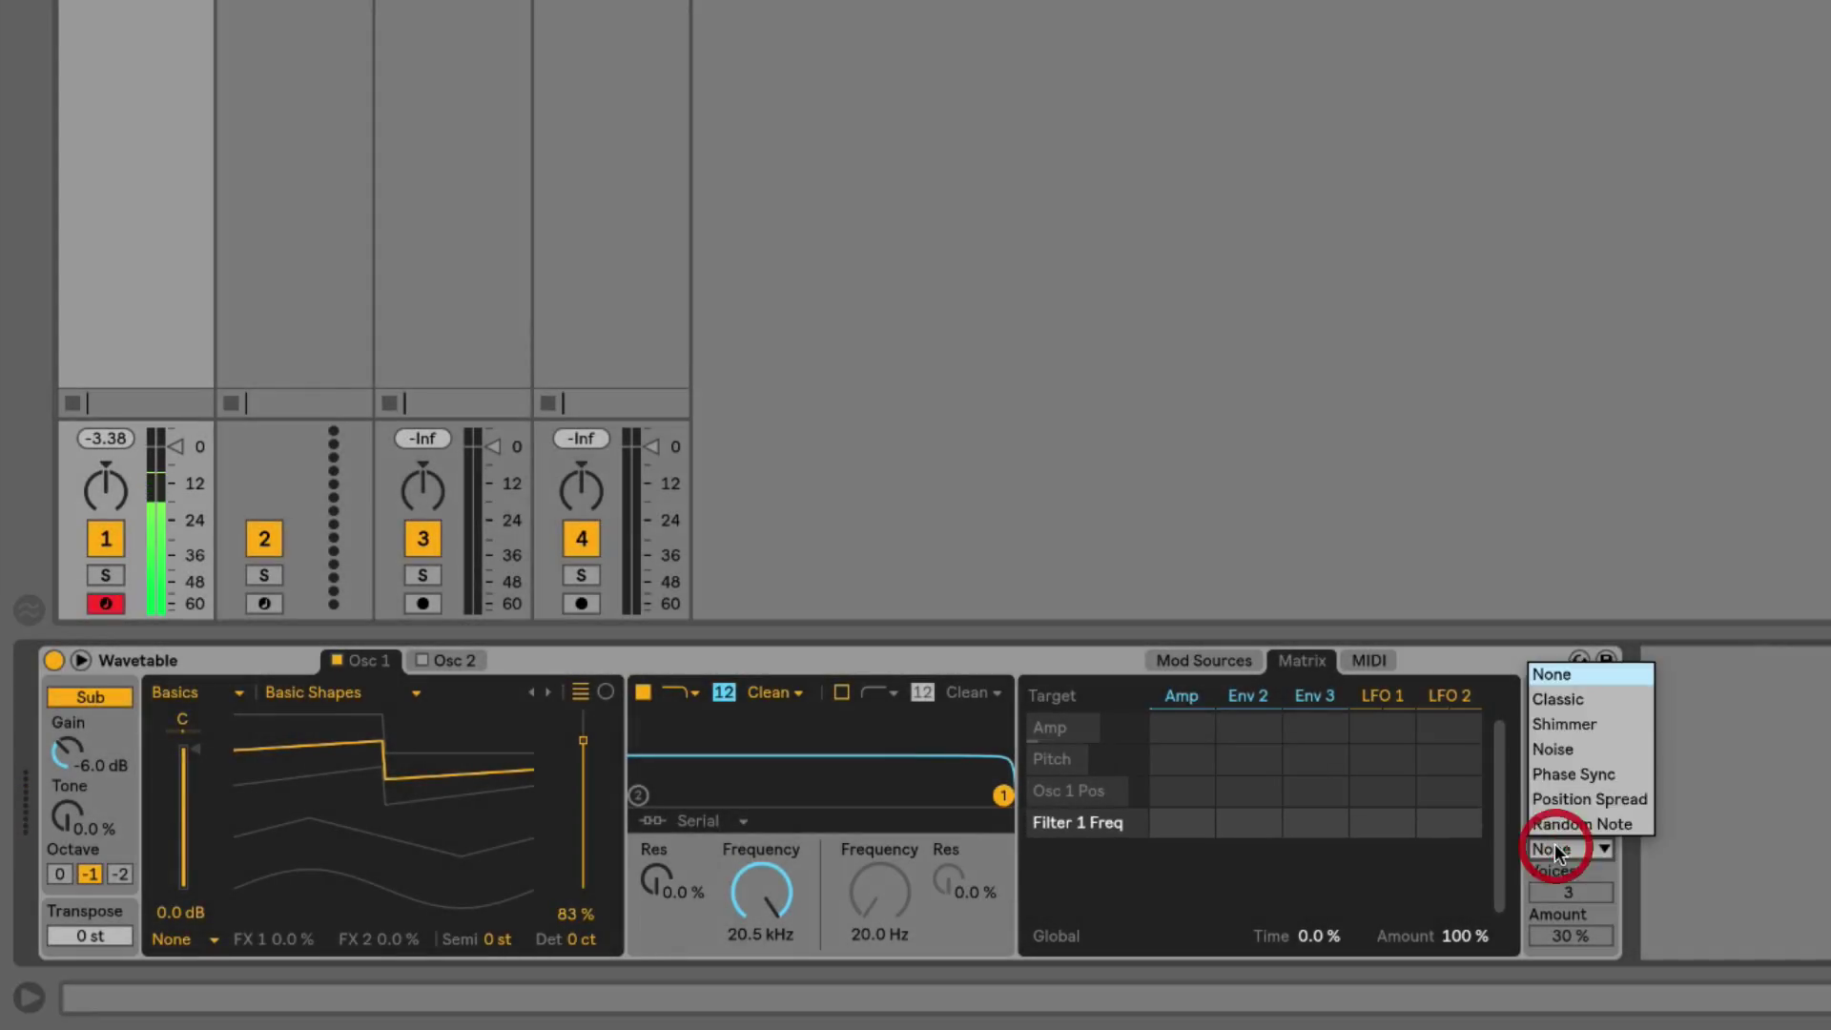
{"action": "left_click", "coordinate": [1572, 699]}
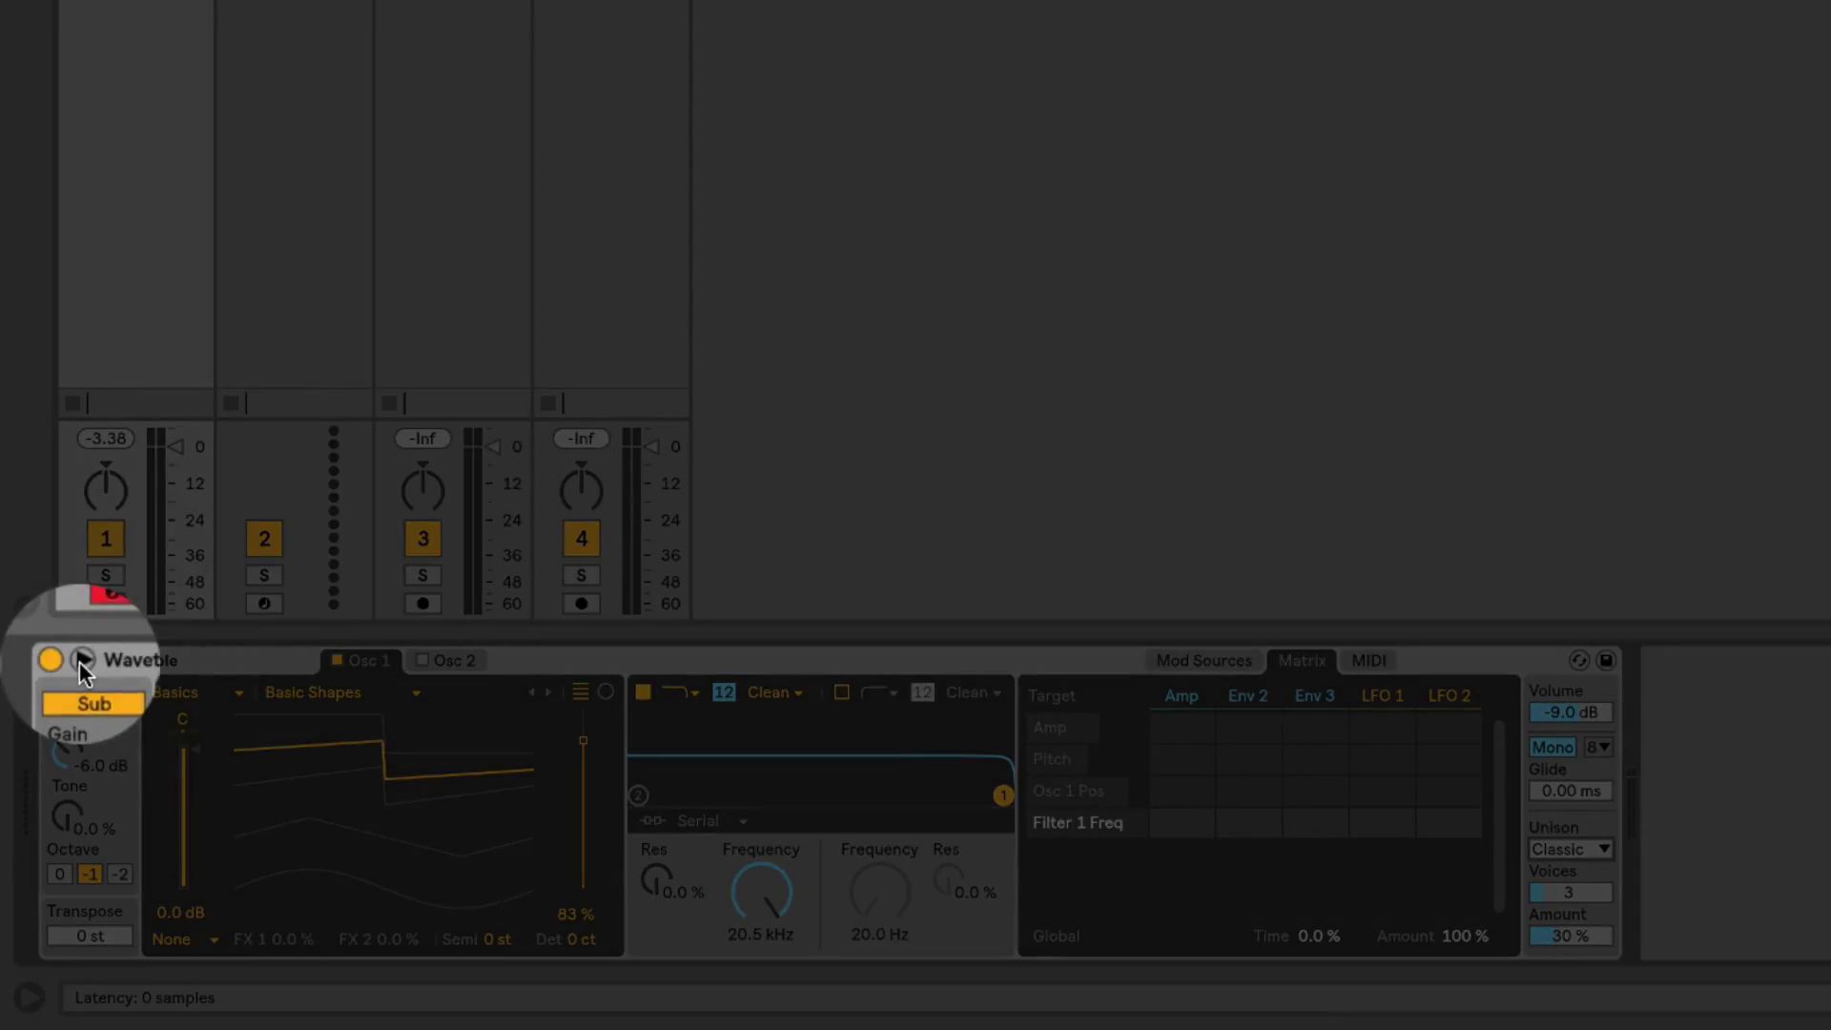
Toggle the Wavetable device off and on, then reopen the expanded editor with the browser hidden
{"action": "left_click", "coordinate": [65, 660]}
{"action": "left_click", "coordinate": [65, 660]}
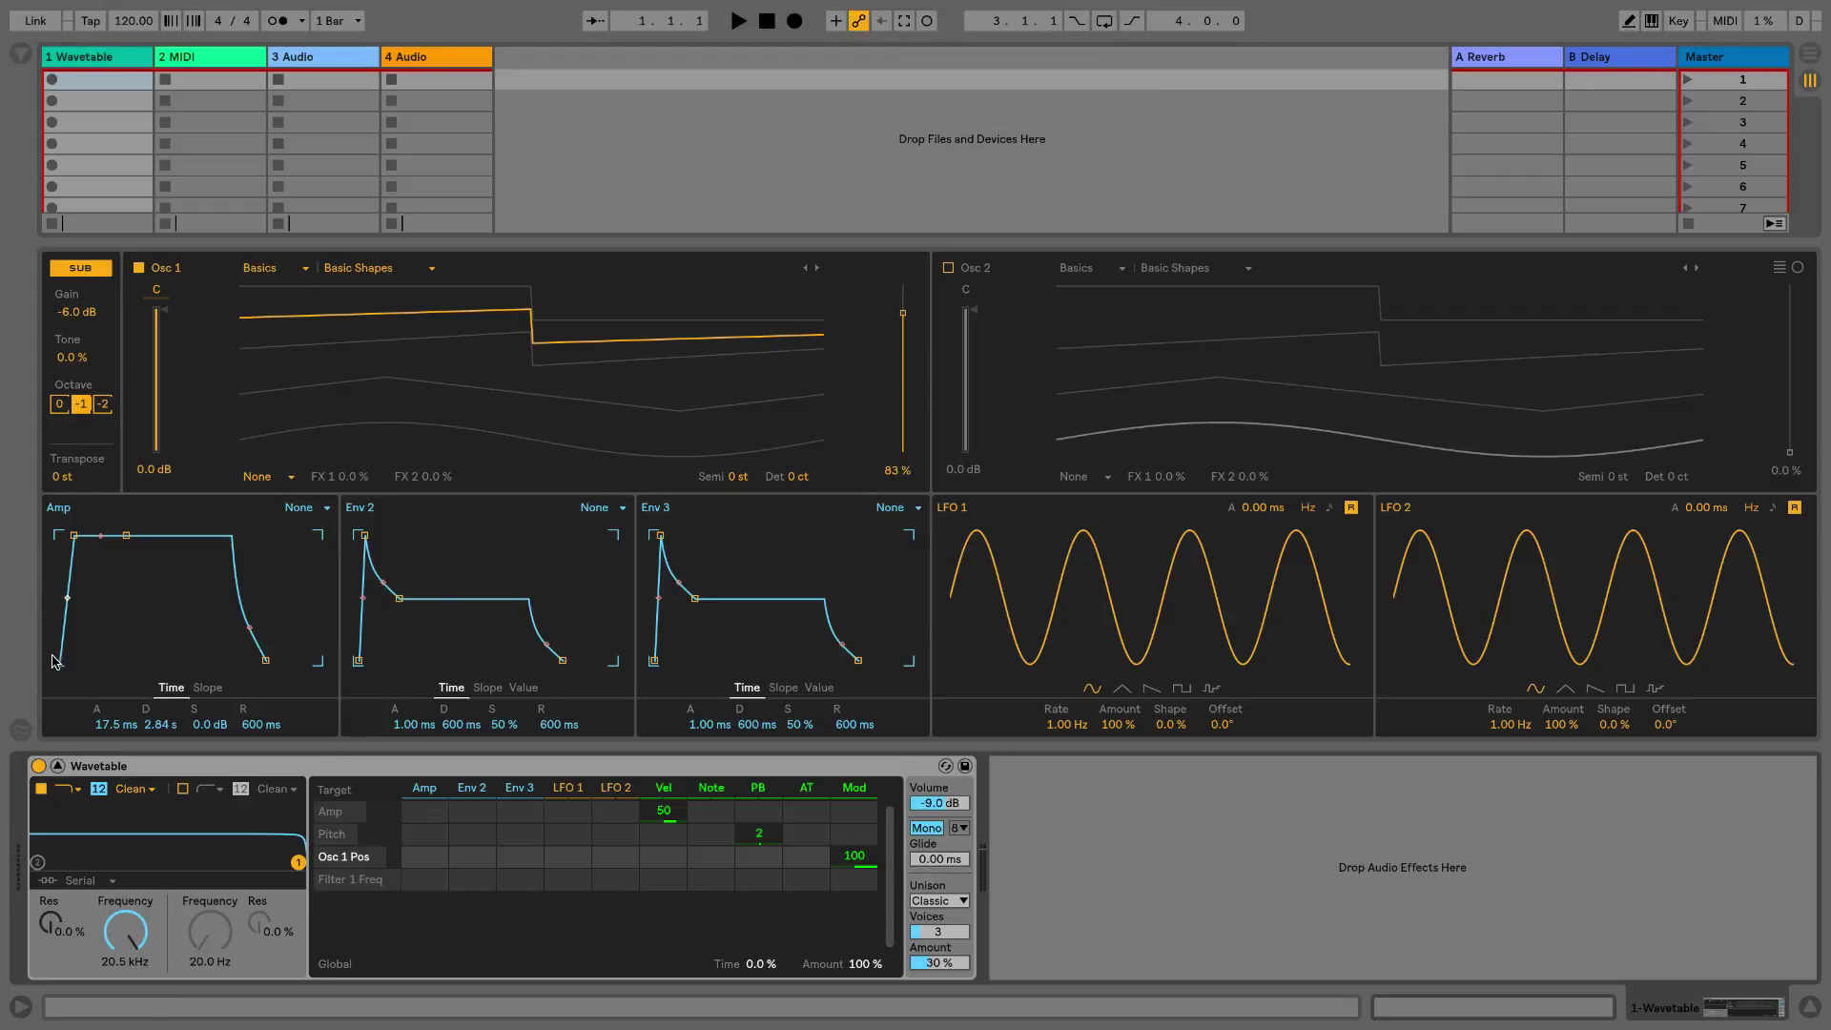
{"action": "left_click", "coordinate": [57, 769]}
{"action": "left_click", "coordinate": [17, 53]}
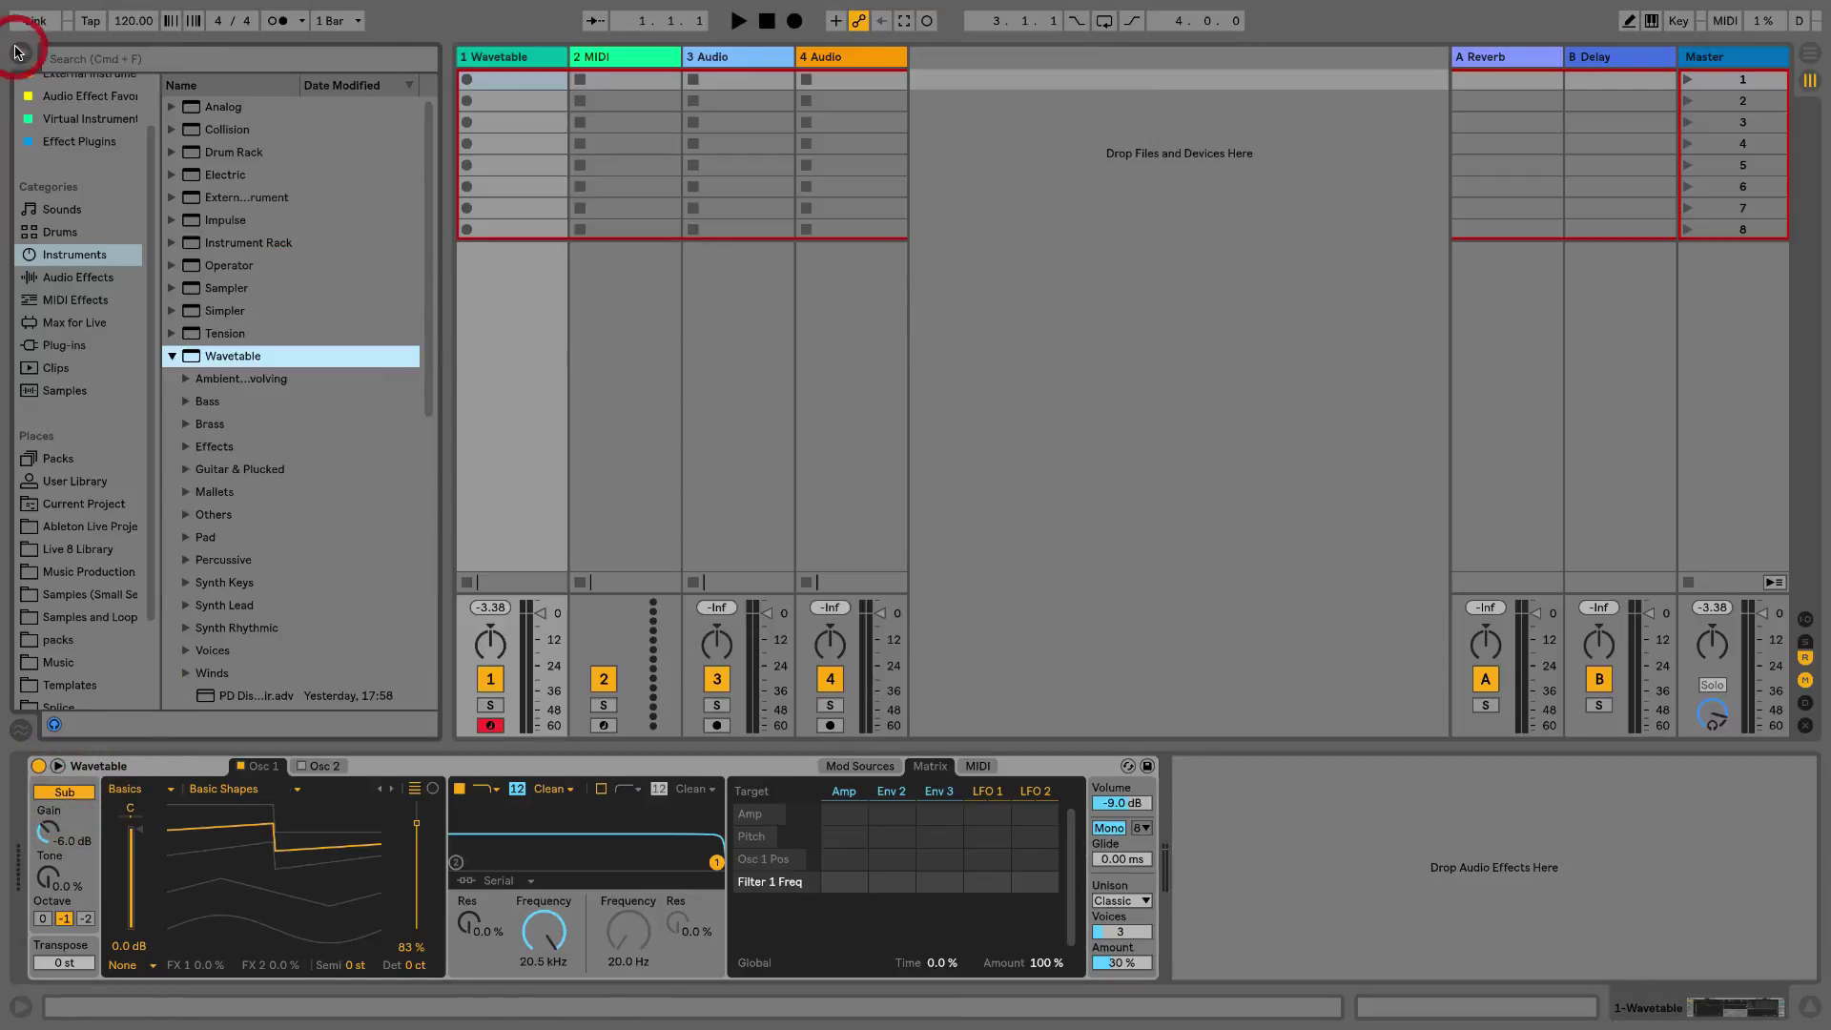
{"action": "left_click", "coordinate": [17, 52]}
{"action": "left_click", "coordinate": [17, 53]}
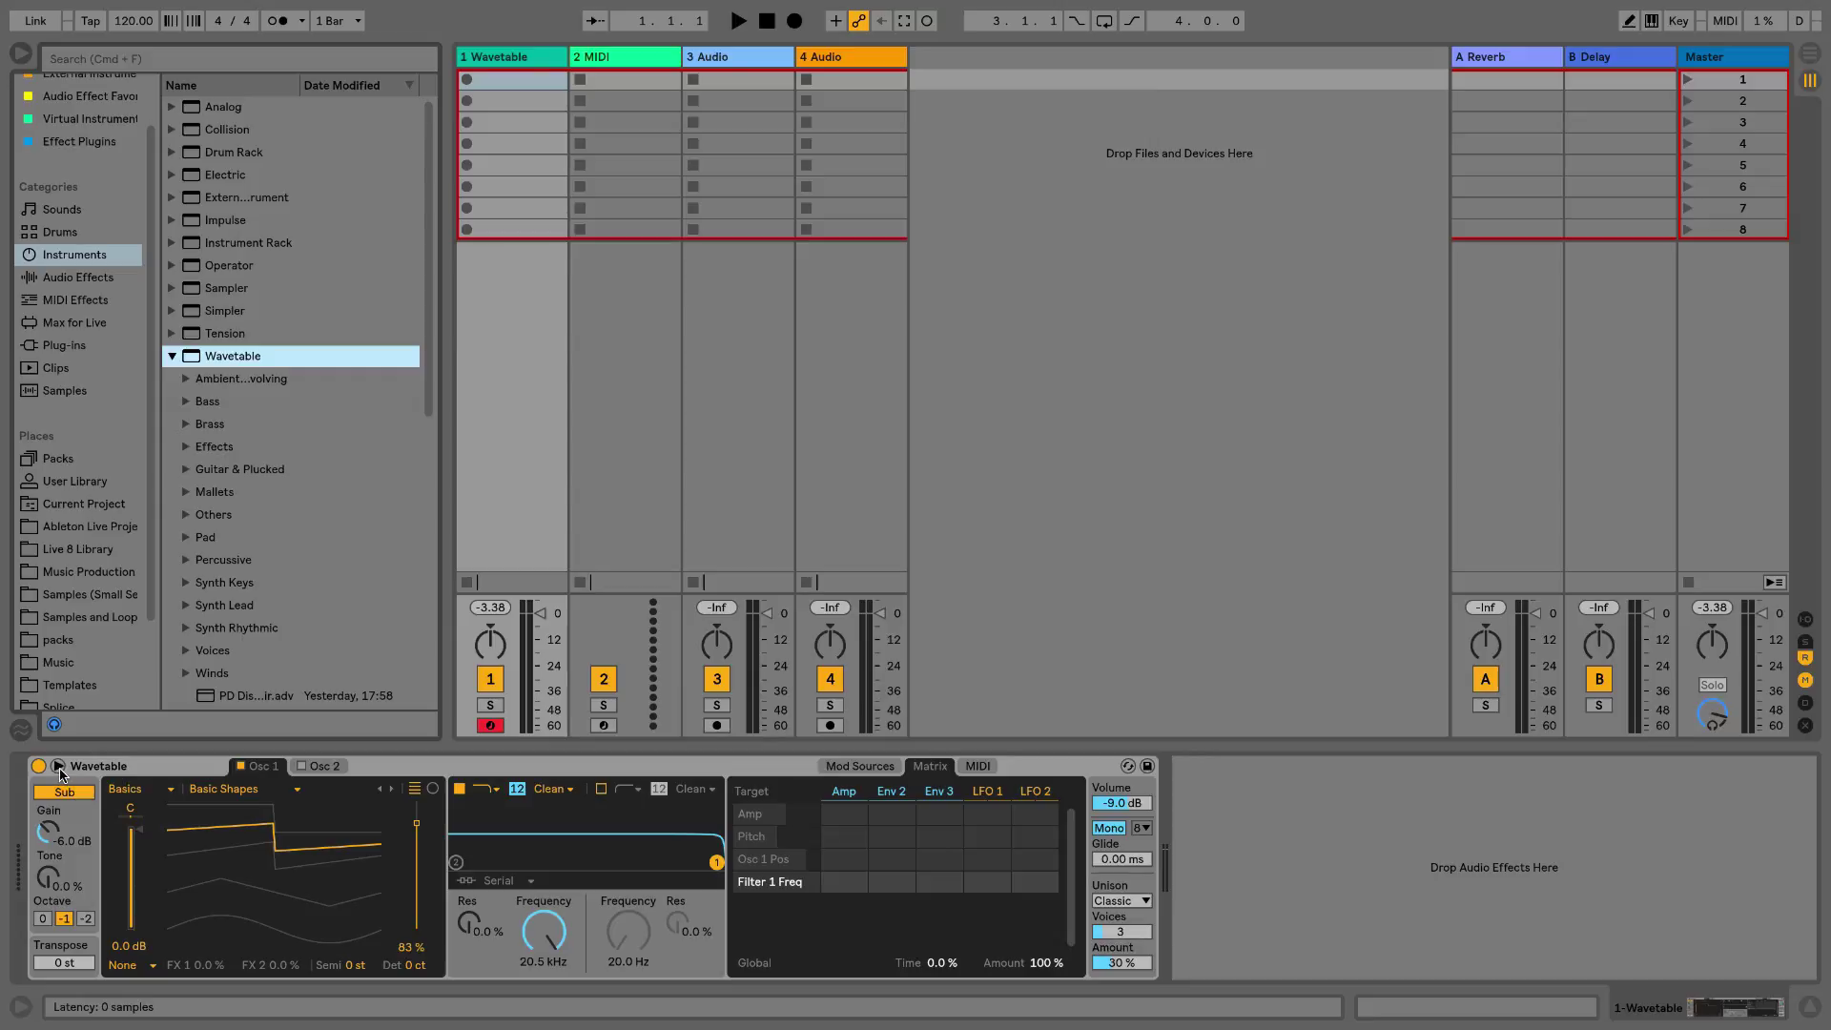
{"action": "left_click", "coordinate": [57, 765]}
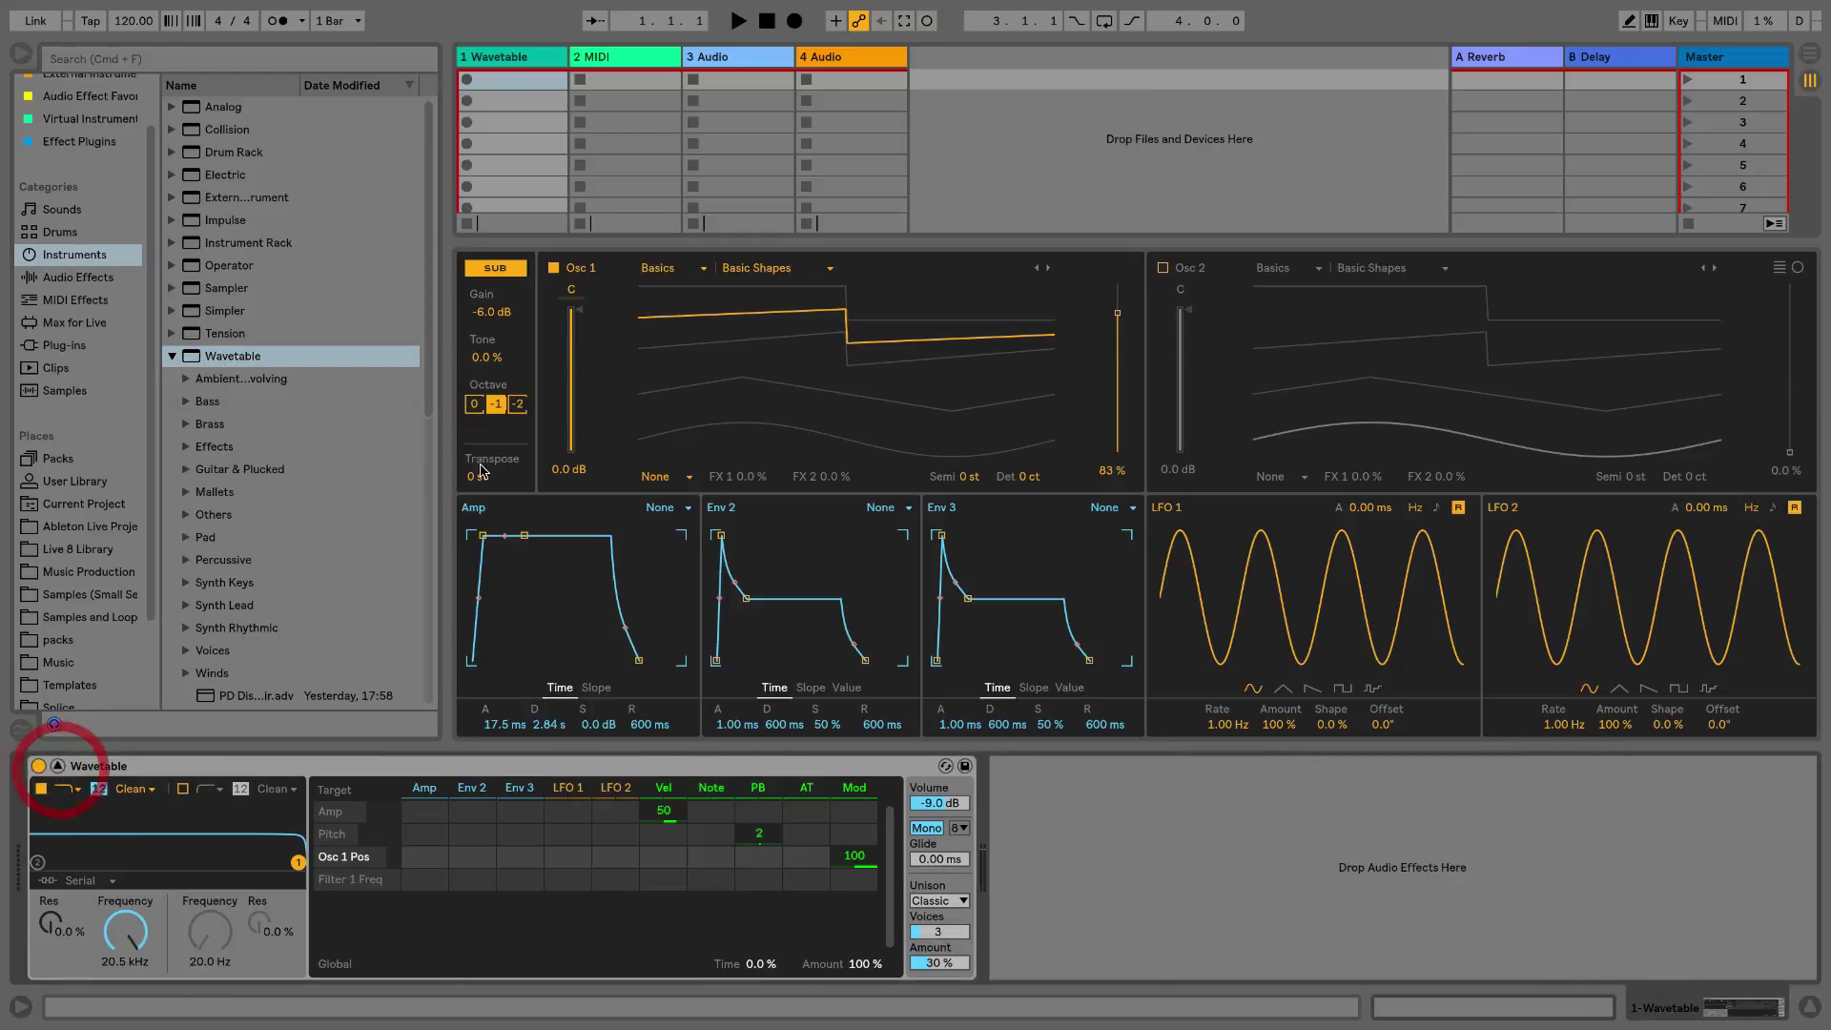
{"action": "left_click", "coordinate": [21, 59]}
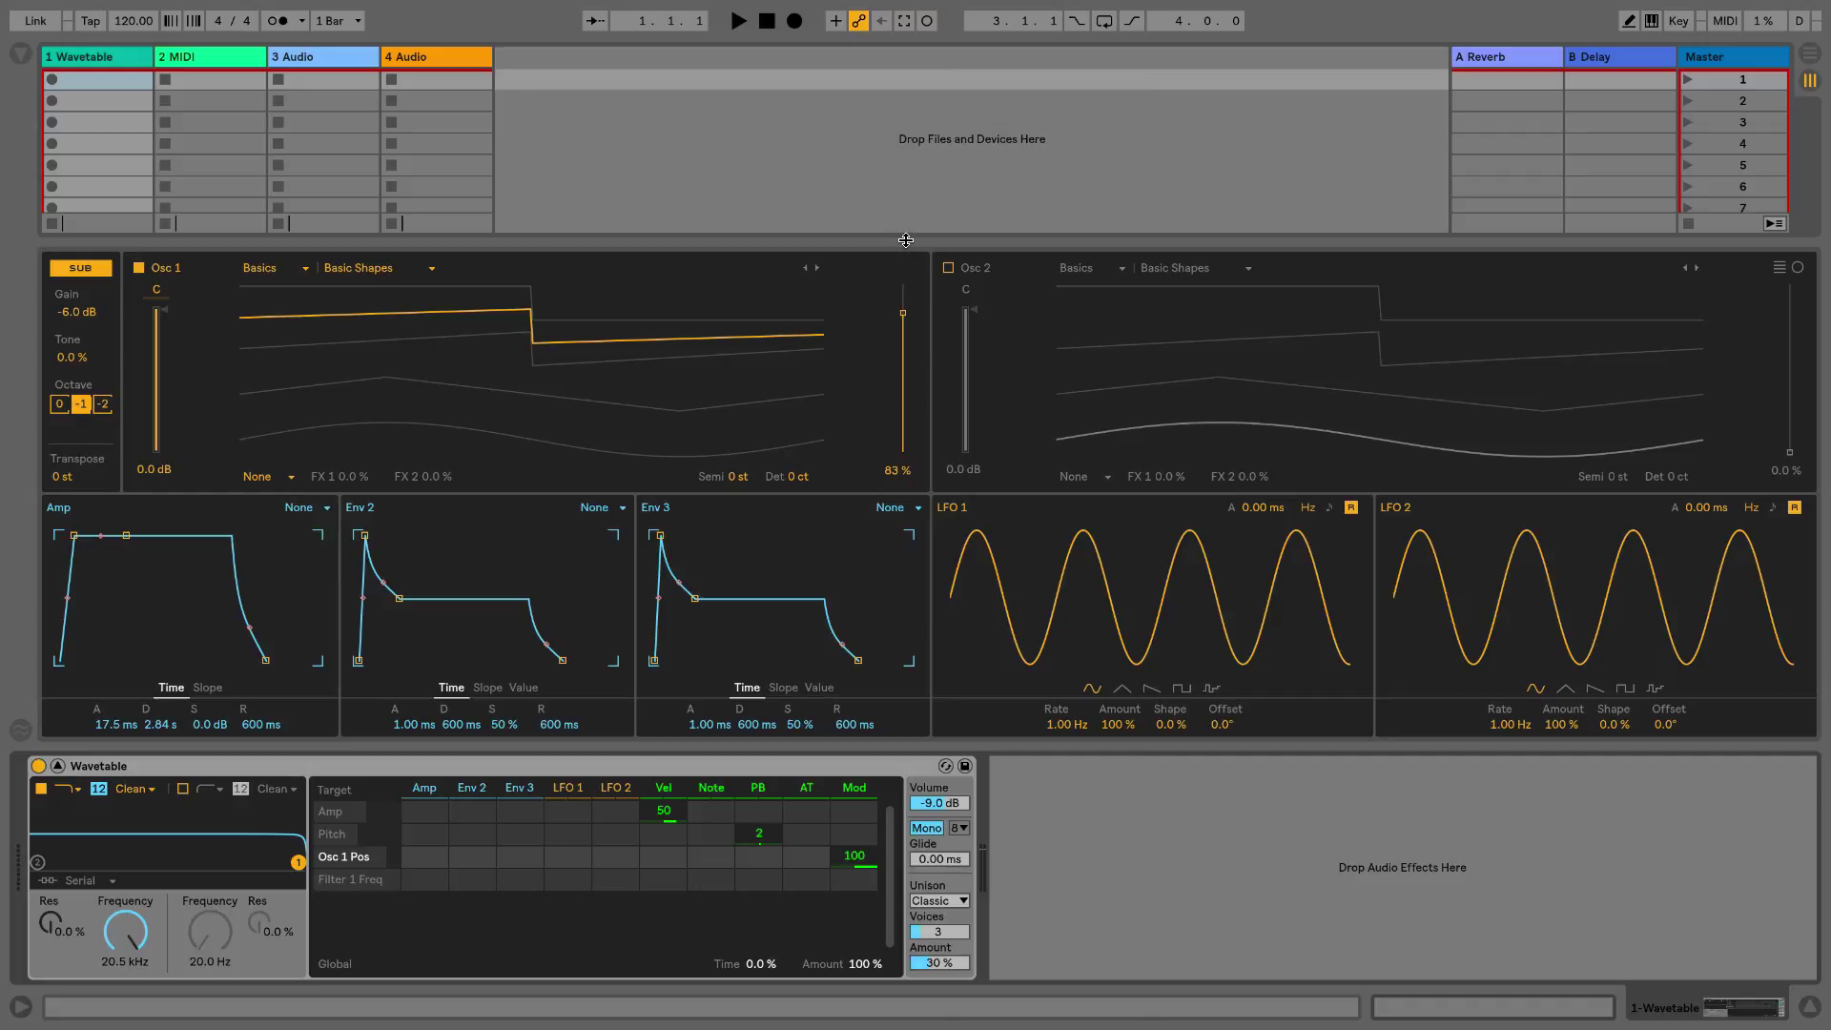
{"action": "mouse_move", "coordinate": [906, 240]}
{"action": "left_mouse_down"}
{"action": "mouse_move", "coordinate": [908, 349]}
{"action": "mouse_move", "coordinate": [908, 221]}
{"action": "left_mouse_up"}
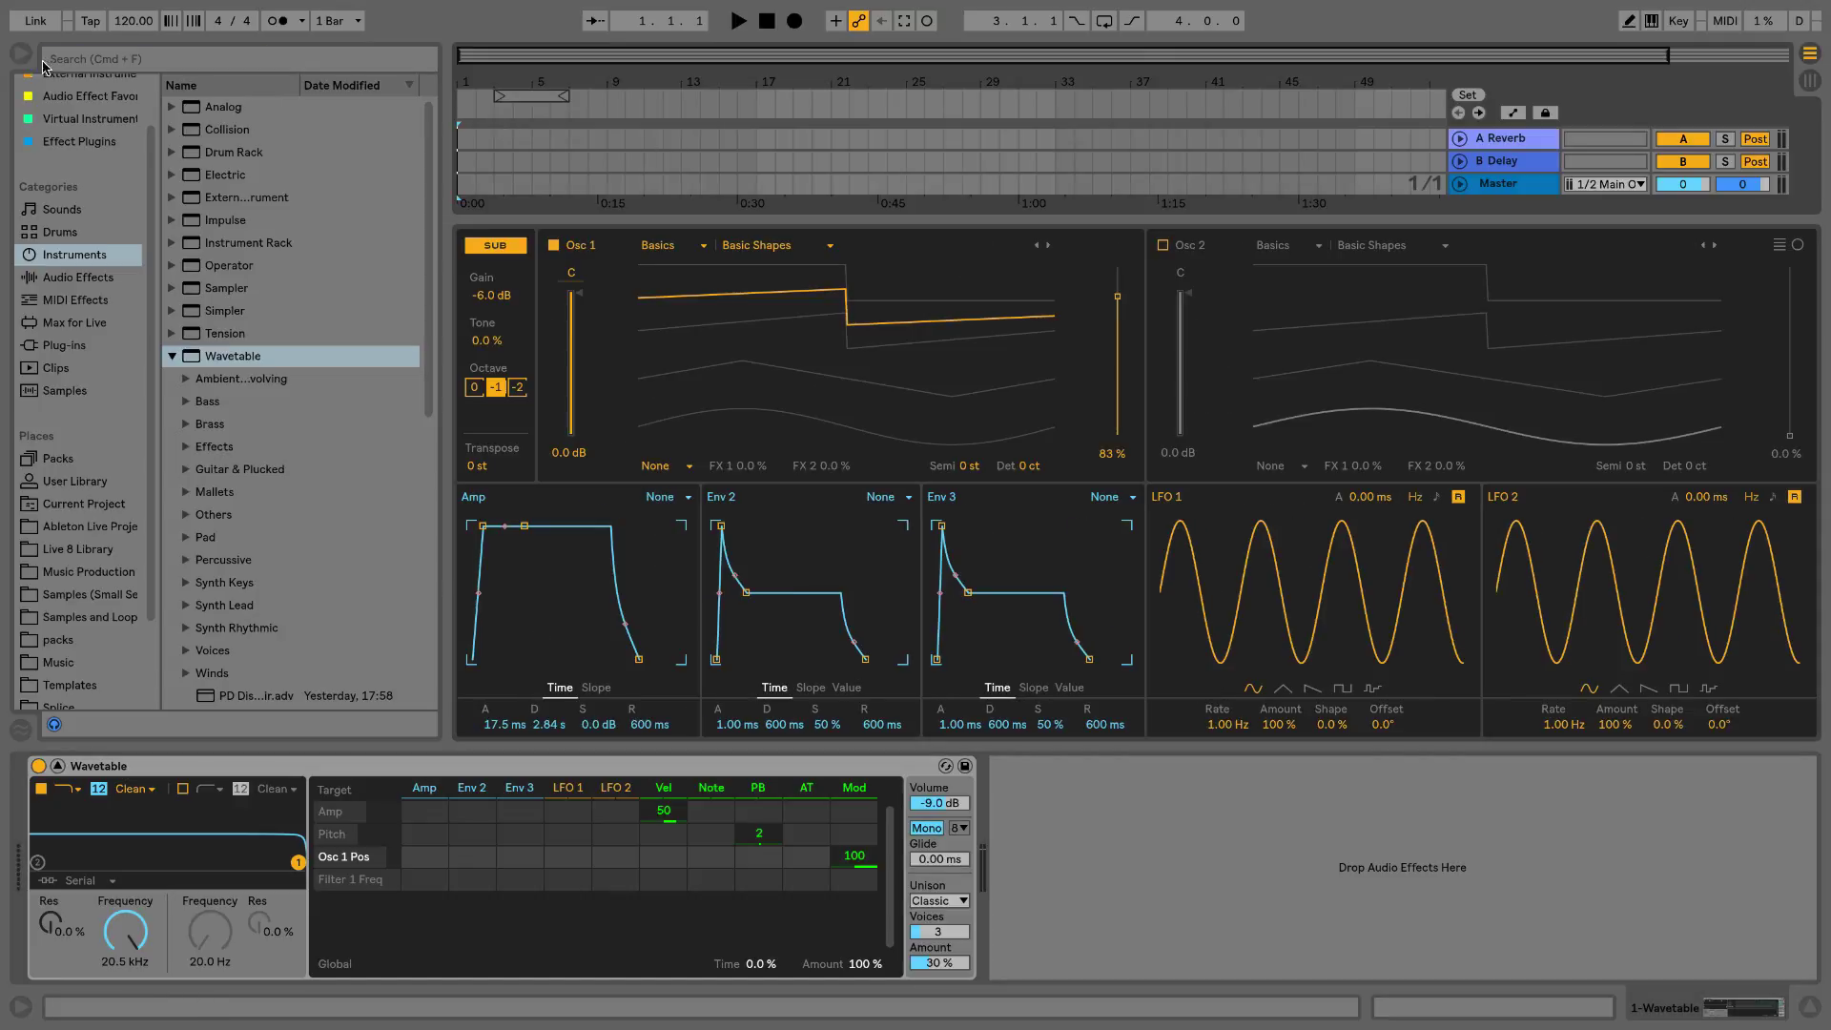
Switch to Arrangement view and drag the splitter up until both oscillators' wavetables show
{"action": "left_click", "coordinate": [20, 57]}
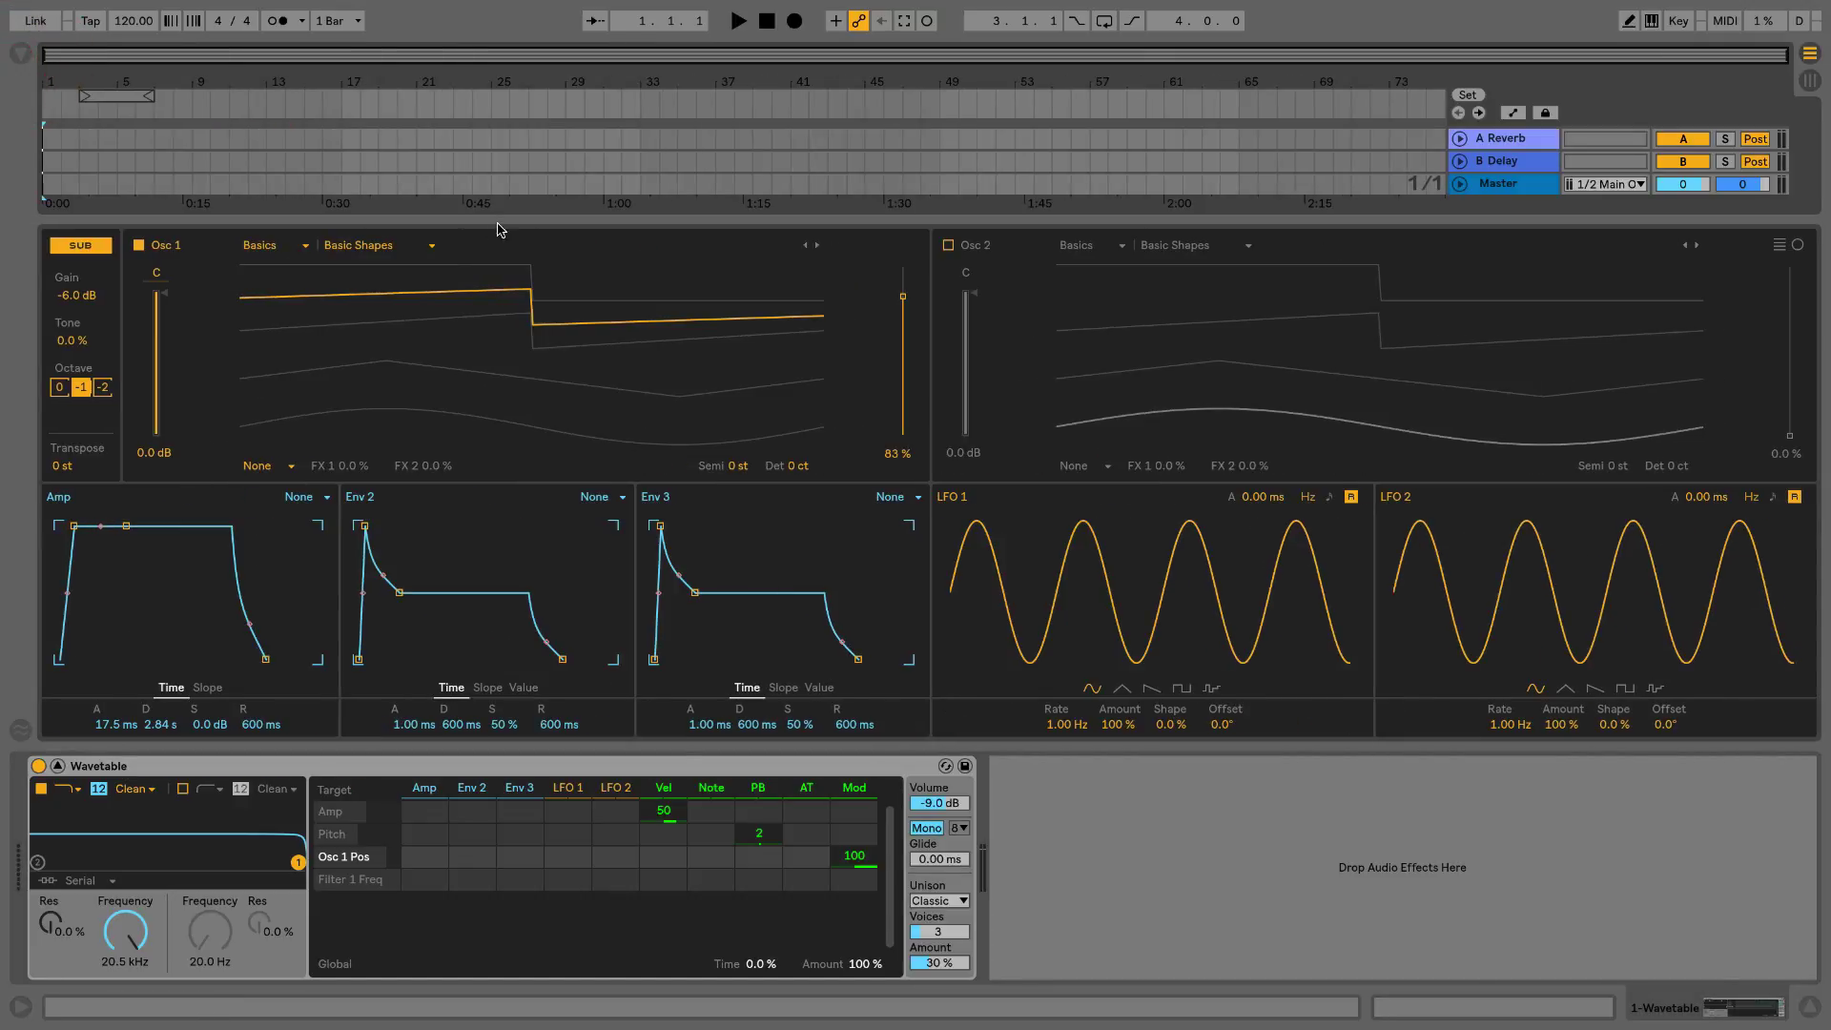
{"action": "left_click_drag", "start_coordinate": [532, 214], "coordinate": [569, 507]}
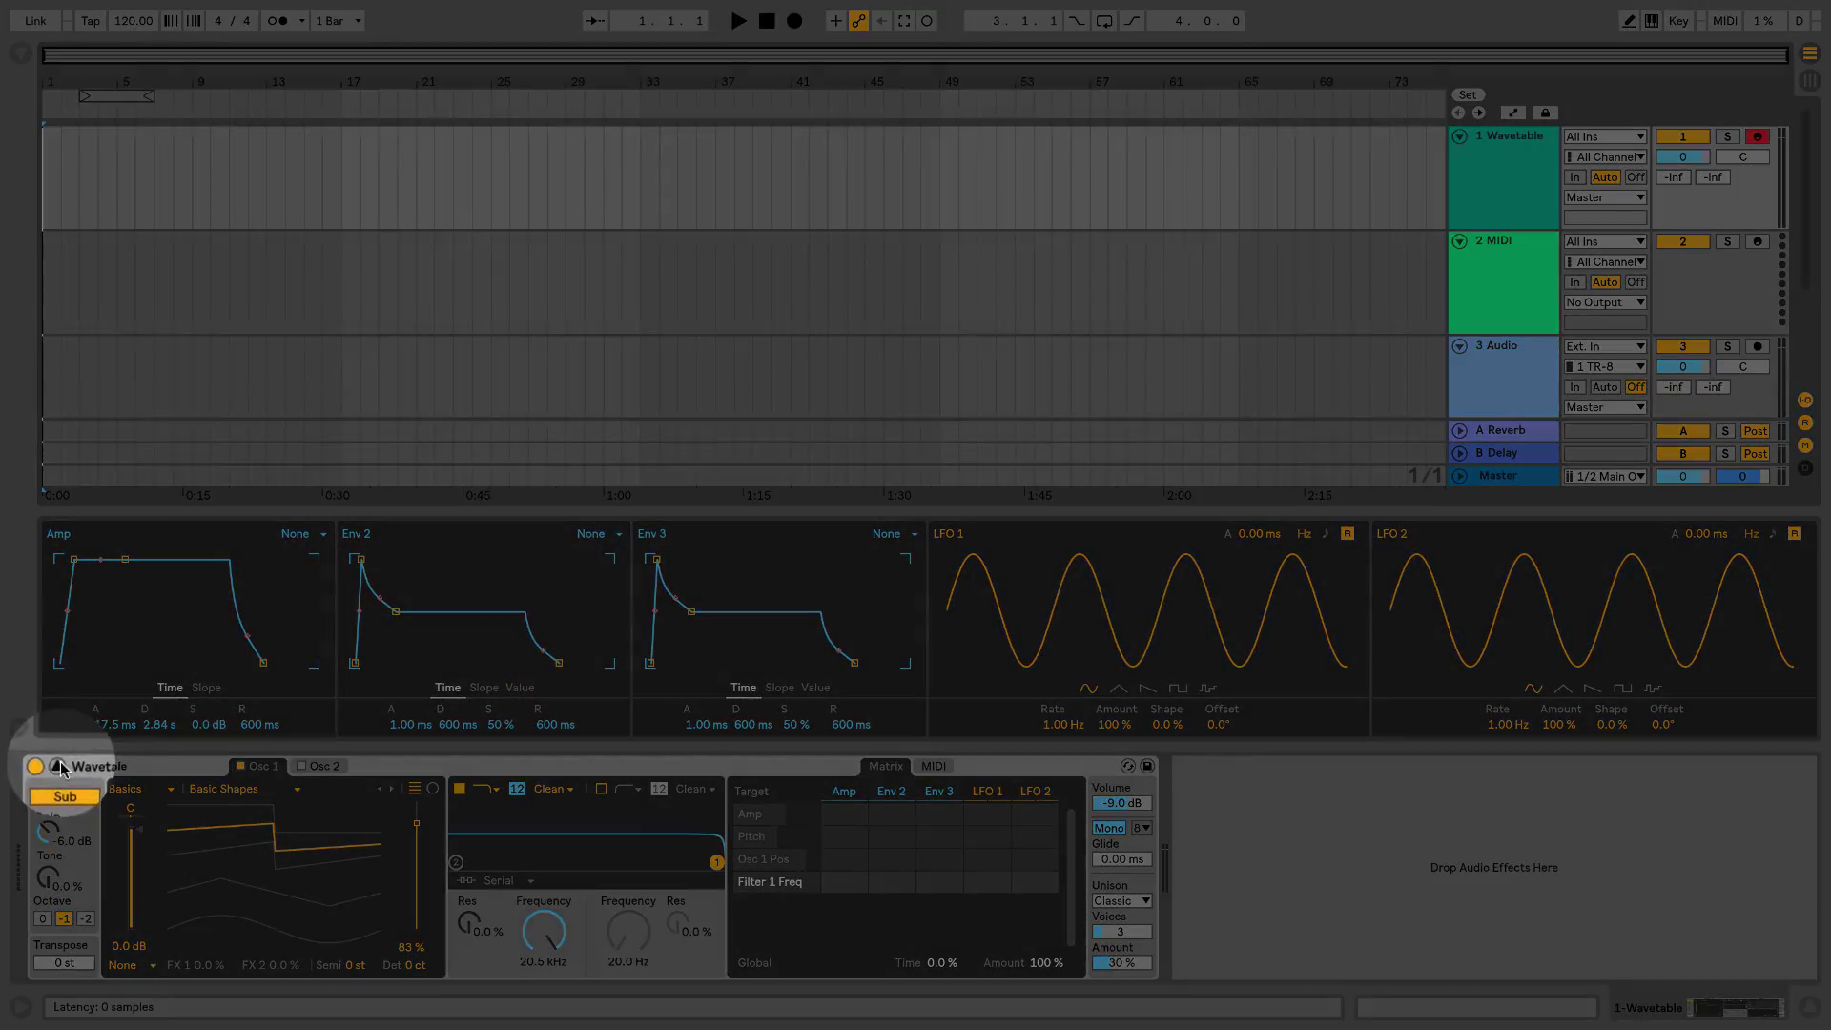
{"action": "left_click", "coordinate": [57, 766]}
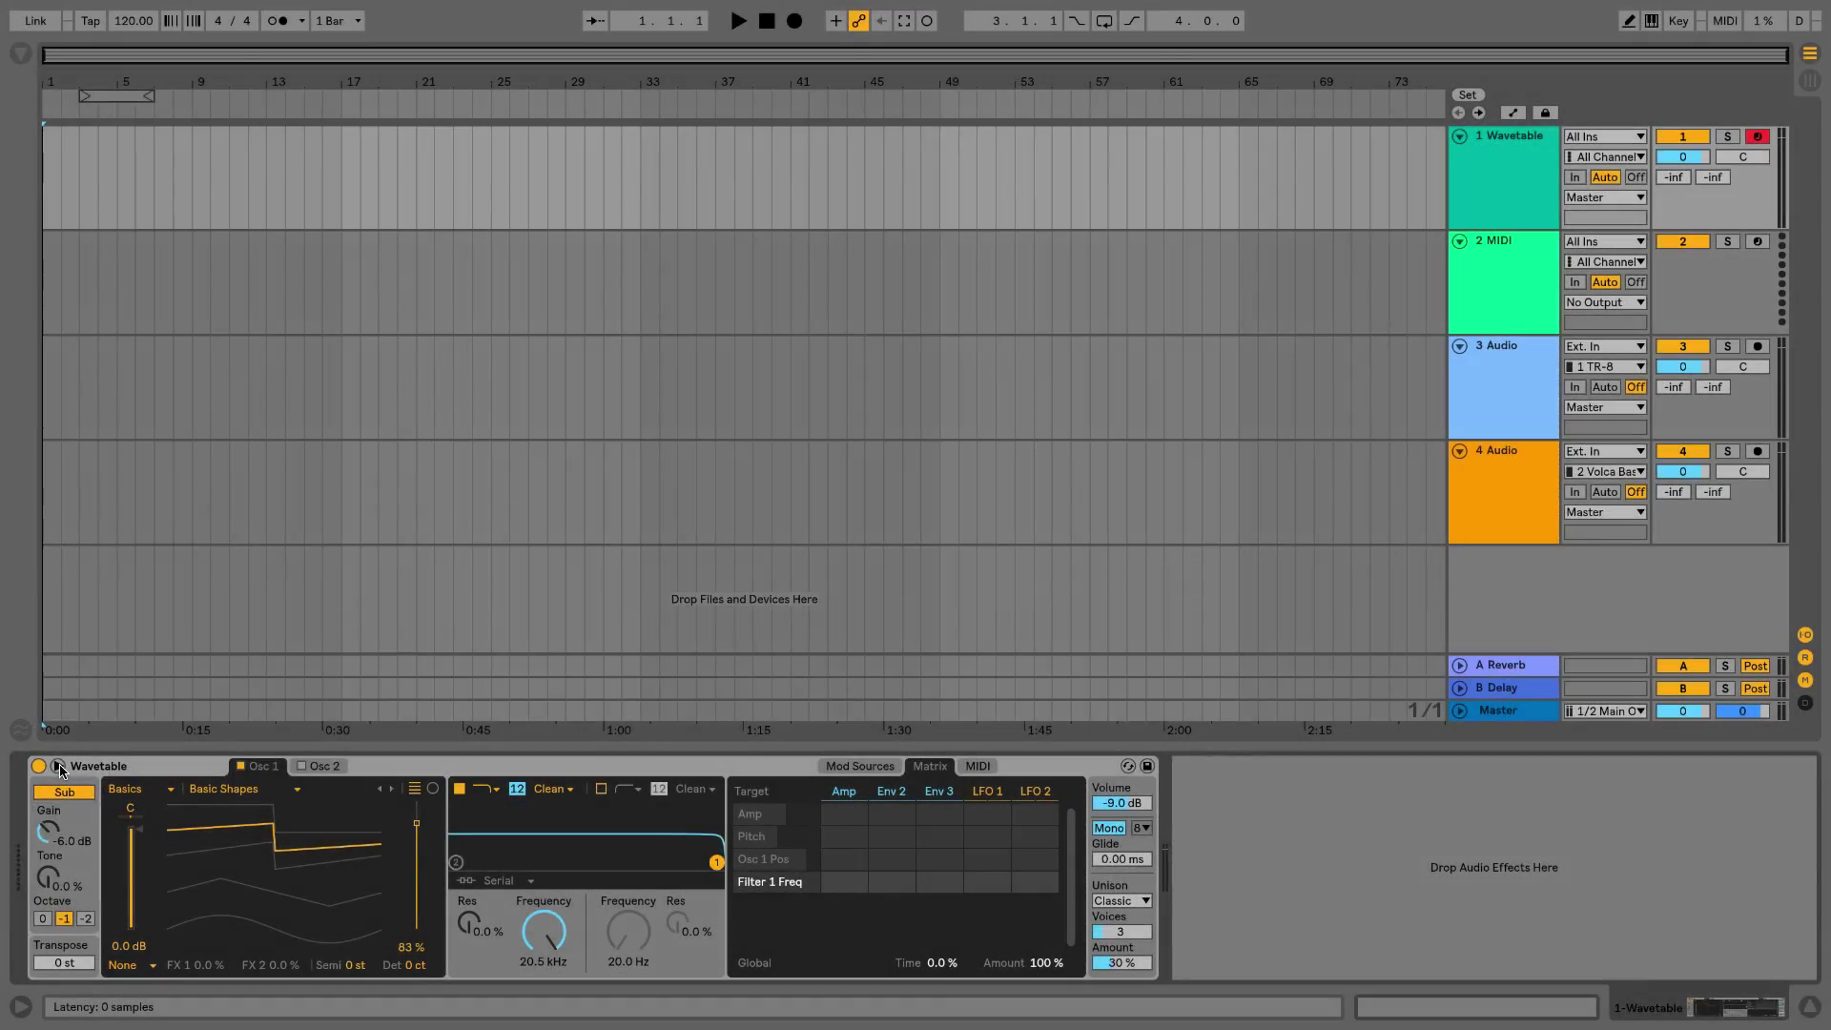
{"action": "left_click", "coordinate": [58, 766]}
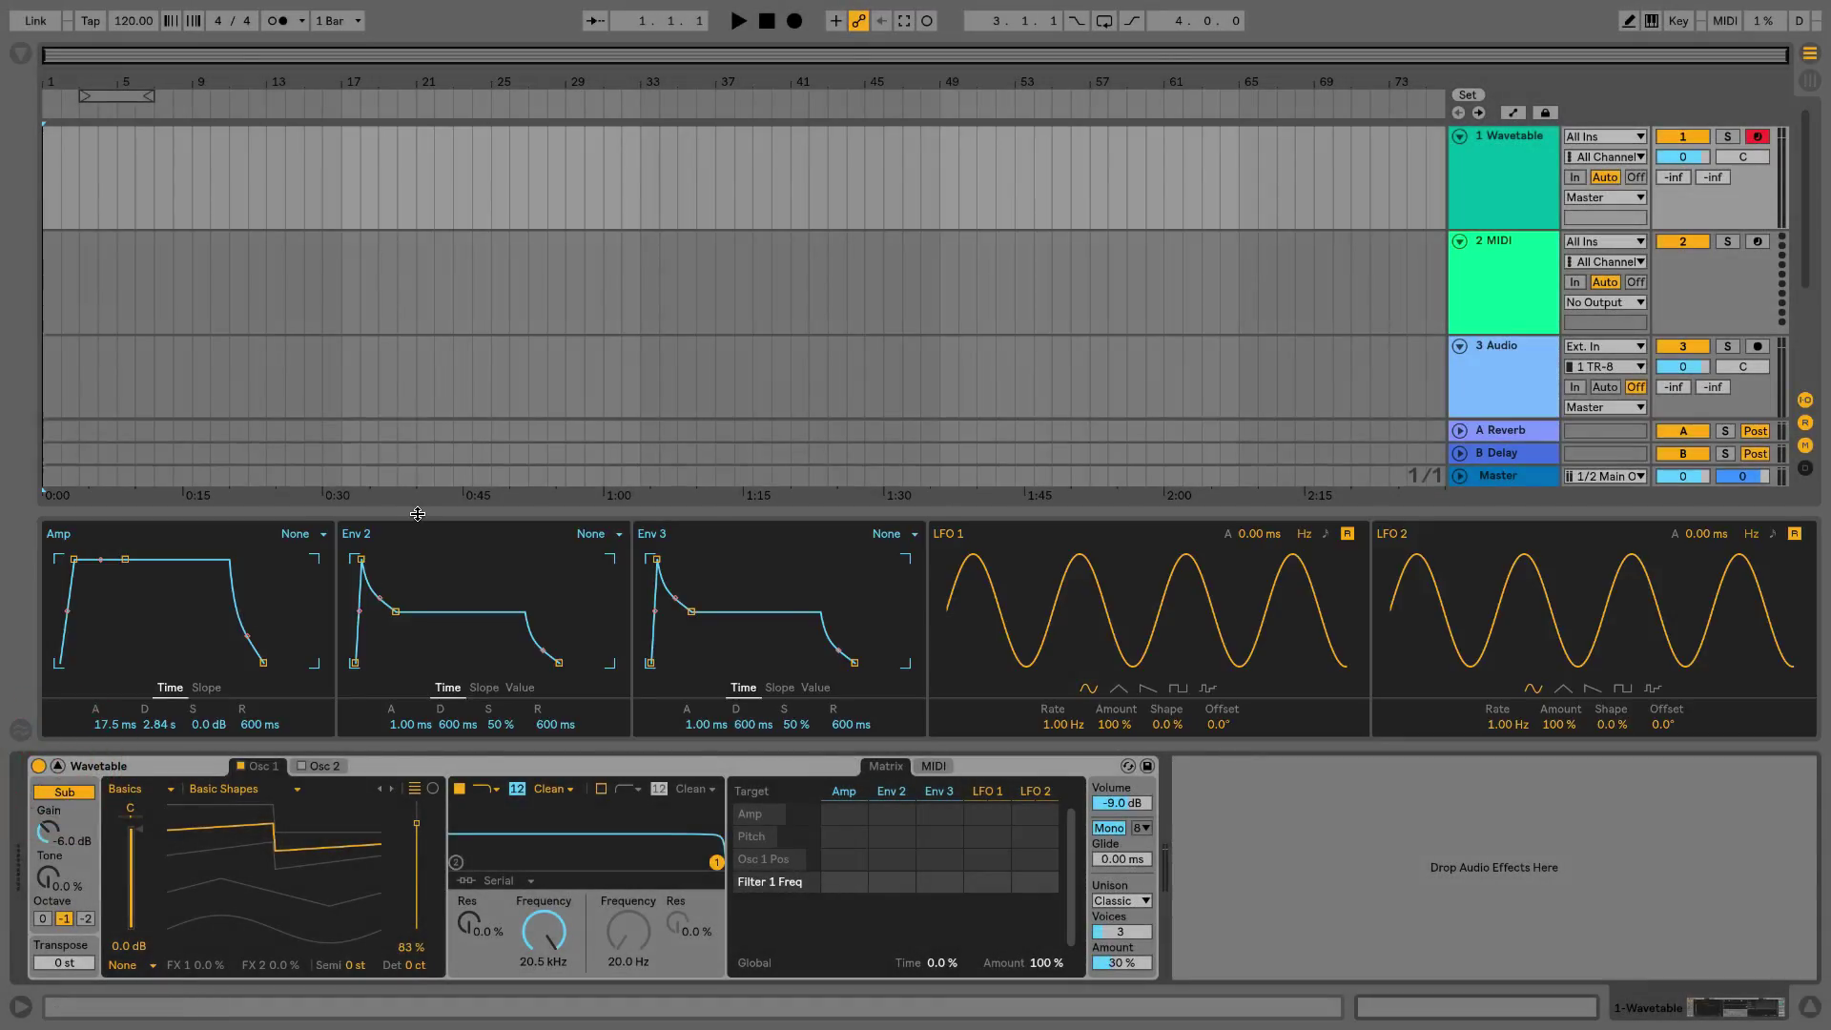
{"action": "left_click_drag", "start_coordinate": [418, 514], "coordinate": [444, 198]}
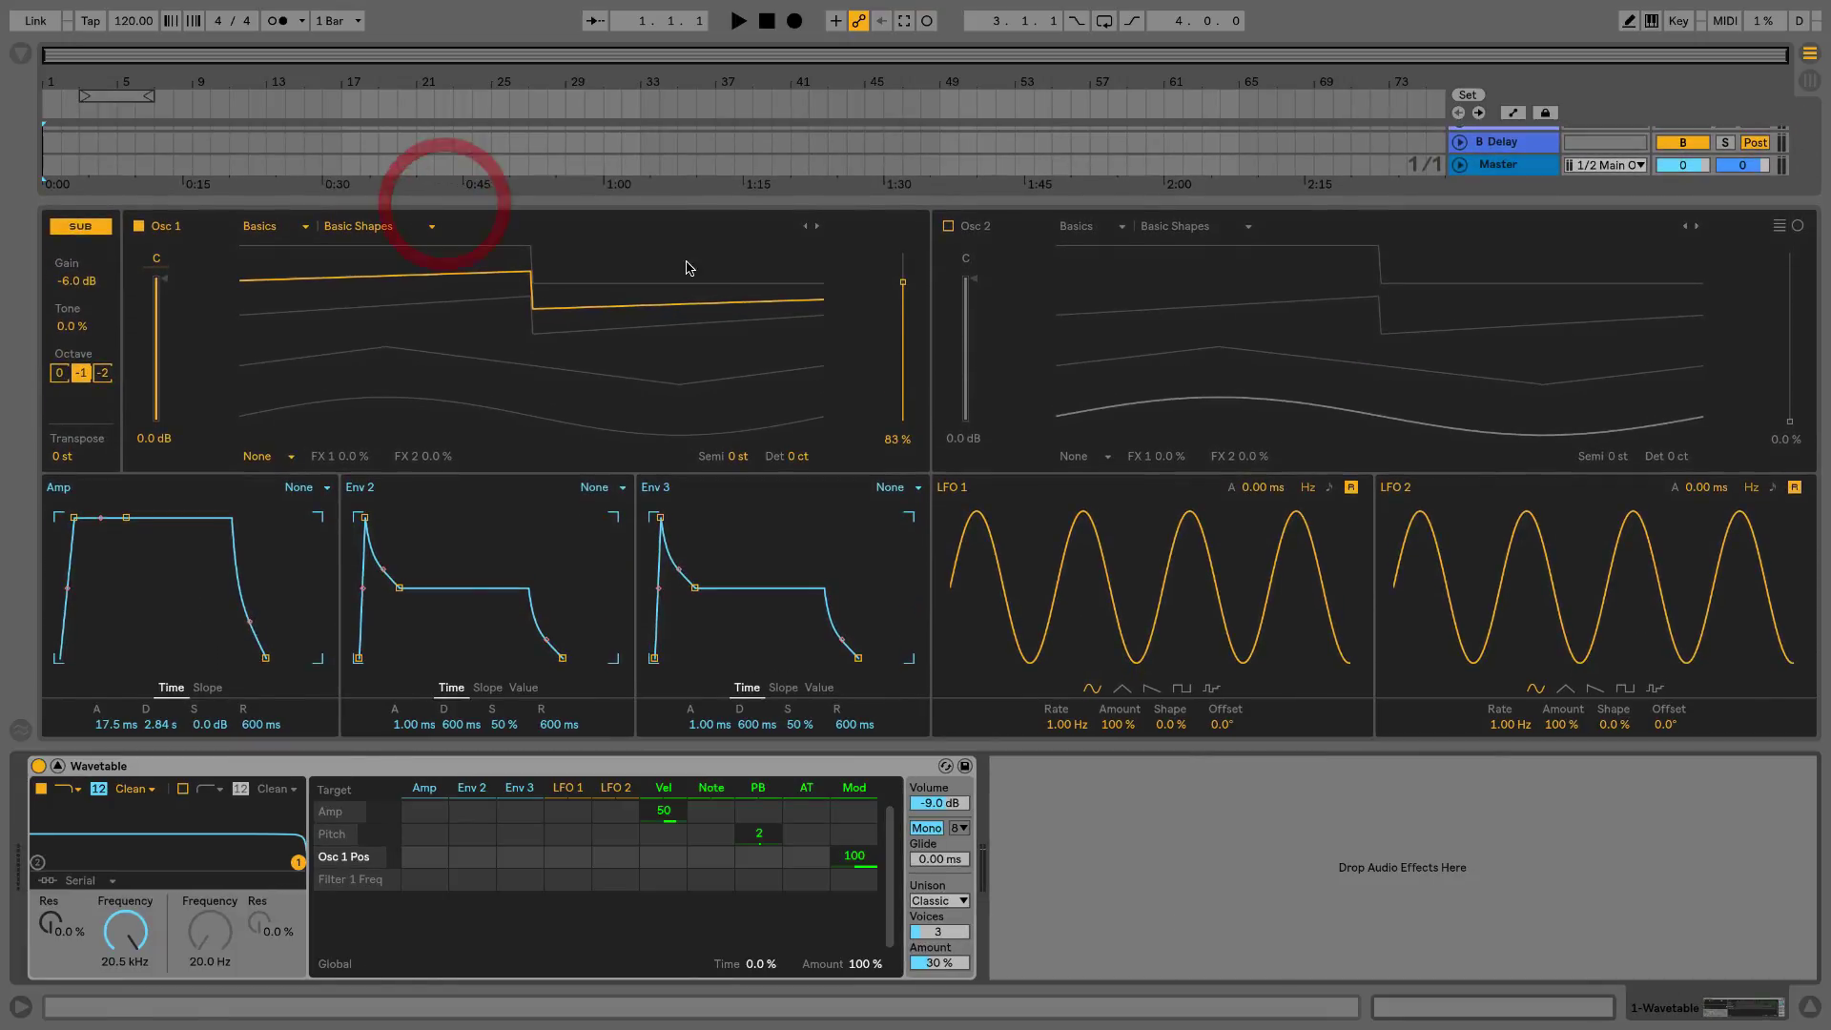